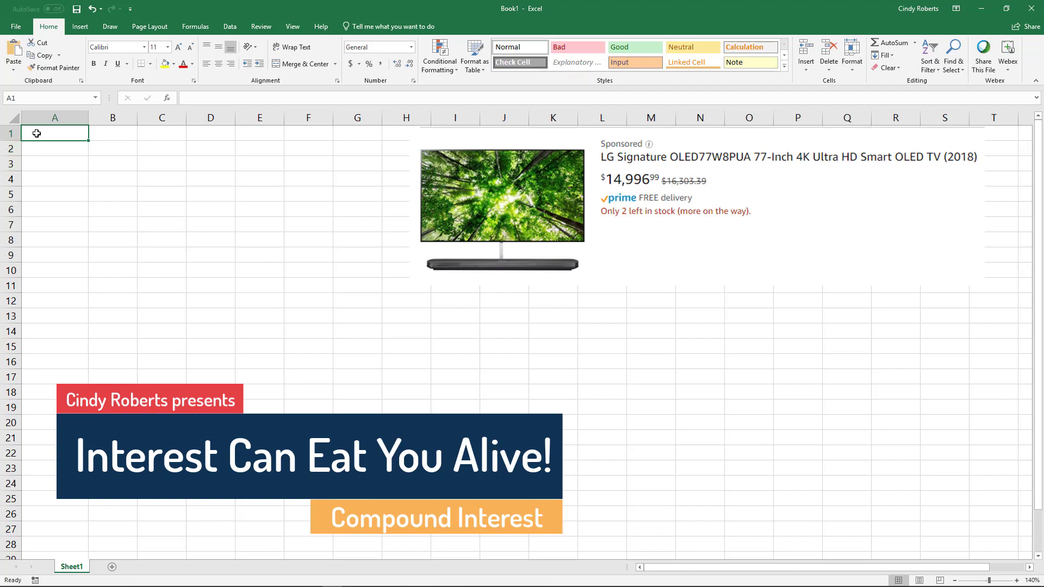
- Enter the label Purchase in A1 and the TV price $14,996.99 in B1
{"action": "type", "text": "Purchase"}
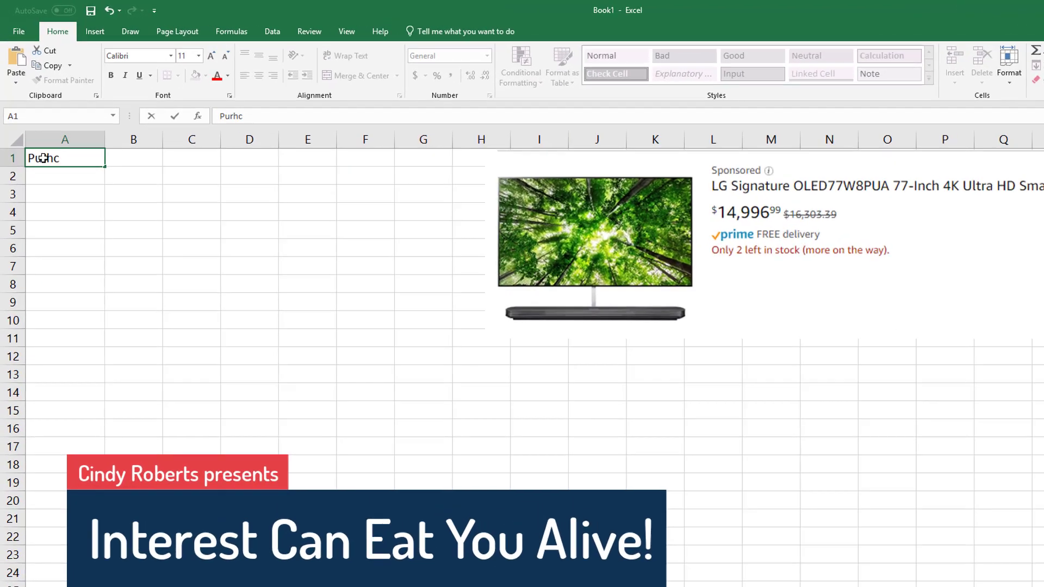
{"action": "key", "text": "Tab"}
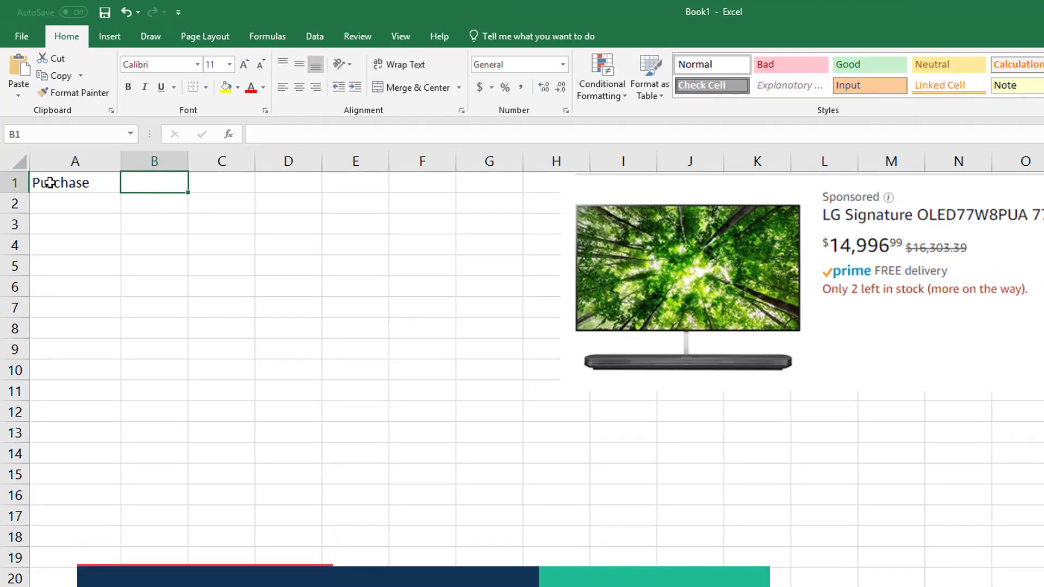
{"action": "type", "text": "$14,"}
{"action": "type", "text": "99"}
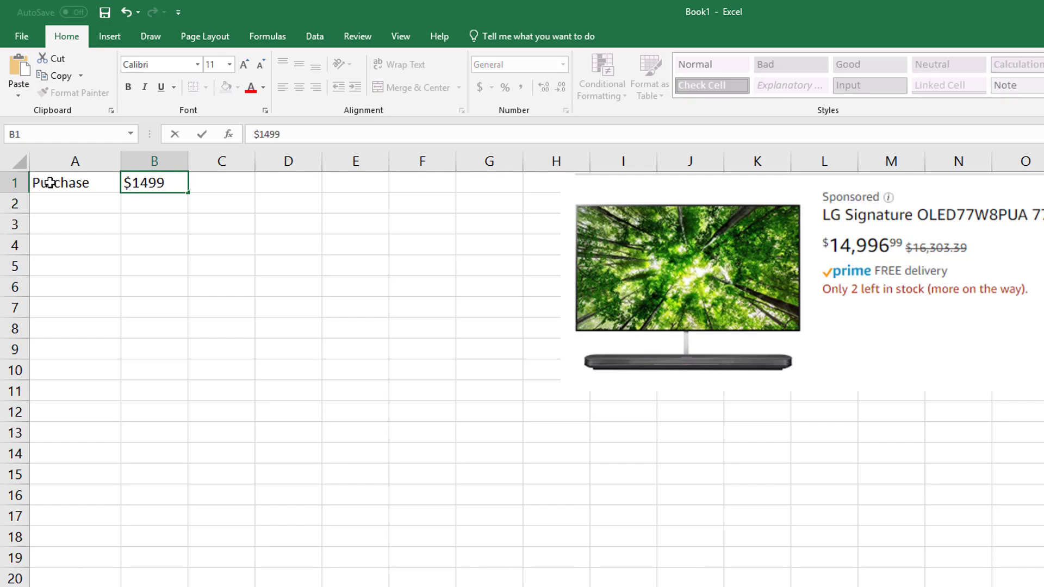
{"action": "type", "text": "6.99"}
{"action": "key", "text": "Return"}
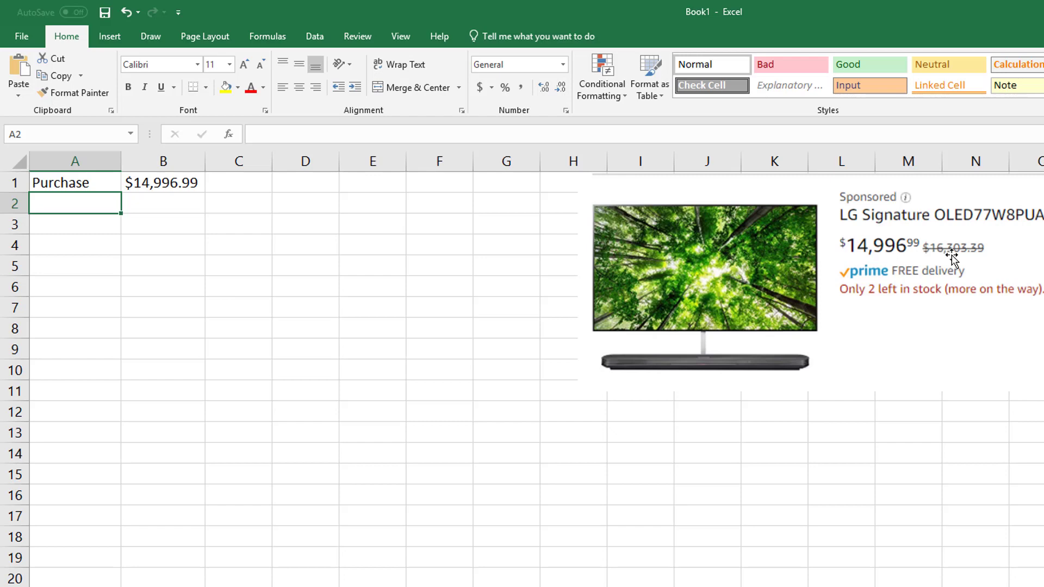
{"action": "left_click", "coordinate": [83, 225]}
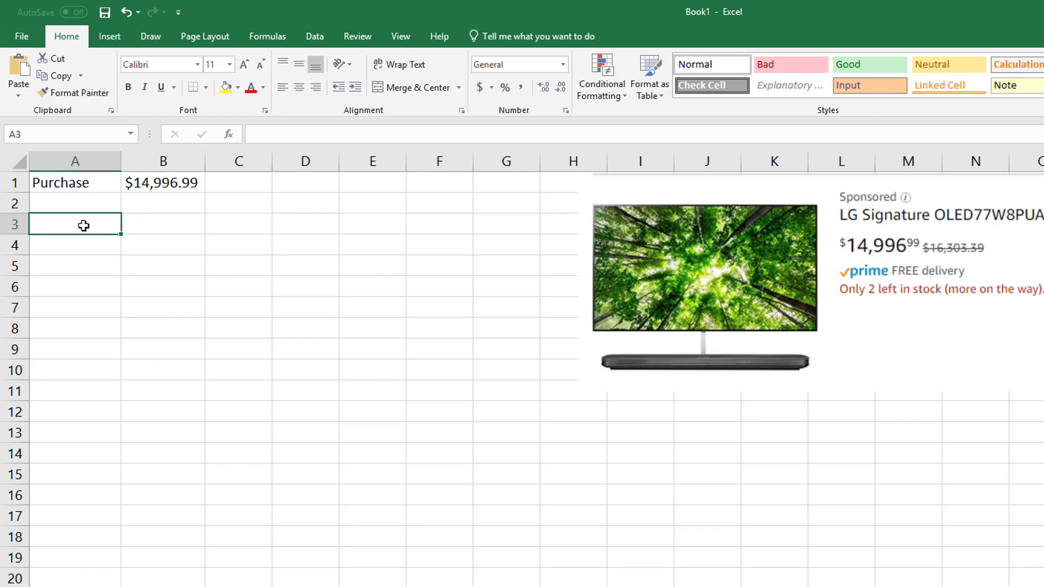
- Enter the label APR in A3 with the rate 13.85% in B3
{"action": "type", "text": "APR"}
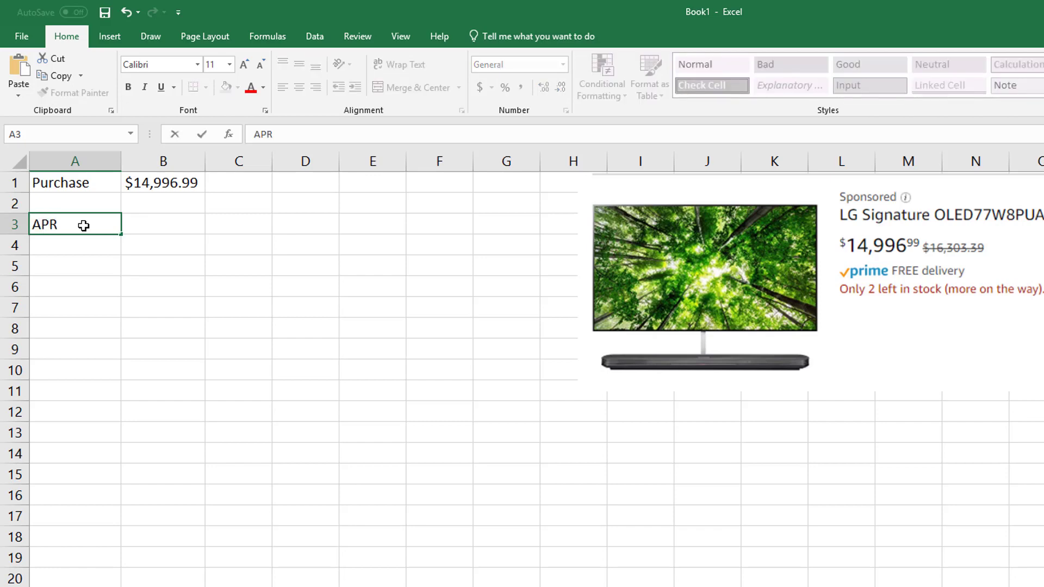
{"action": "key", "text": "Tab"}
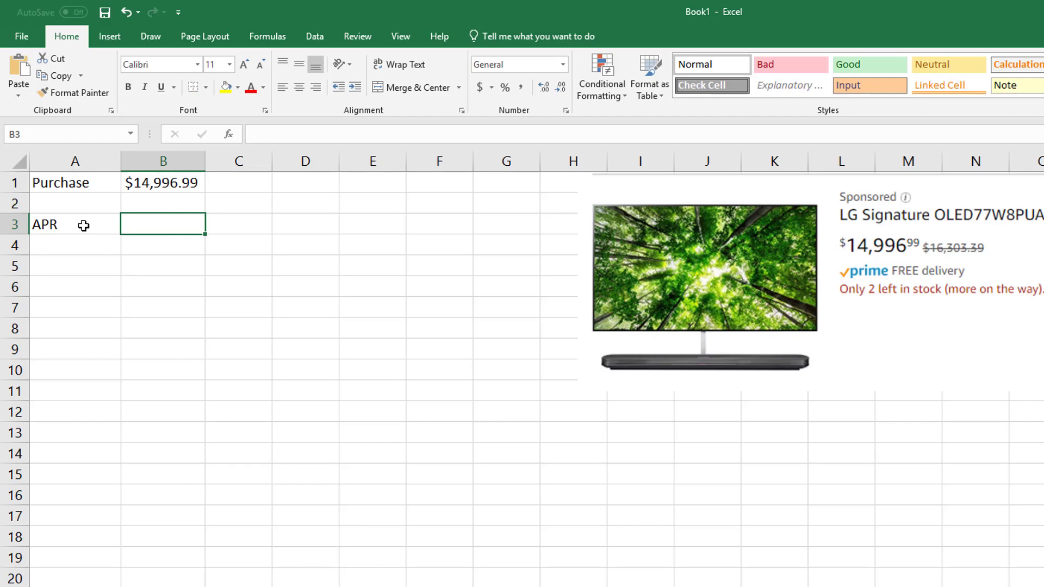
{"action": "type", "text": "13.85%"}
{"action": "key", "text": "Return"}
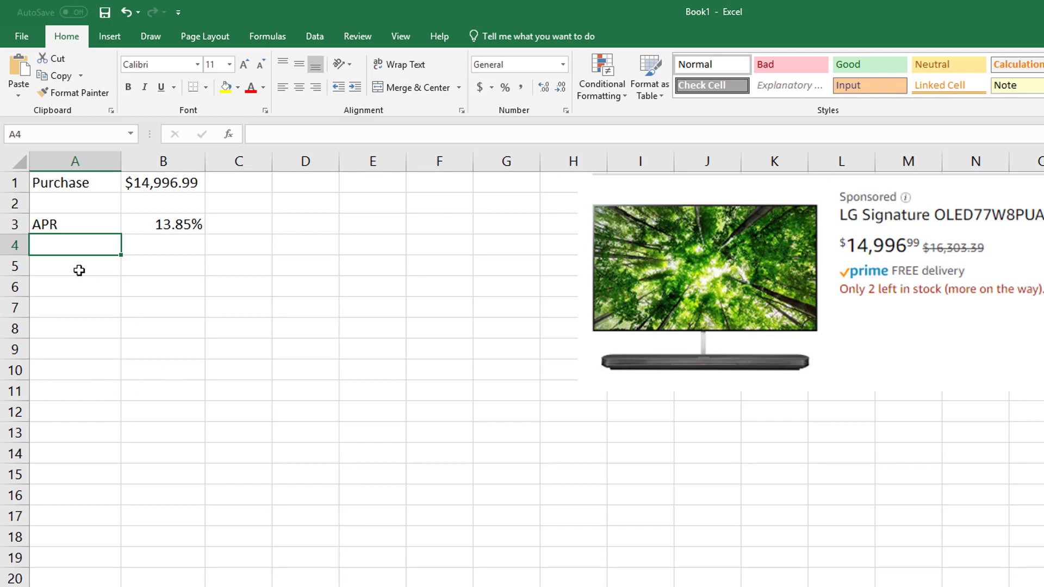
{"action": "left_click", "coordinate": [77, 223]}
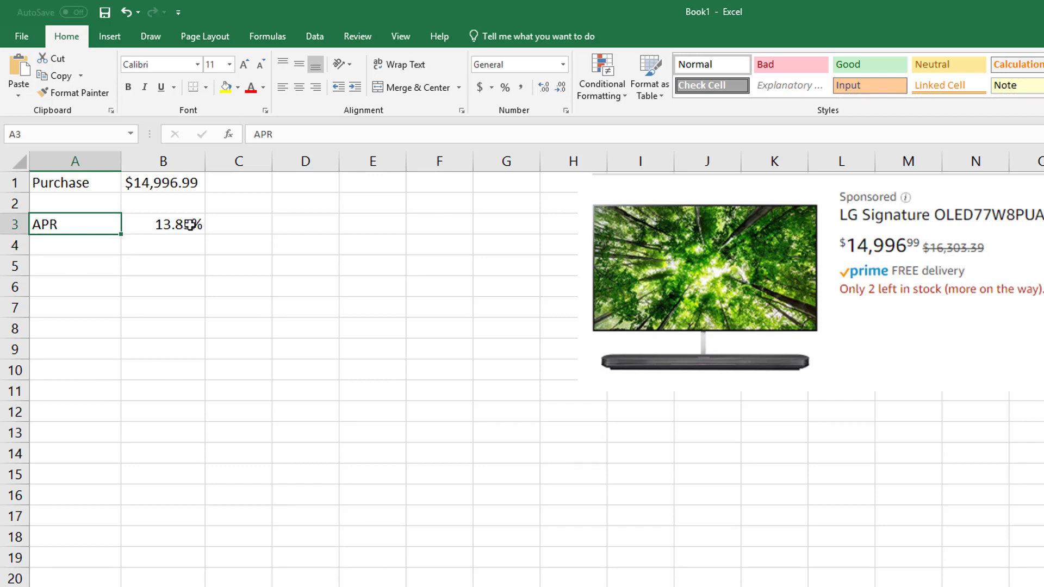
{"action": "left_click", "coordinate": [180, 223]}
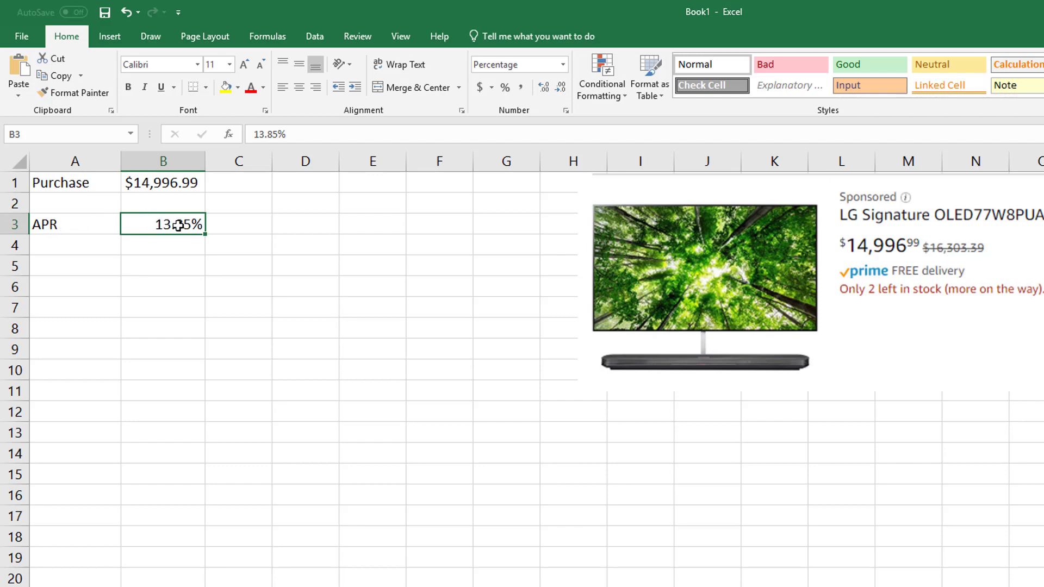
- Add the label Monthly in D3
{"action": "left_click", "coordinate": [296, 220]}
{"action": "type", "text": "Monthly"}
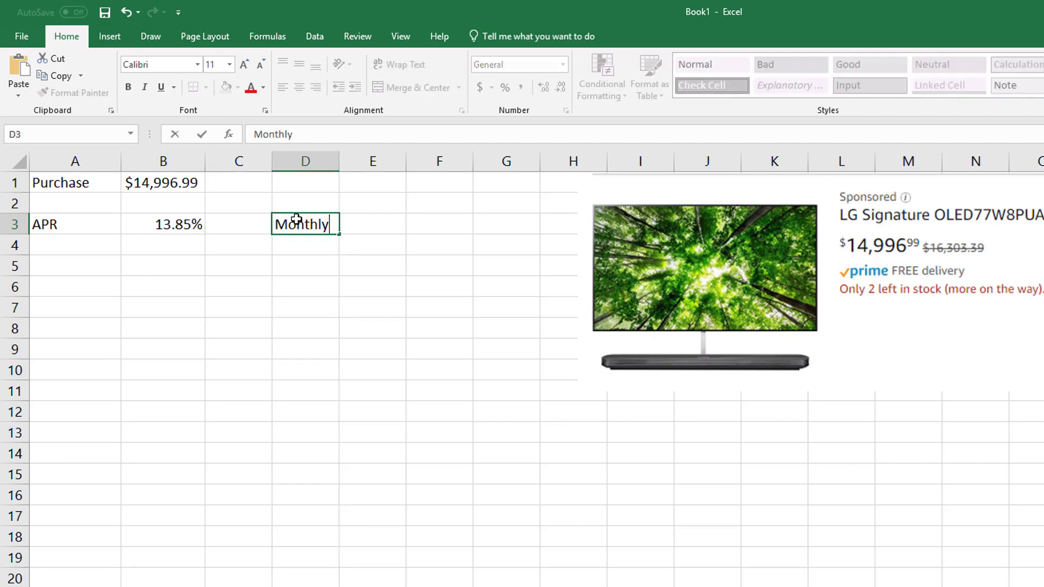
{"action": "key", "text": "Tab"}
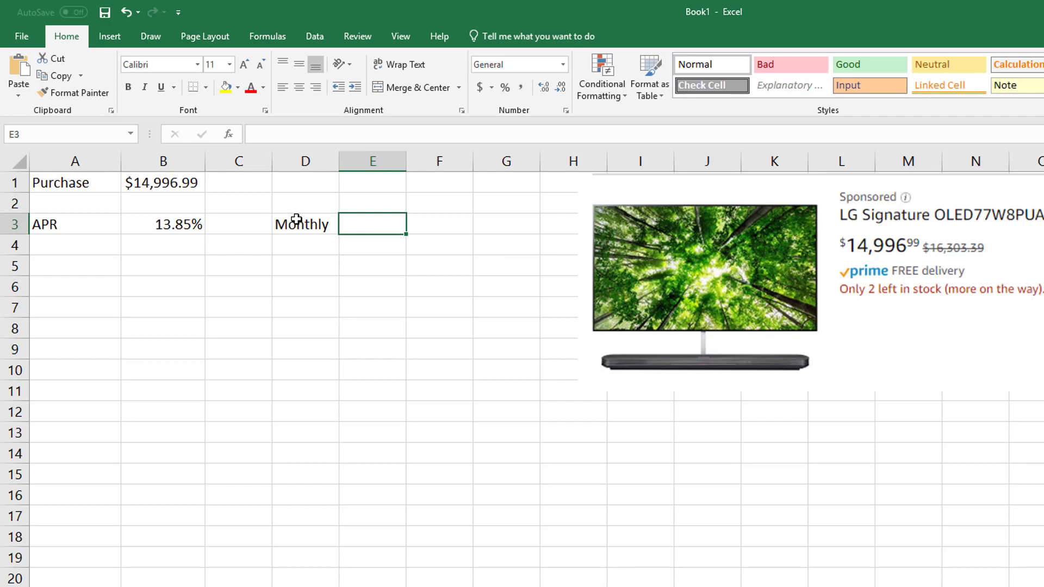
{"action": "left_click", "coordinate": [296, 220]}
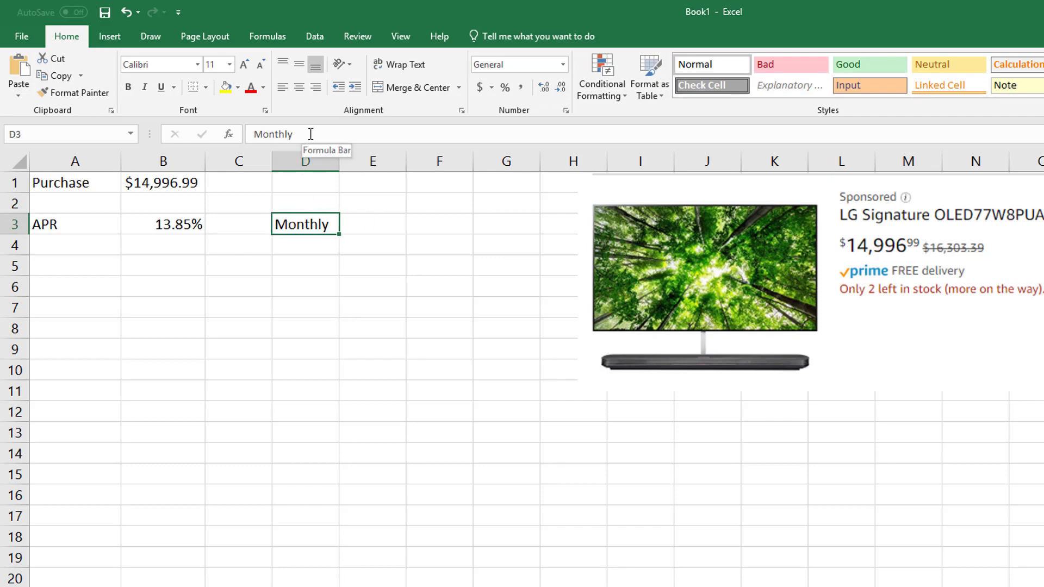
{"action": "left_click", "coordinate": [357, 228]}
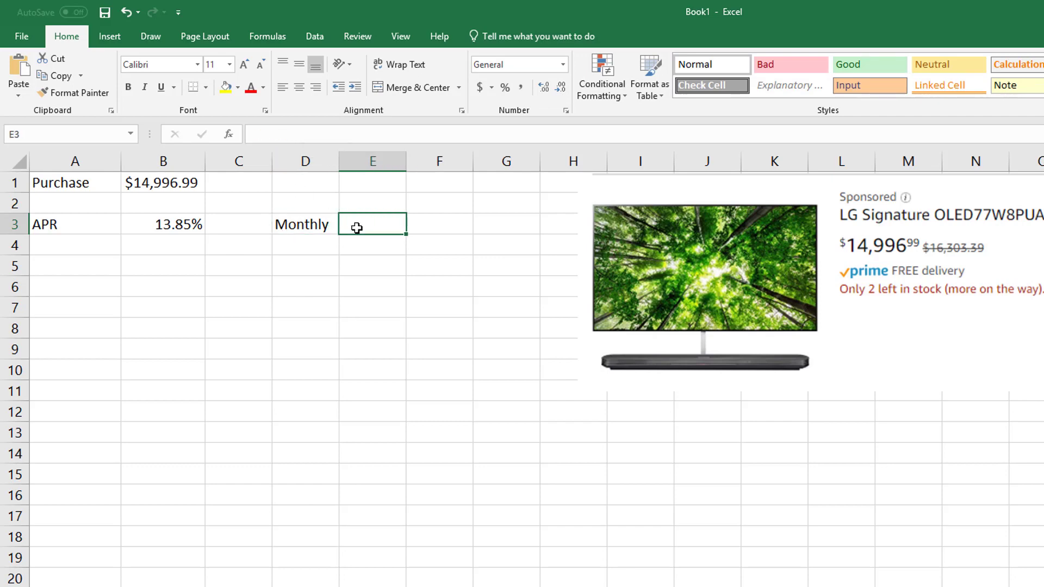
- Enter the formula =B3/12 in E3 to compute the monthly rate
{"action": "type", "text": "="}
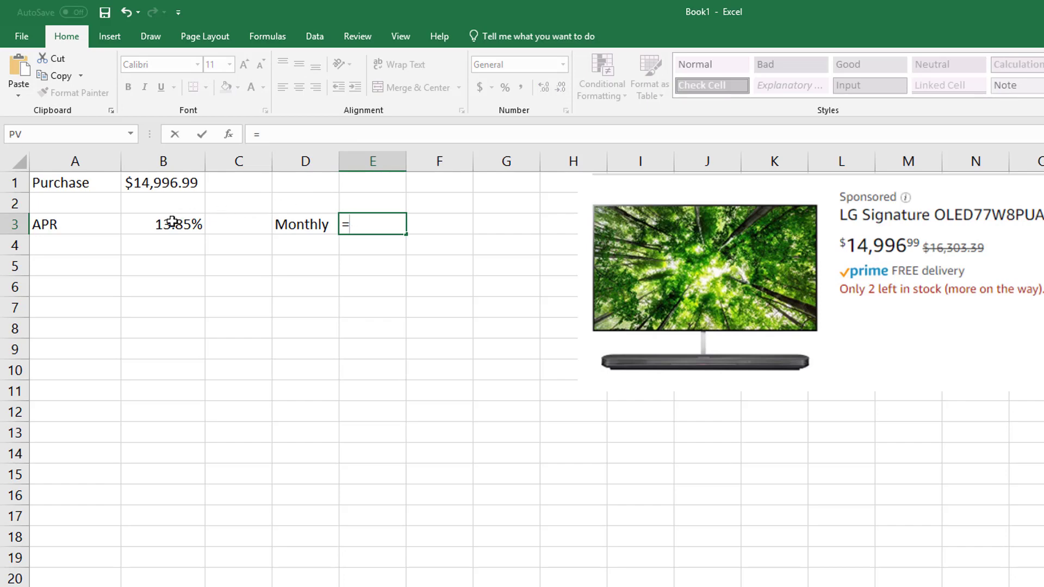
{"action": "left_click", "coordinate": [172, 222]}
{"action": "type", "text": "/12"}
{"action": "key", "text": "Return"}
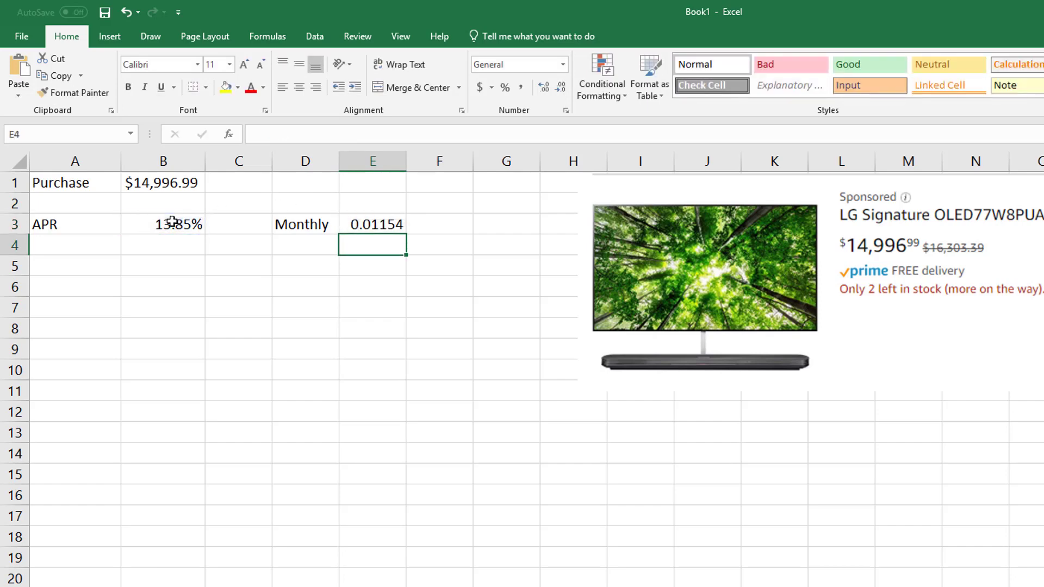
- Format E3 as a percentage with two decimals, showing 1.15%
{"action": "left_click", "coordinate": [393, 230]}
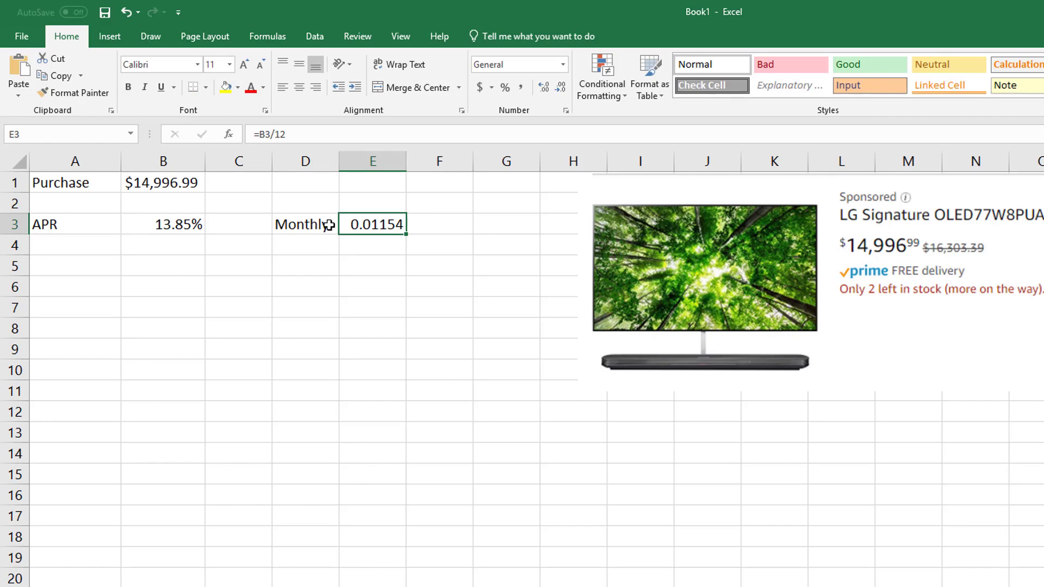
{"action": "left_click", "coordinate": [510, 89]}
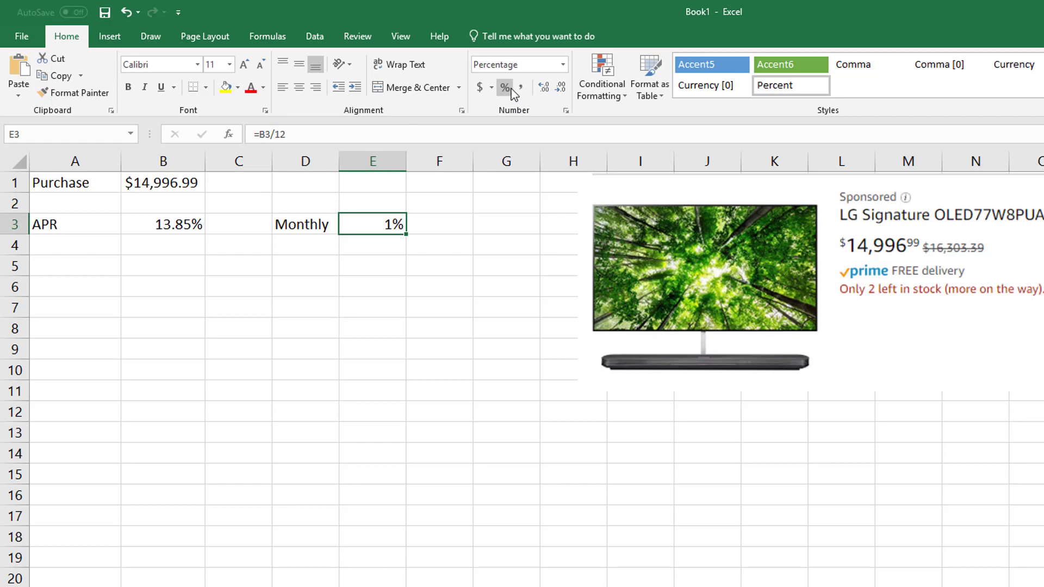
{"action": "left_click", "coordinate": [545, 87]}
{"action": "left_click", "coordinate": [546, 87]}
{"action": "left_click", "coordinate": [298, 261]}
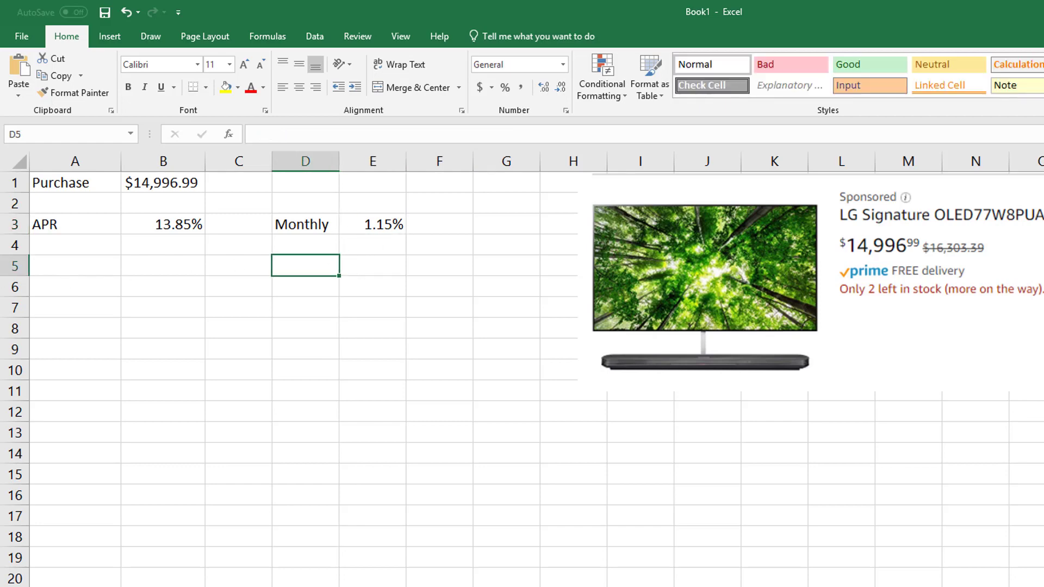
{"action": "left_click", "coordinate": [117, 293]}
{"action": "left_click", "coordinate": [93, 270]}
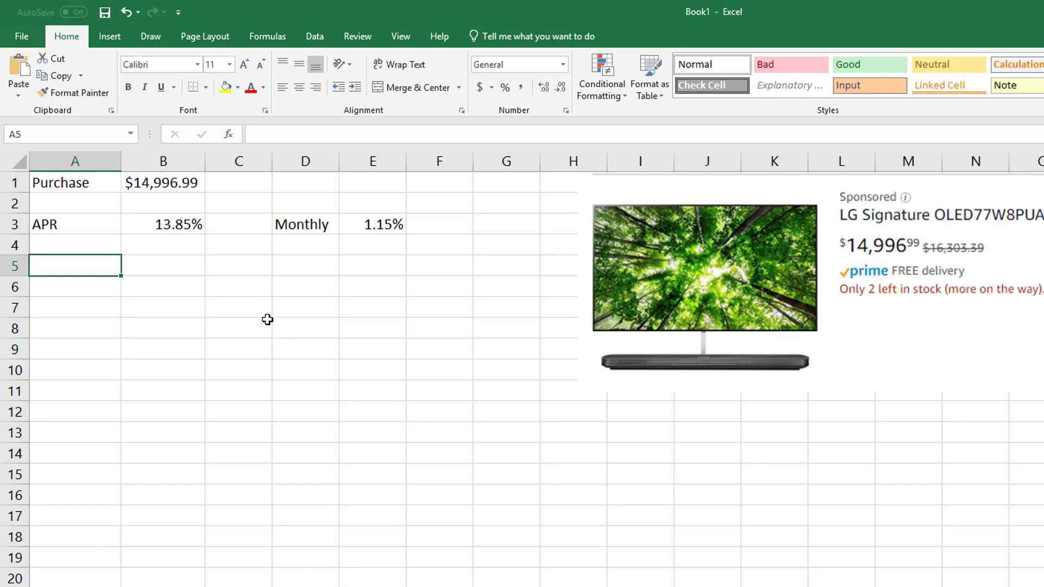
- Type January, February and March into A5:A7
{"action": "type", "text": "January"}
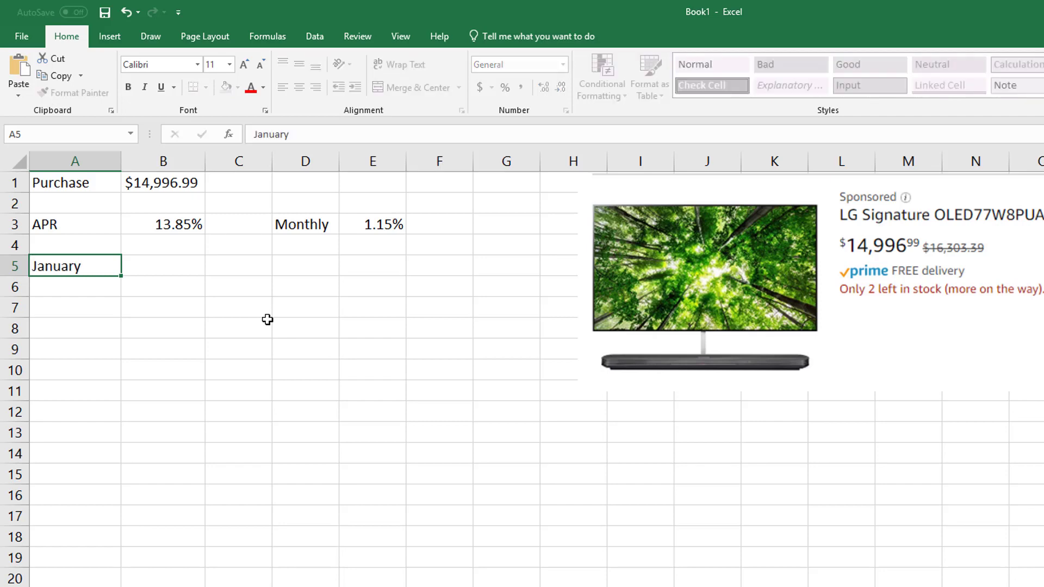
{"action": "key", "text": "Return"}
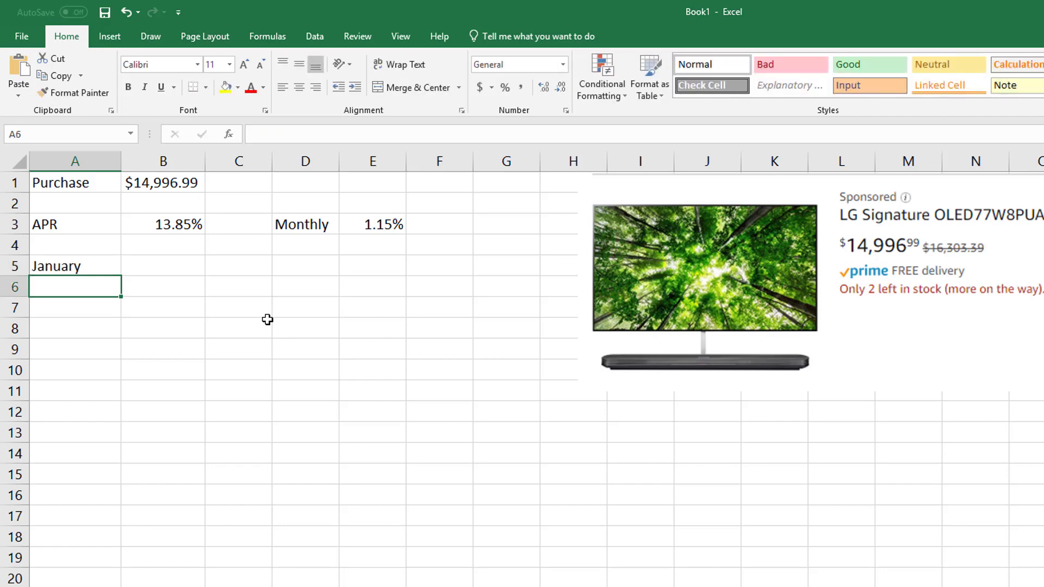
{"action": "type", "text": "February"}
{"action": "key", "text": "Return"}
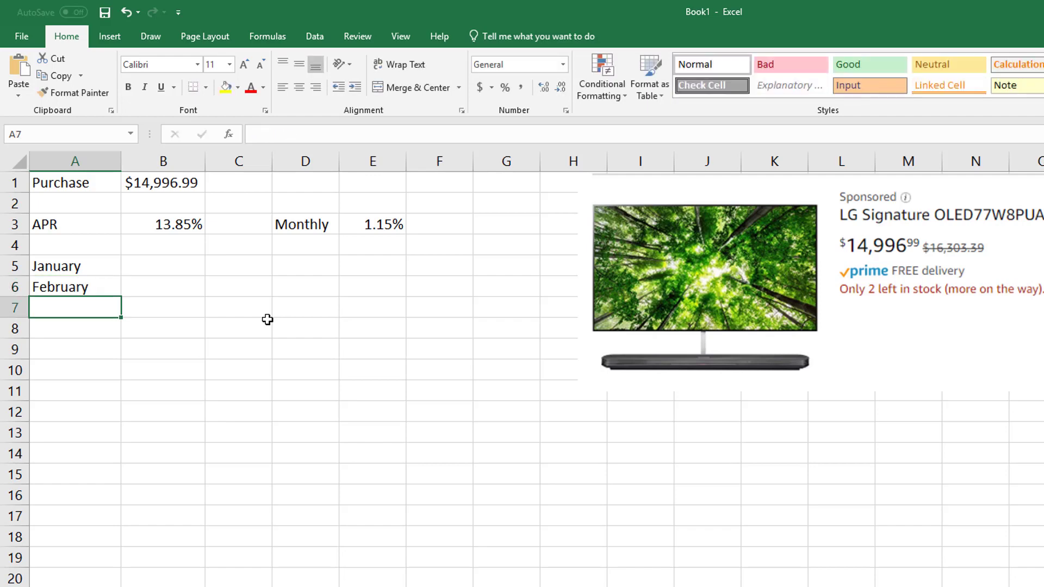
{"action": "type", "text": "March"}
{"action": "key", "text": "Return"}
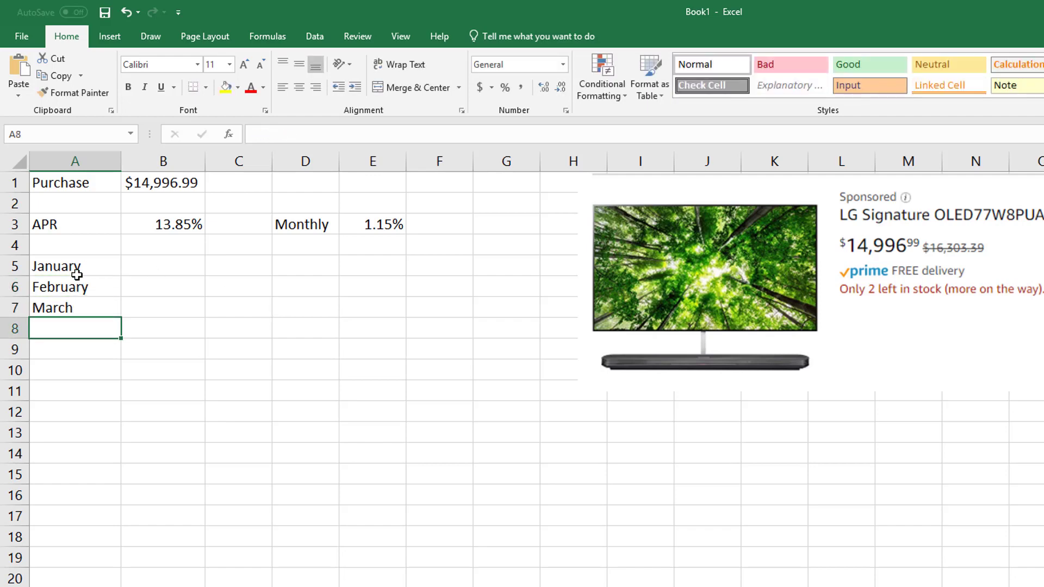
- Fill the month series from A5:A7 down to December in A16
{"action": "left_click_drag", "start_coordinate": [77, 272], "coordinate": [93, 308]}
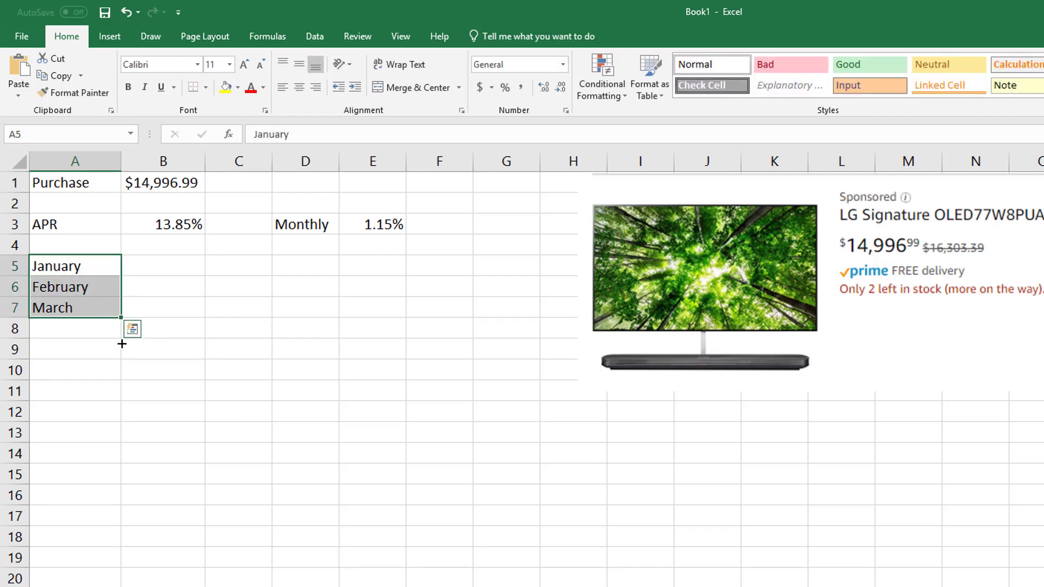
{"action": "left_click_drag", "start_coordinate": [122, 343], "coordinate": [106, 501]}
{"action": "left_click", "coordinate": [262, 409]}
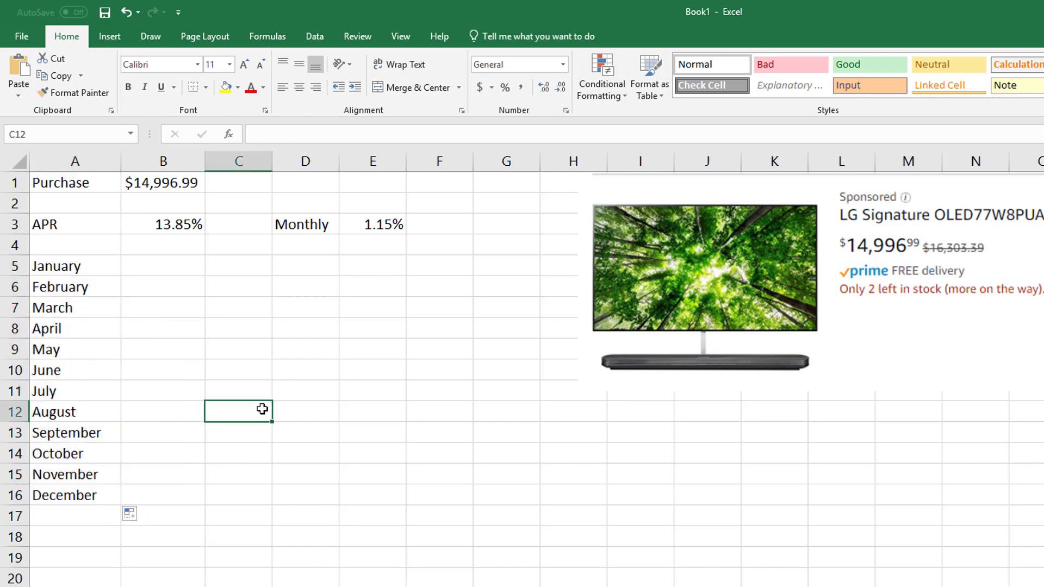
{"action": "left_click", "coordinate": [166, 266]}
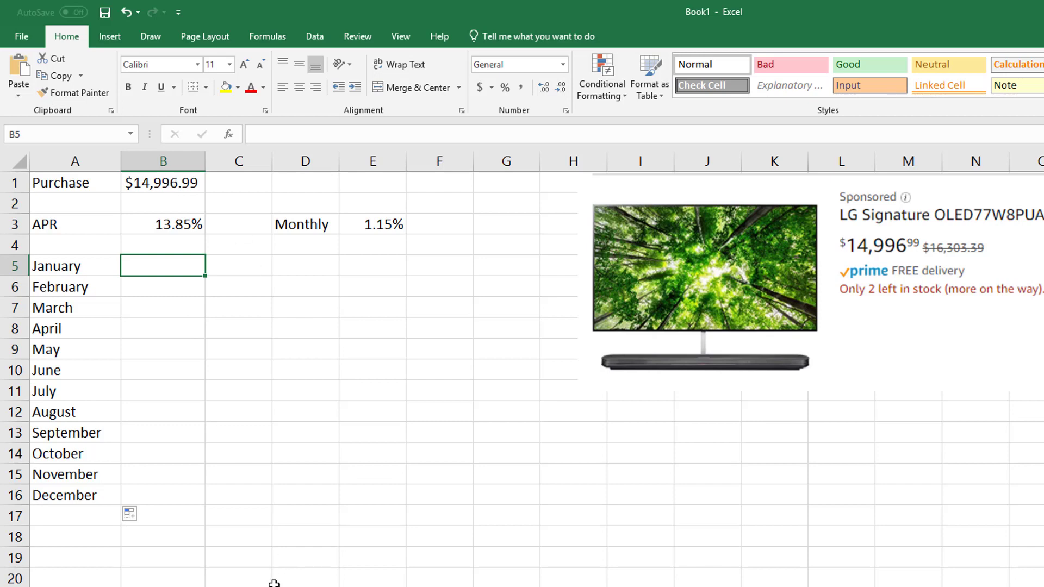
- Link B5 to B1 with =B1 so January starts at $14,996.99
{"action": "type", "text": "="}
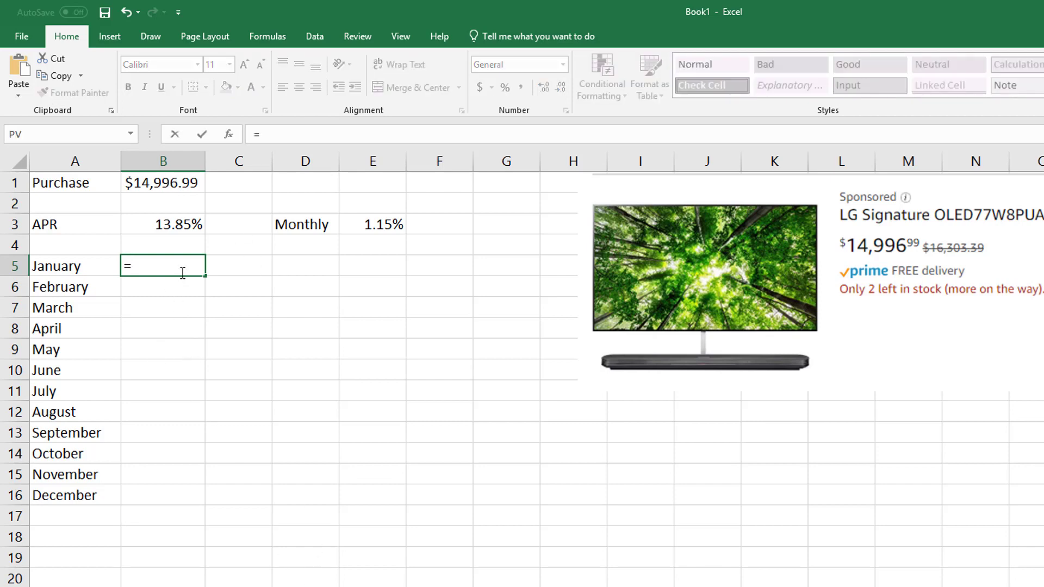
{"action": "left_click", "coordinate": [165, 184]}
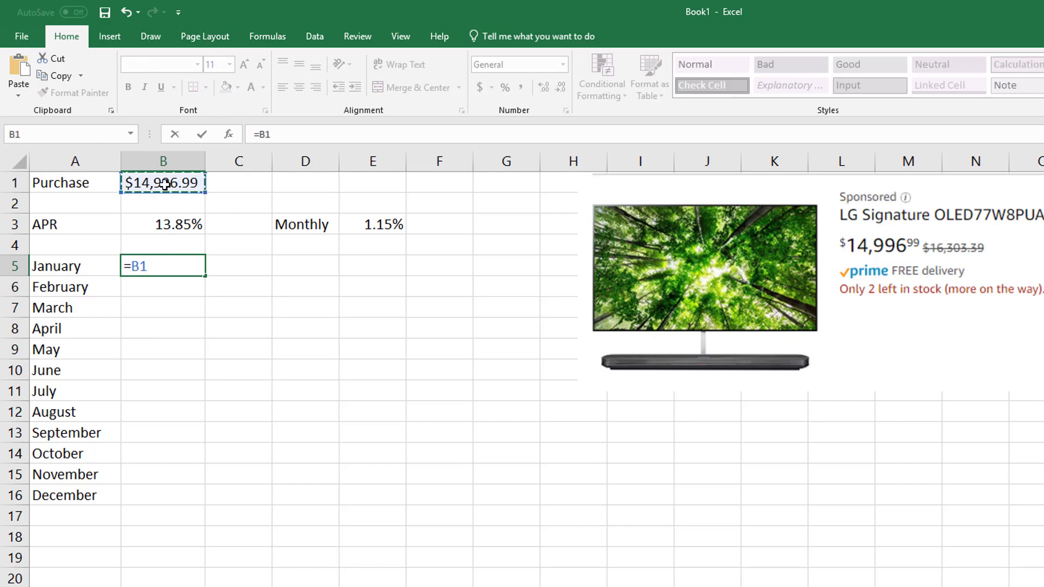
{"action": "key", "text": "Return"}
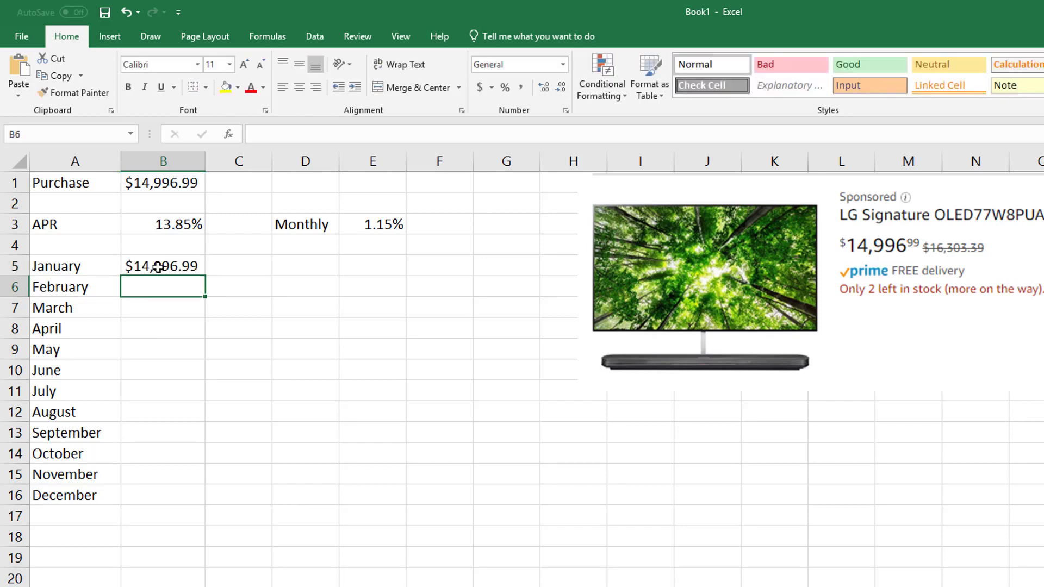
{"action": "left_click", "coordinate": [243, 272]}
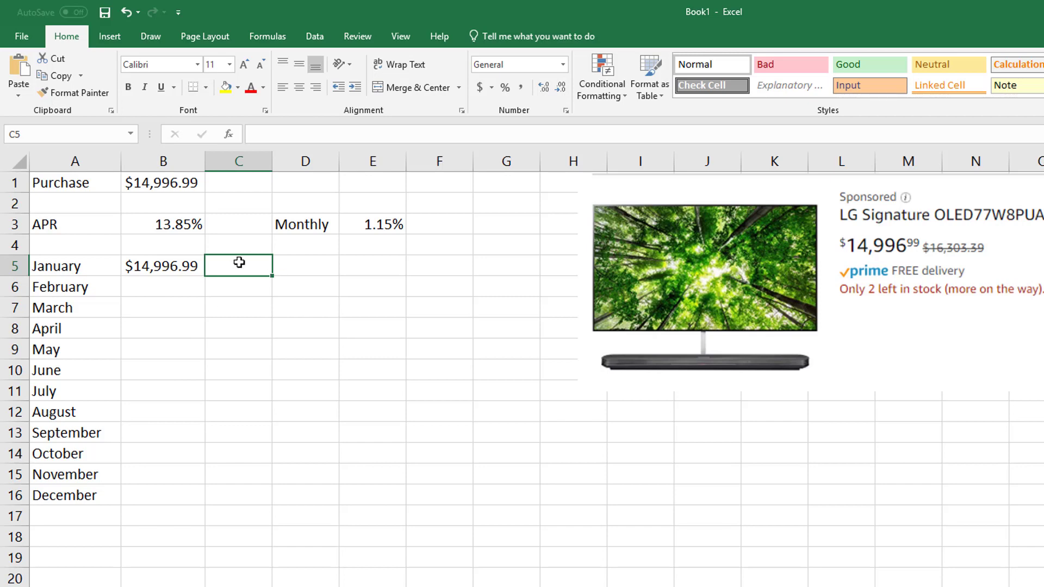
- Enter January's interest in C5 as =B5*$E$3, giving $173.09
{"action": "type", "text": "="}
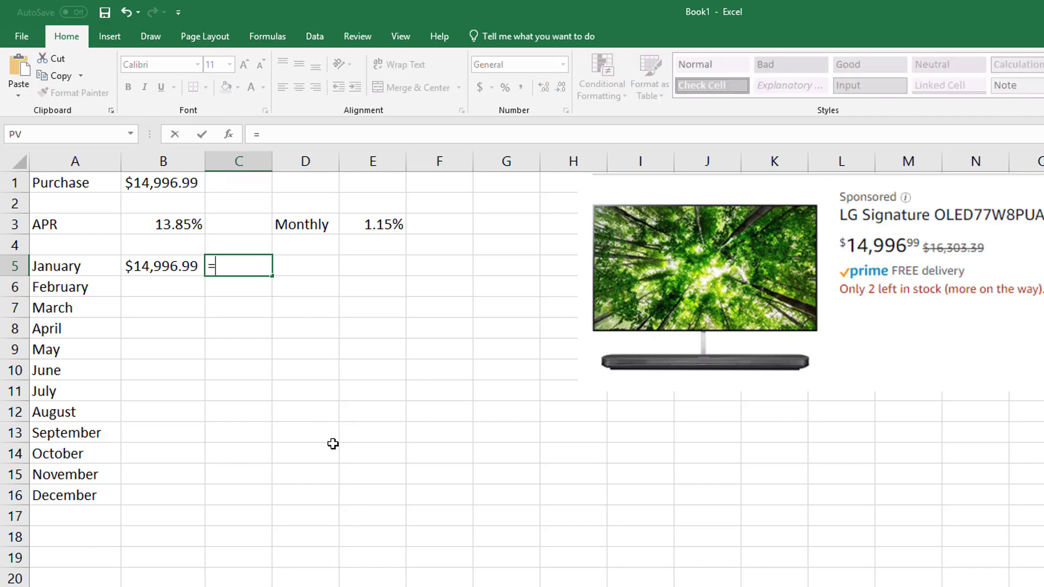
{"action": "left_click", "coordinate": [181, 266]}
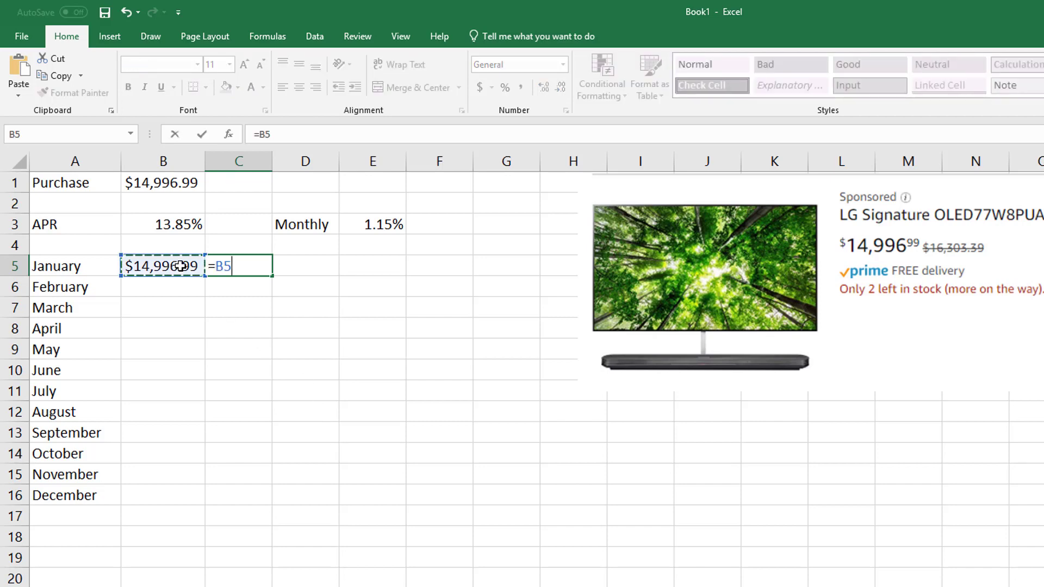
{"action": "type", "text": "*"}
{"action": "left_click", "coordinate": [370, 227]}
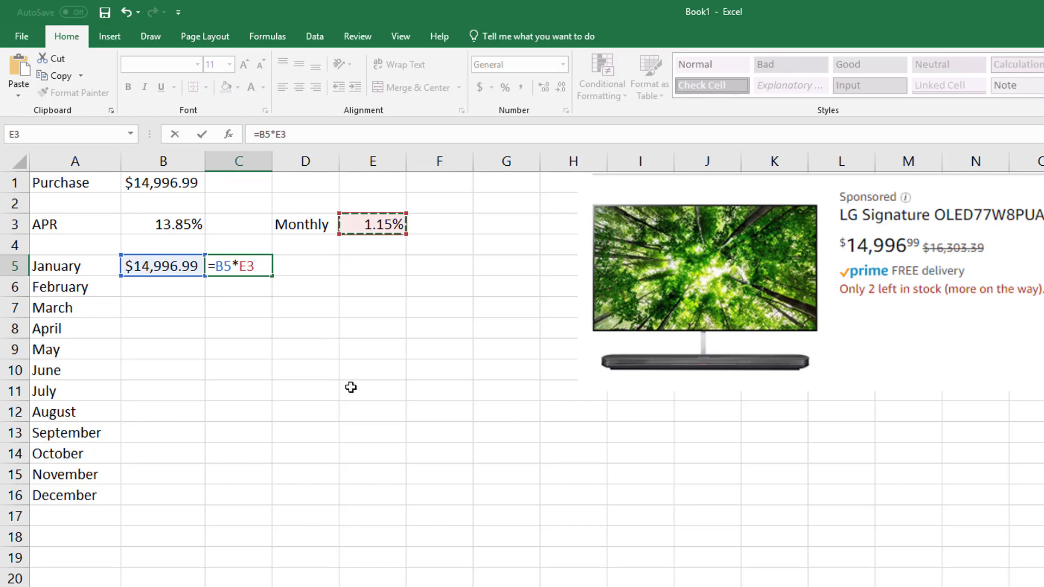
{"action": "key", "text": "F4"}
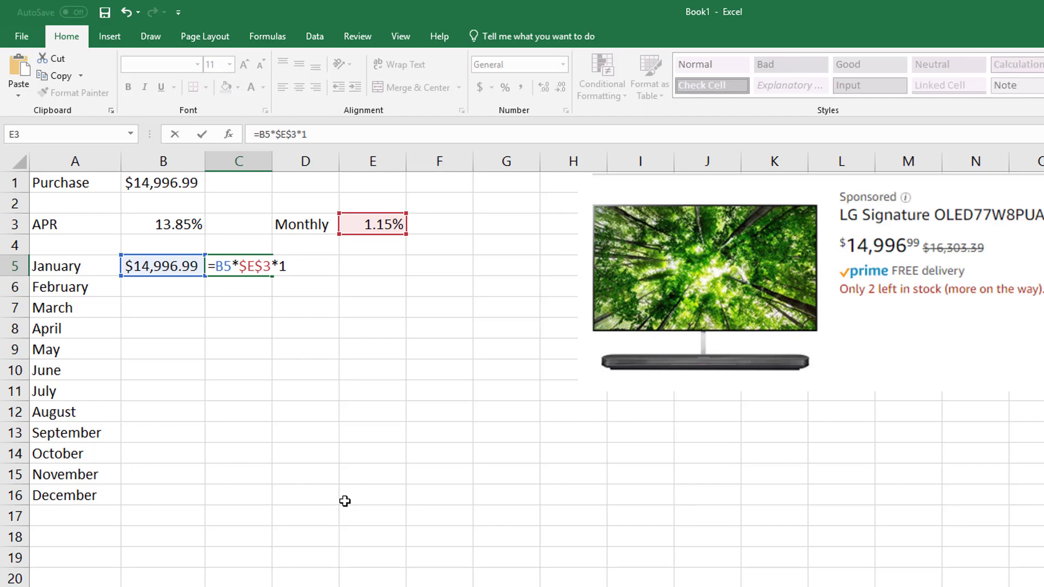
{"action": "key", "text": "Return"}
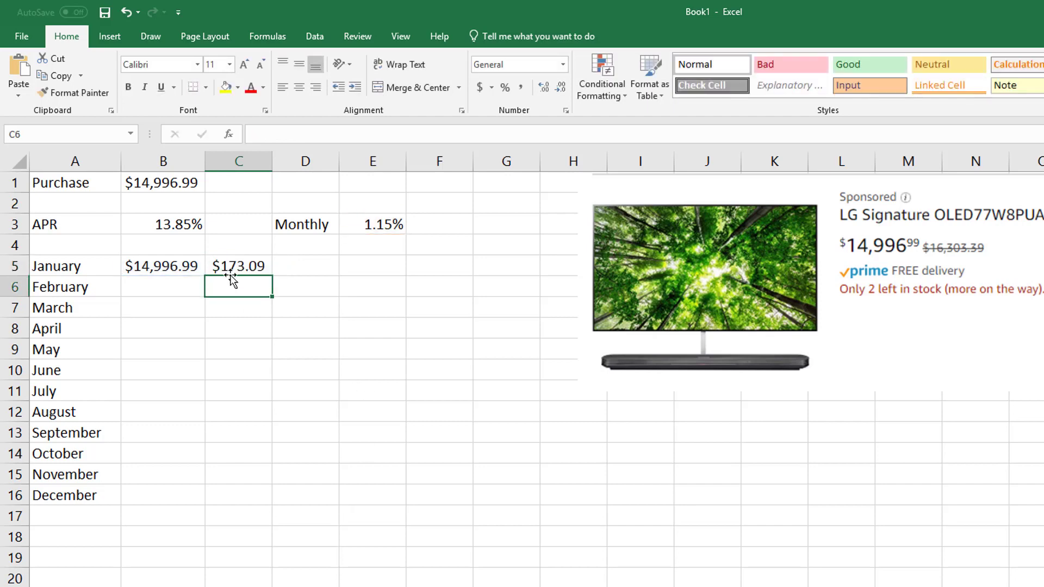
{"action": "left_click", "coordinate": [236, 264]}
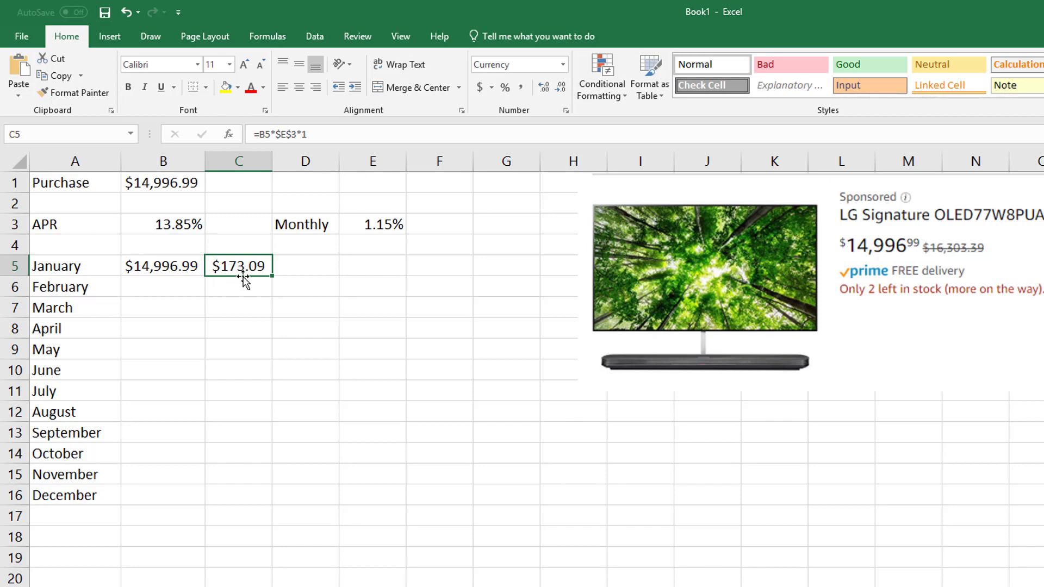
- Enter January's total in D5 as =B5+C5, giving $15,170.08
{"action": "left_click", "coordinate": [300, 266]}
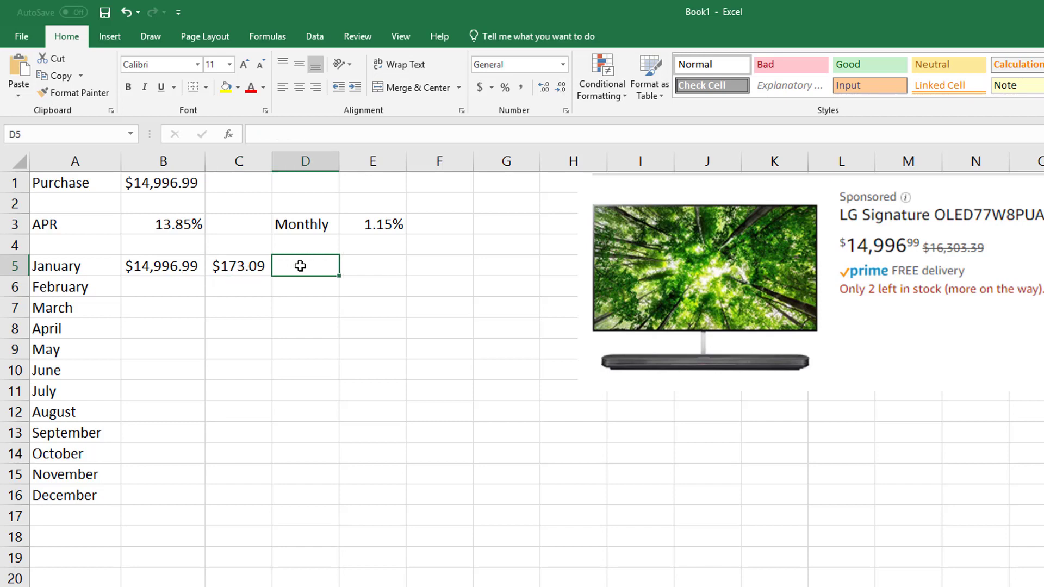
{"action": "type", "text": "="}
{"action": "left_click", "coordinate": [176, 267]}
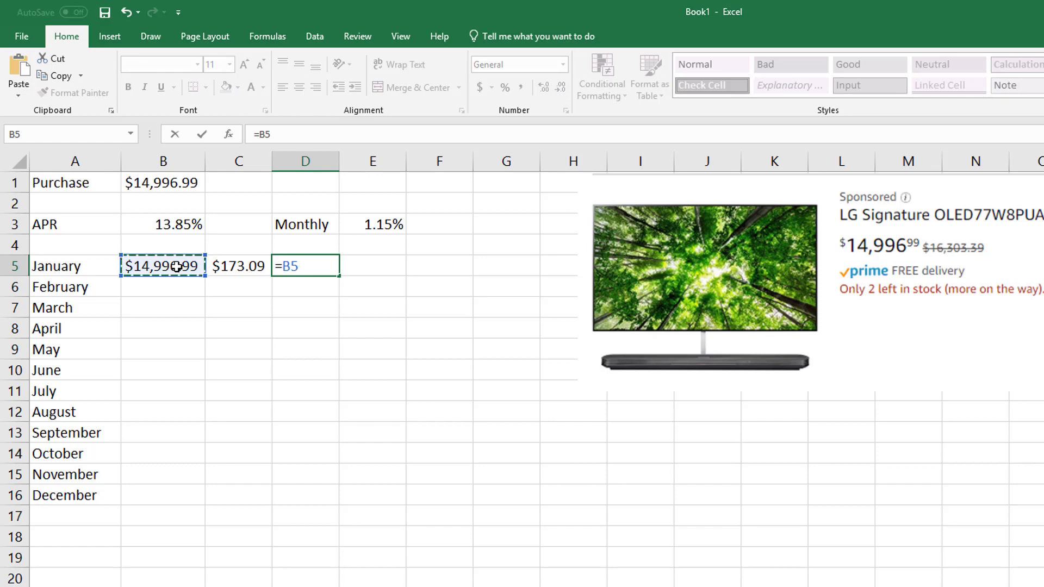
{"action": "type", "text": "+"}
{"action": "left_click", "coordinate": [253, 265]}
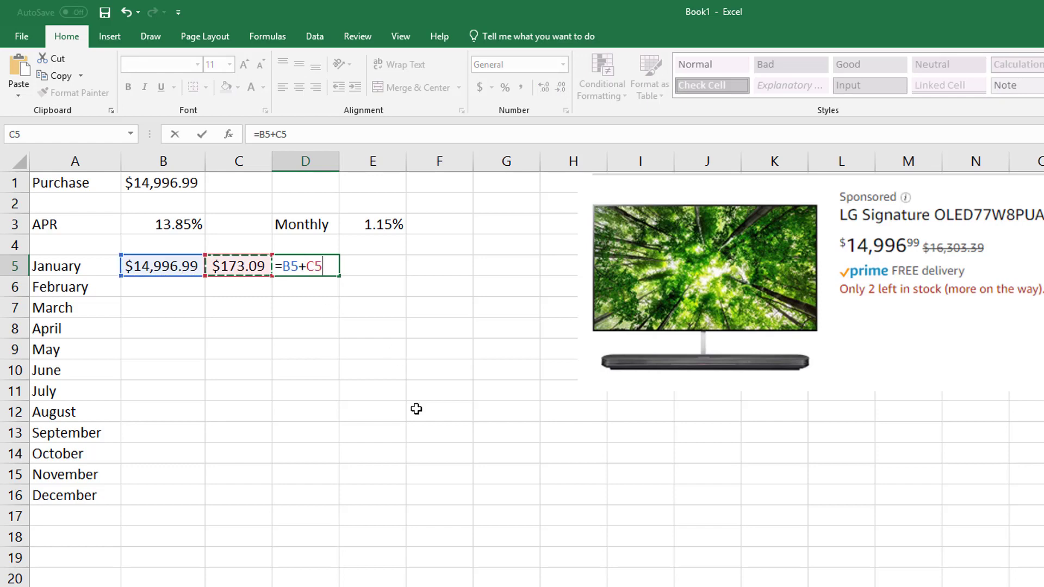
{"action": "key", "text": "Return"}
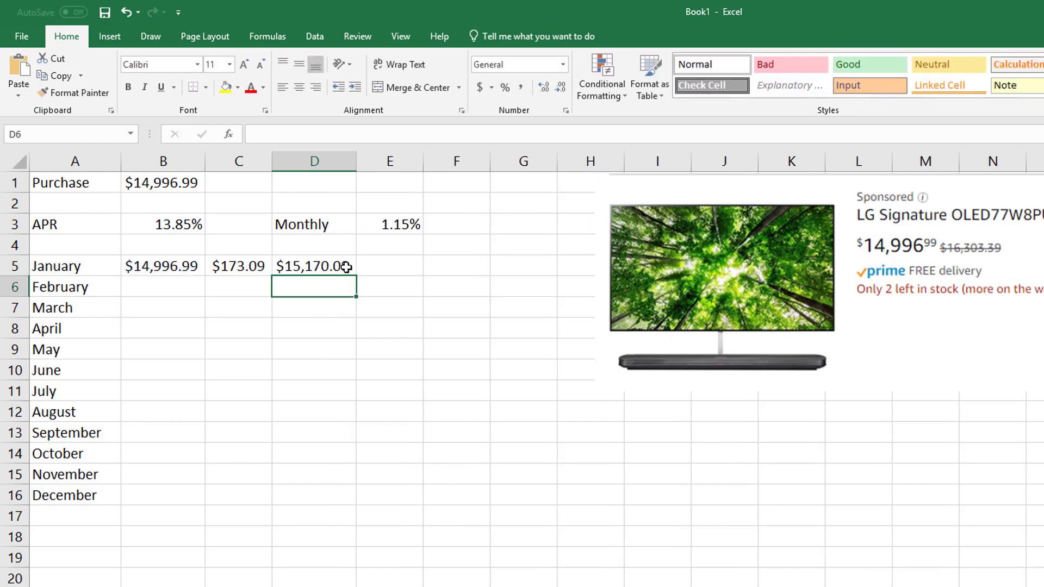
- Set February's starting balance in B6 to =D5, carrying $15,170.08
{"action": "left_click", "coordinate": [319, 266]}
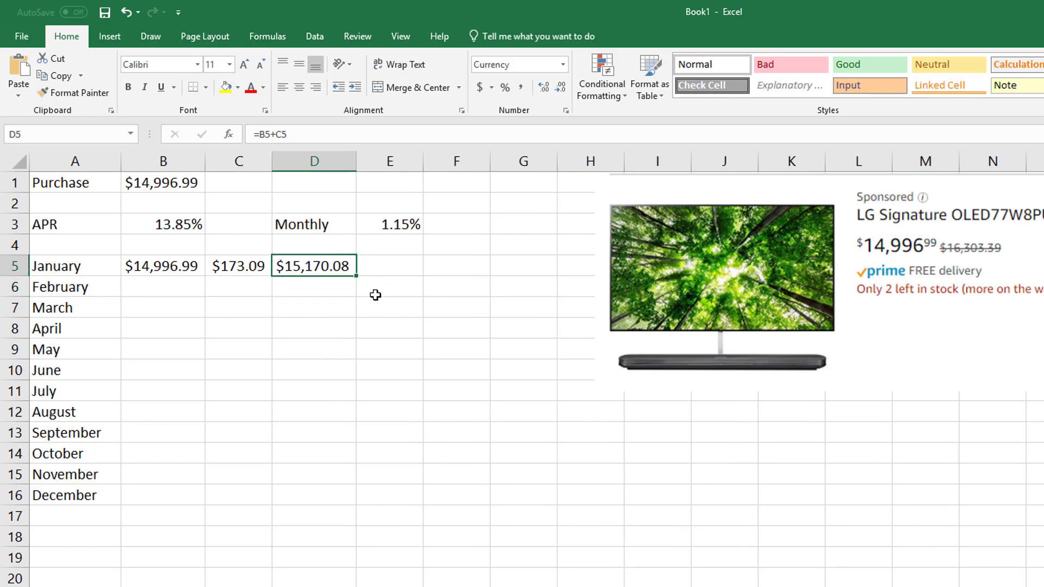
{"action": "left_click", "coordinate": [160, 288]}
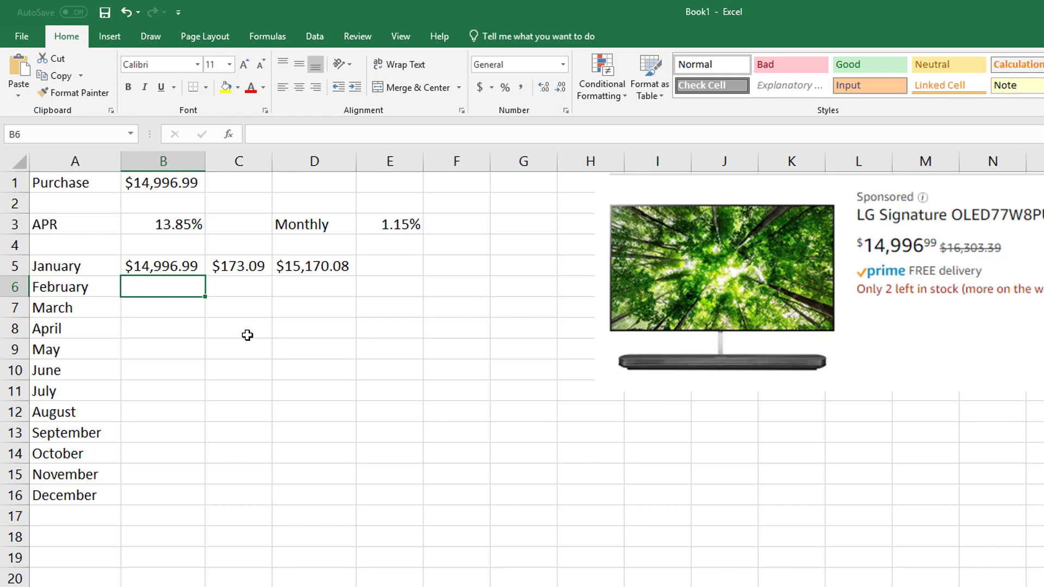
{"action": "type", "text": "="}
{"action": "left_click", "coordinate": [332, 267]}
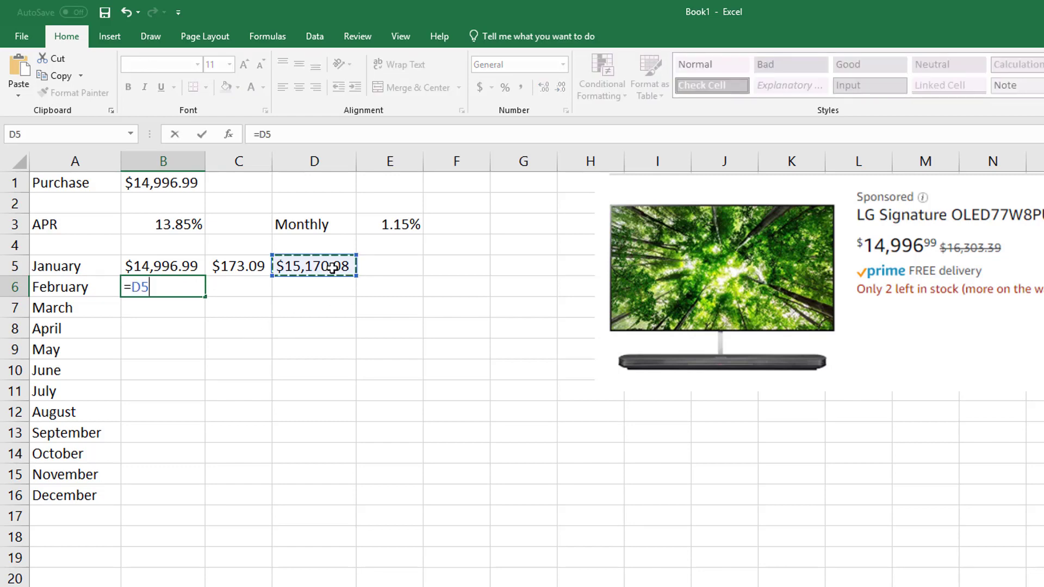
{"action": "key", "text": "Return"}
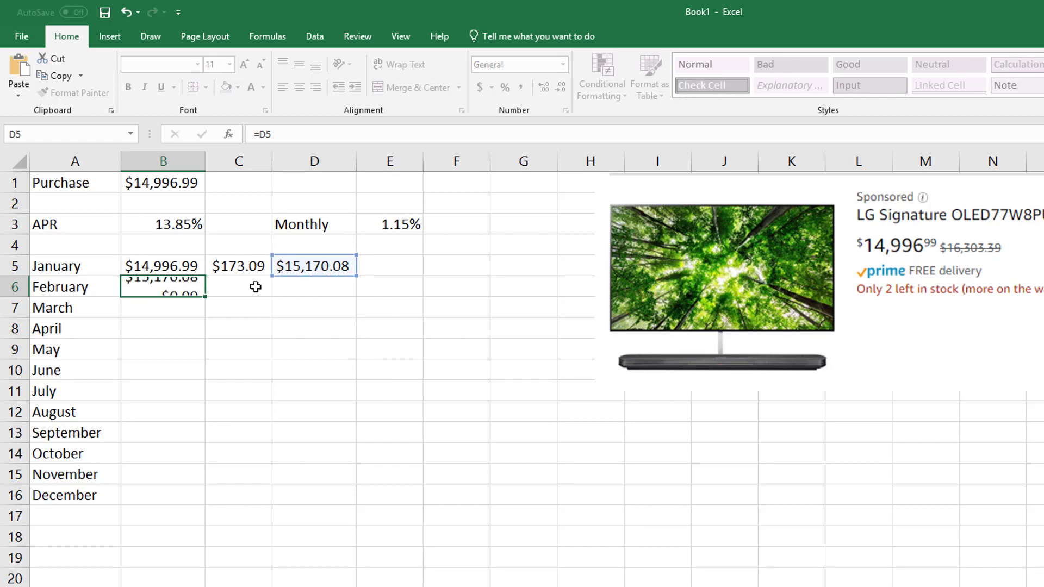
- Fill C5:D5 down to row 6, giving $175.09 interest and $15,345.17 total
{"action": "double_click", "coordinate": [237, 265]}
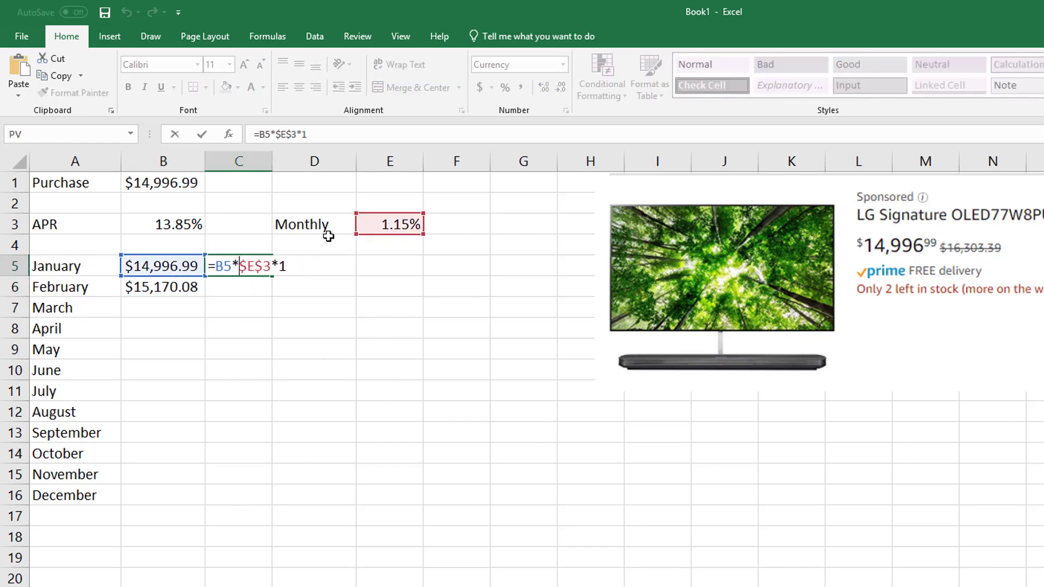
{"action": "key", "text": "Escape"}
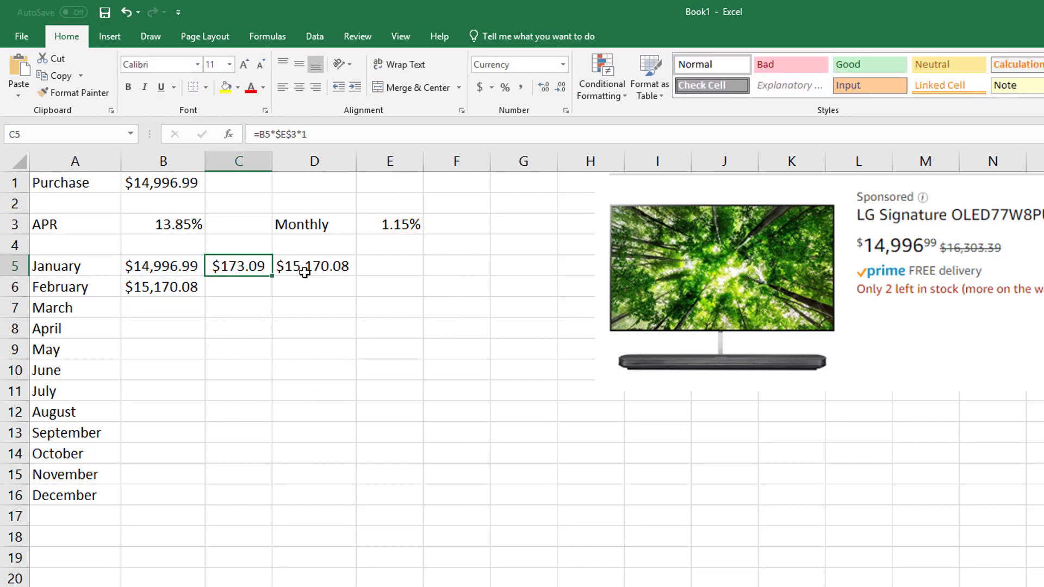
{"action": "left_click", "coordinate": [308, 268]}
{"action": "double_click", "coordinate": [307, 268]}
{"action": "key", "text": "Escape"}
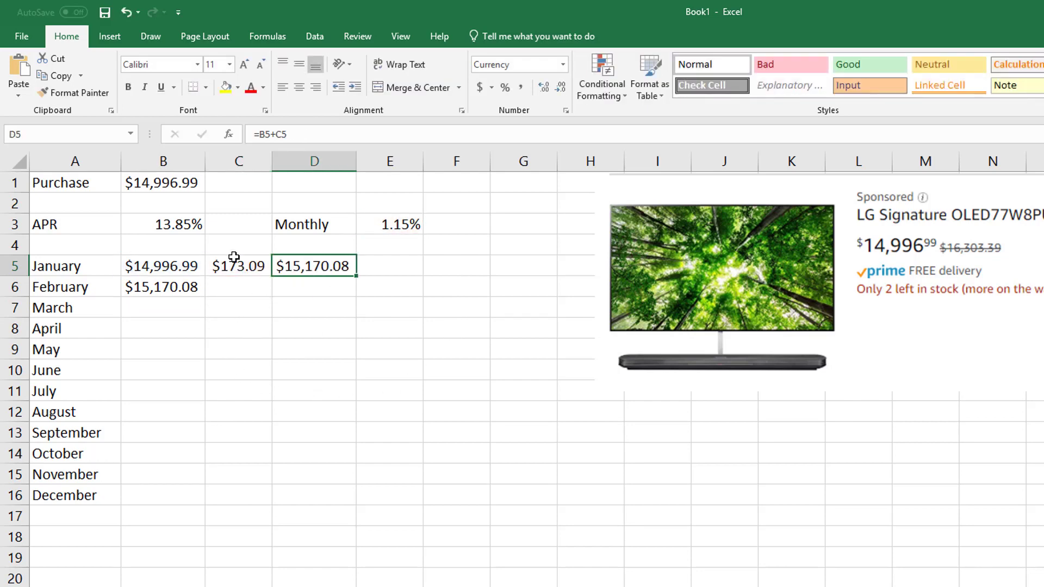
{"action": "left_click_drag", "start_coordinate": [235, 265], "coordinate": [359, 296]}
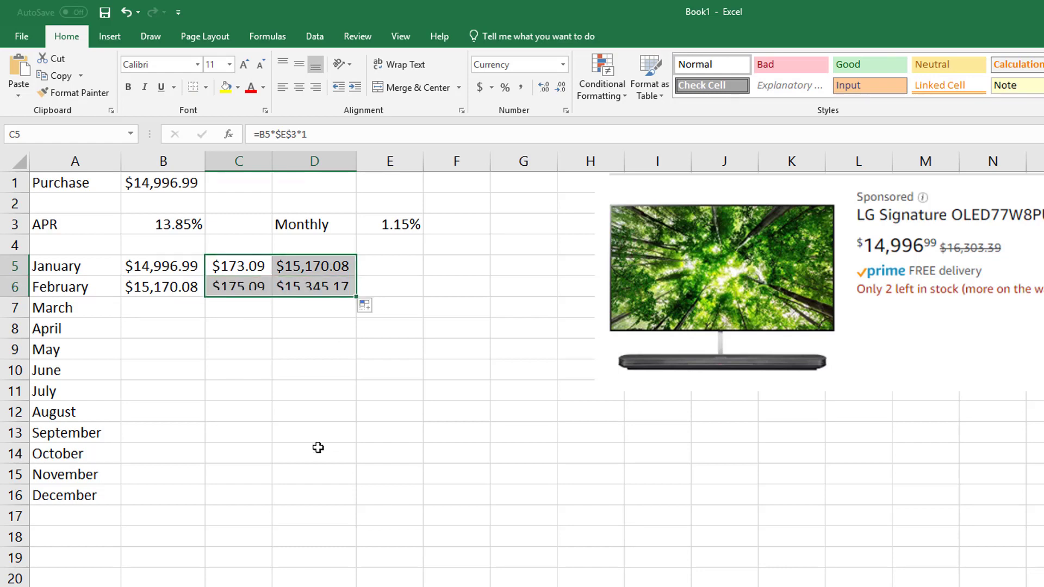
{"action": "left_click", "coordinate": [272, 354]}
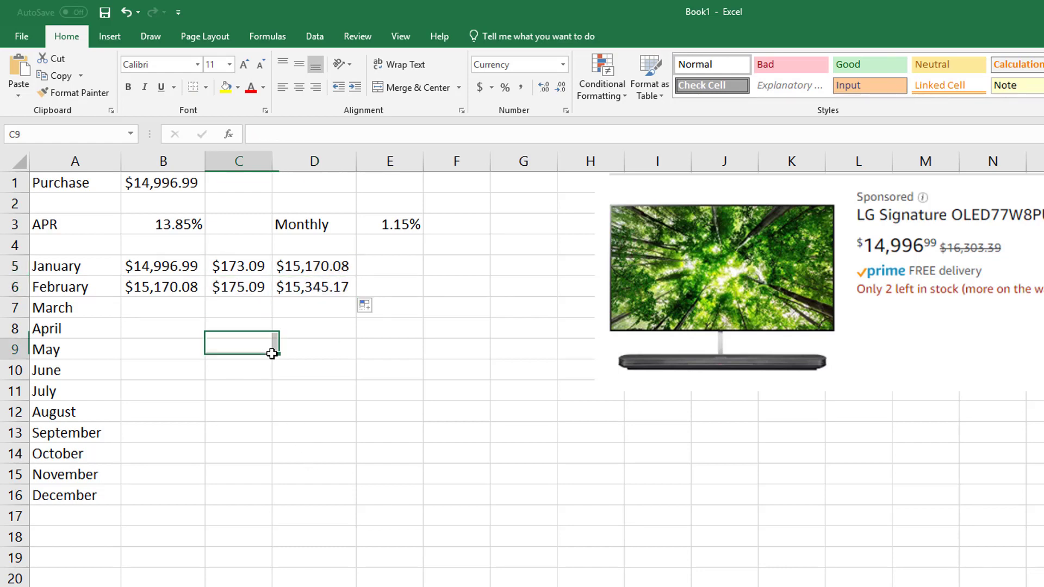
{"action": "left_click", "coordinate": [233, 288]}
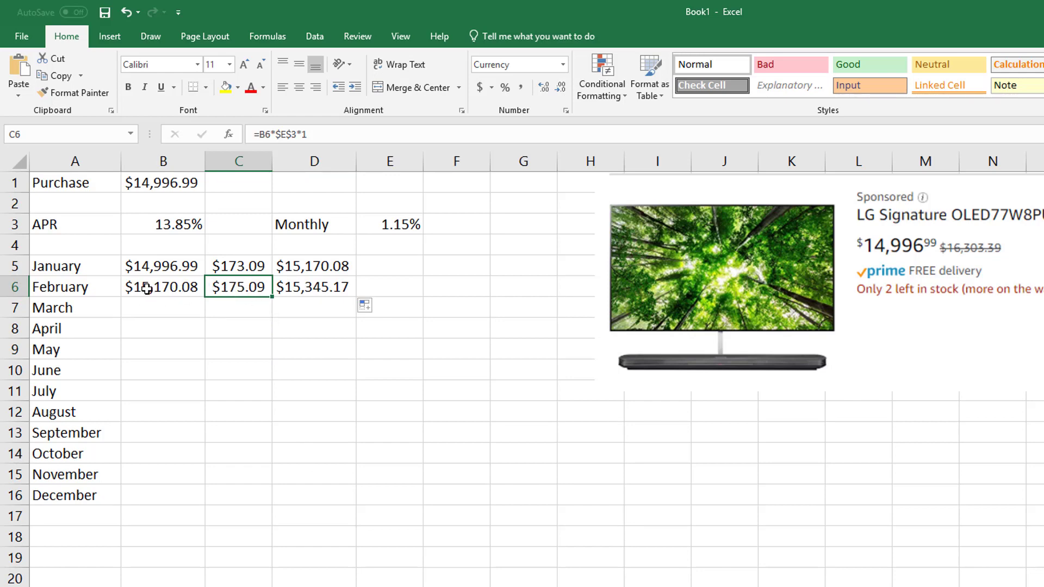
{"action": "left_click", "coordinate": [246, 322]}
{"action": "left_click", "coordinate": [160, 291]}
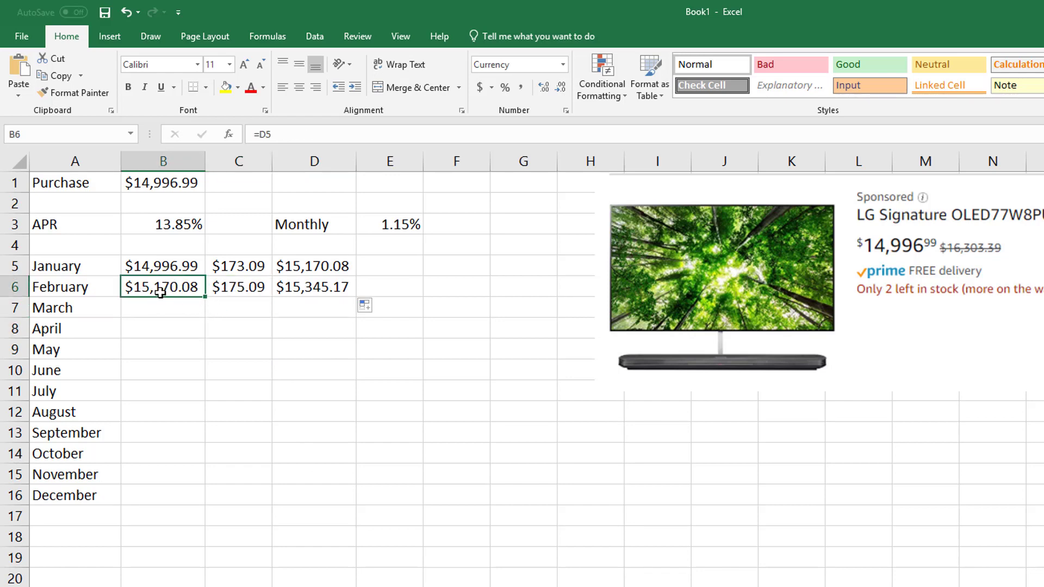
- Fill B6:D6 down through December and highlight the $17,211.13 total in D16 yellow
{"action": "left_click_drag", "start_coordinate": [166, 287], "coordinate": [348, 498]}
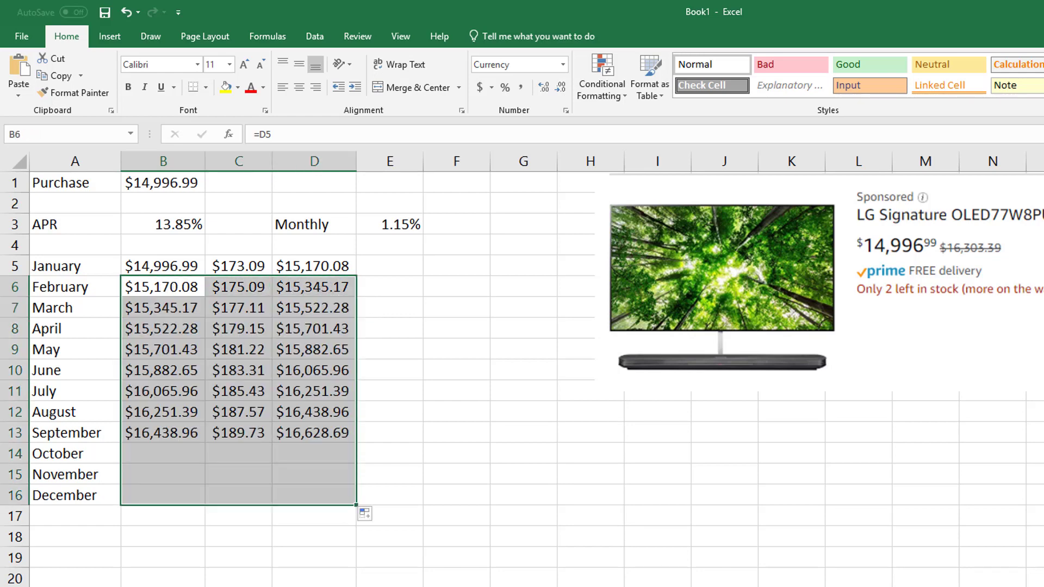
{"action": "left_click", "coordinate": [259, 307]}
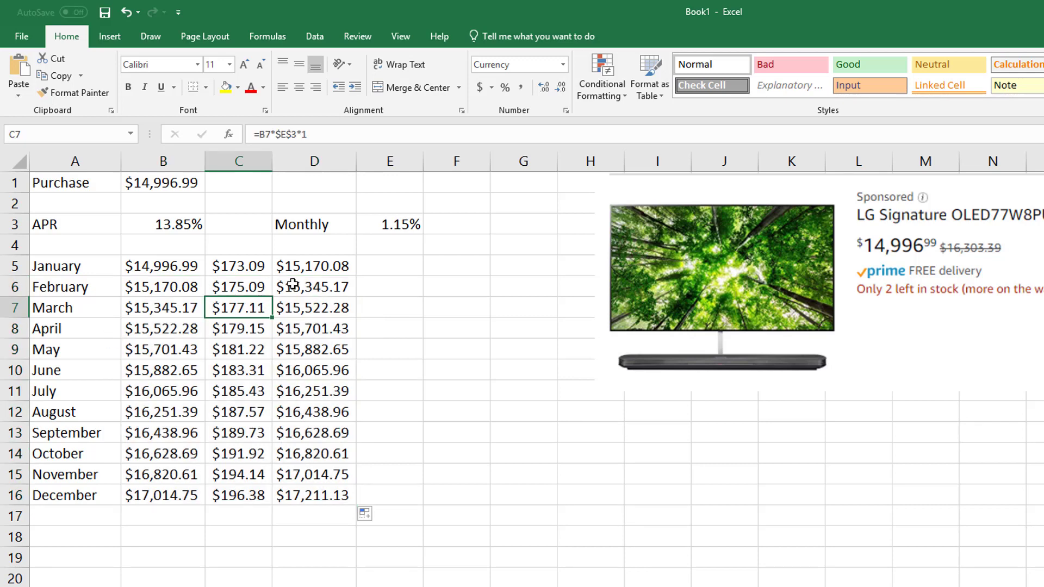
{"action": "left_click", "coordinate": [172, 303]}
{"action": "double_click", "coordinate": [172, 304]}
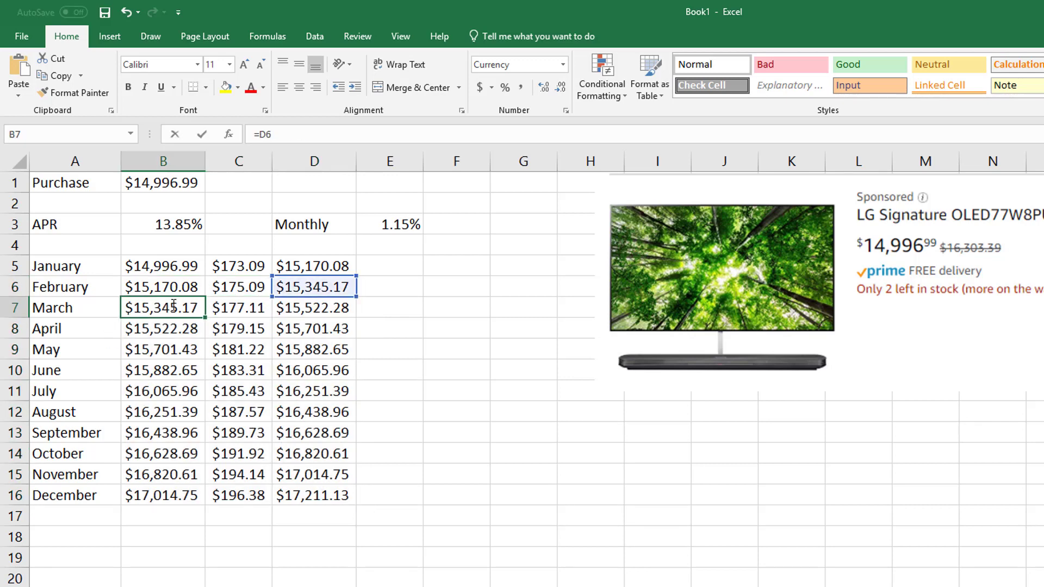
{"action": "key", "text": "Escape"}
{"action": "double_click", "coordinate": [174, 333]}
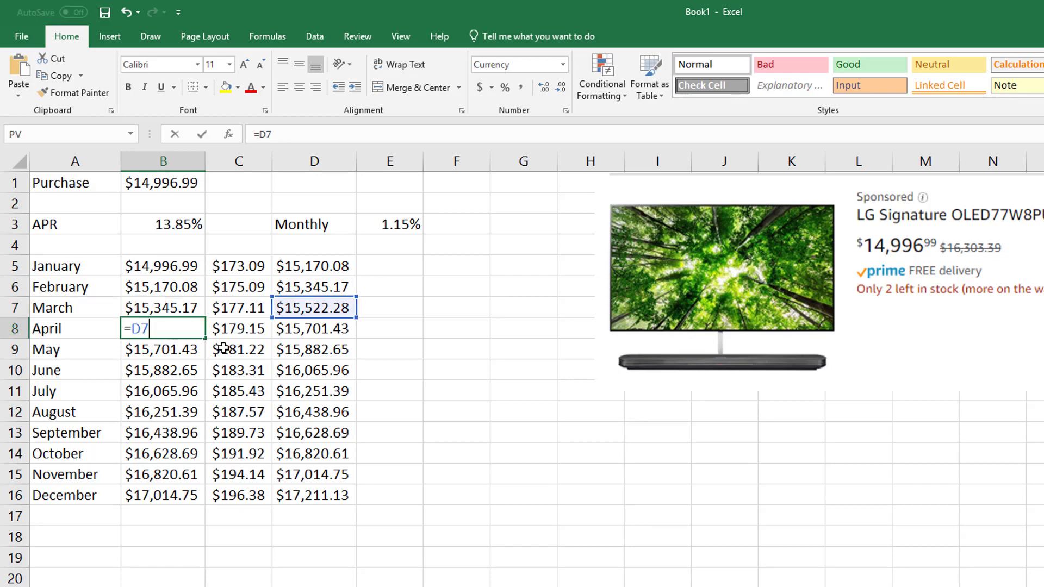
{"action": "key", "text": "Escape"}
{"action": "left_click", "coordinate": [291, 503]}
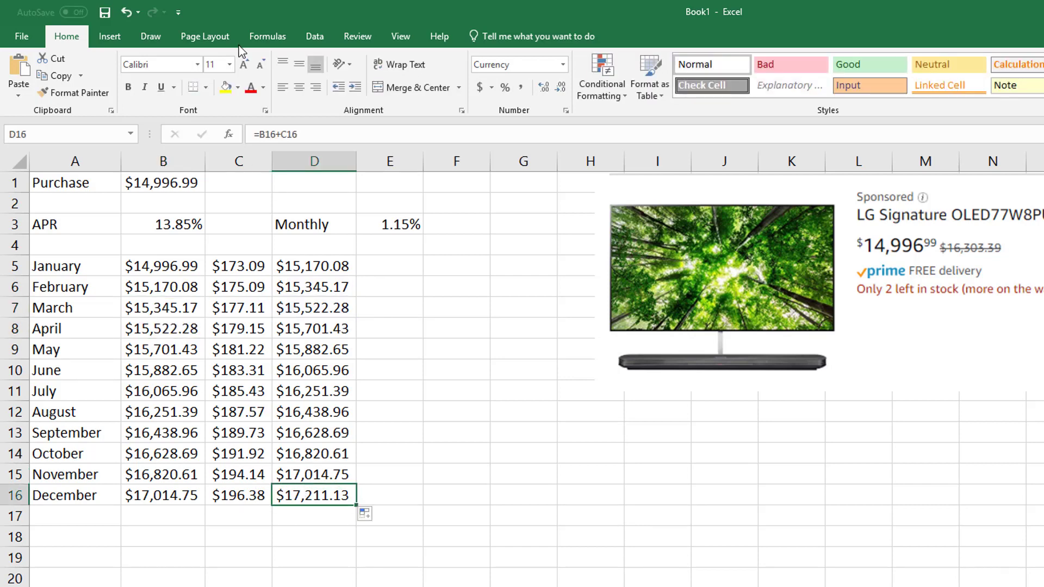
{"action": "left_click", "coordinate": [226, 87]}
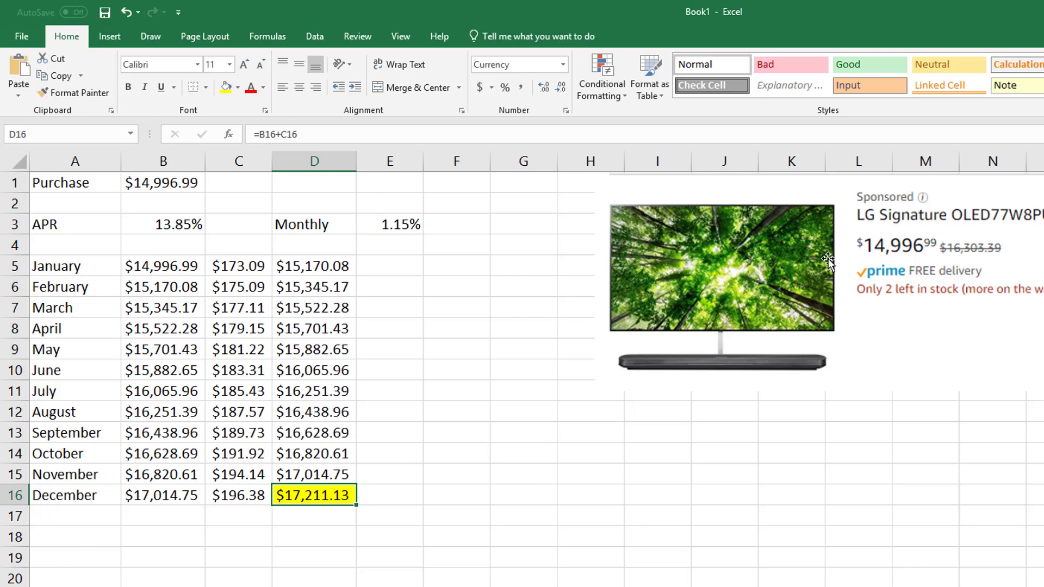
- Enter =D16-B1 in D18 to show $2,214.14 of total interest
{"action": "left_click", "coordinate": [303, 538]}
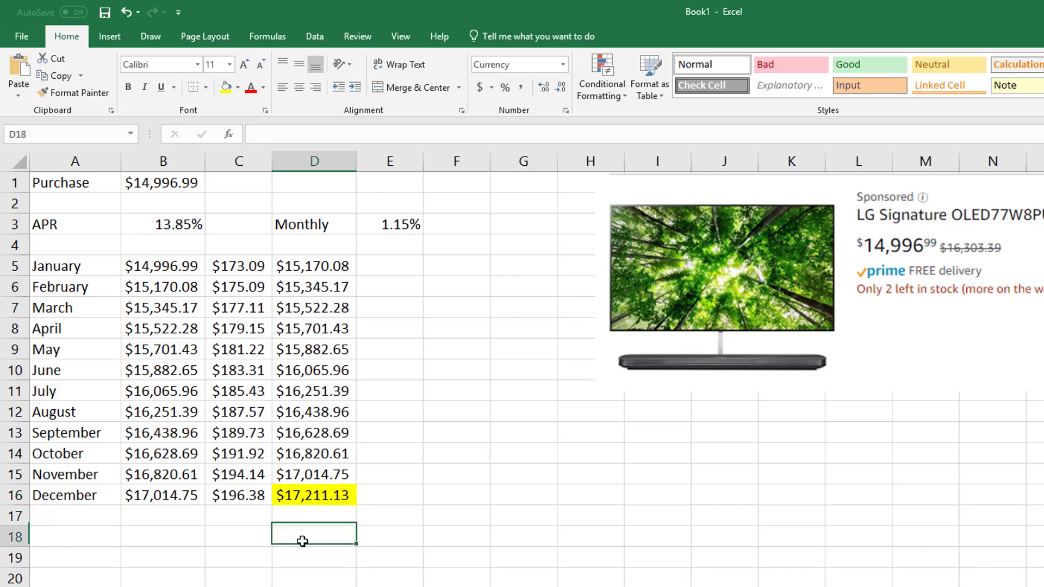
{"action": "type", "text": "="}
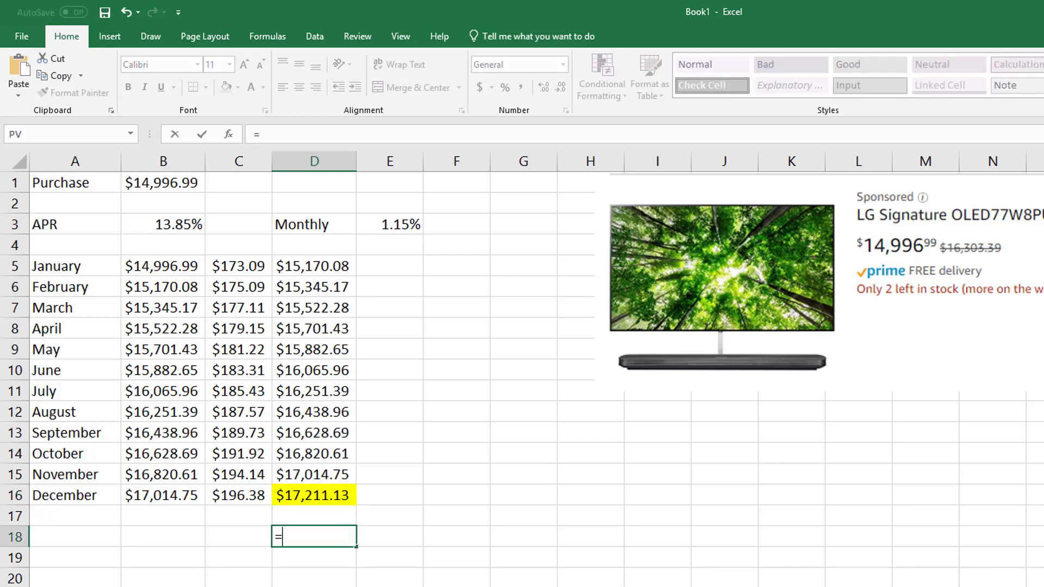
{"action": "left_click", "coordinate": [315, 498]}
{"action": "type", "text": "-"}
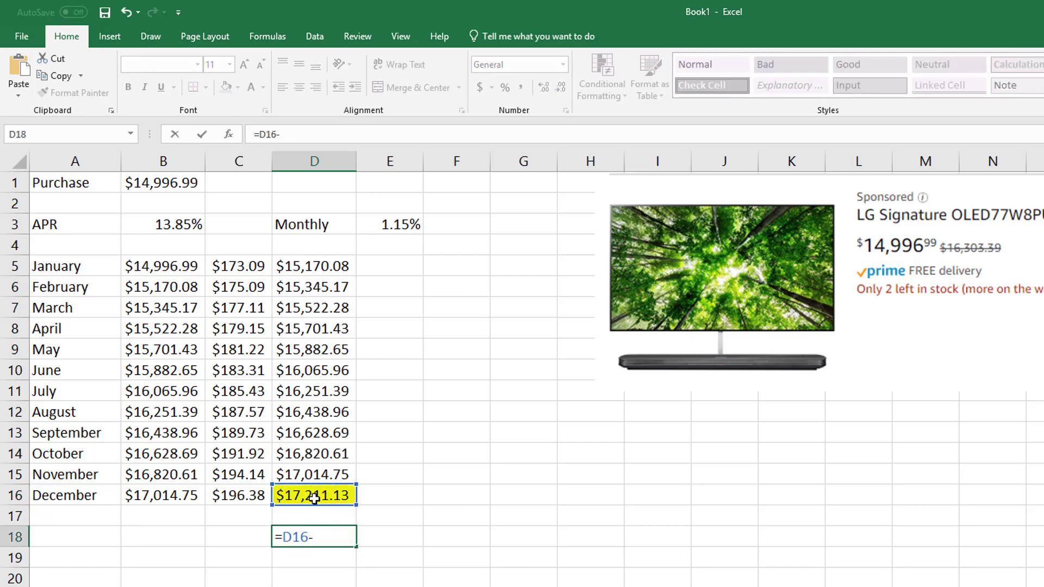
{"action": "left_click", "coordinate": [174, 185]}
{"action": "key", "text": "Return"}
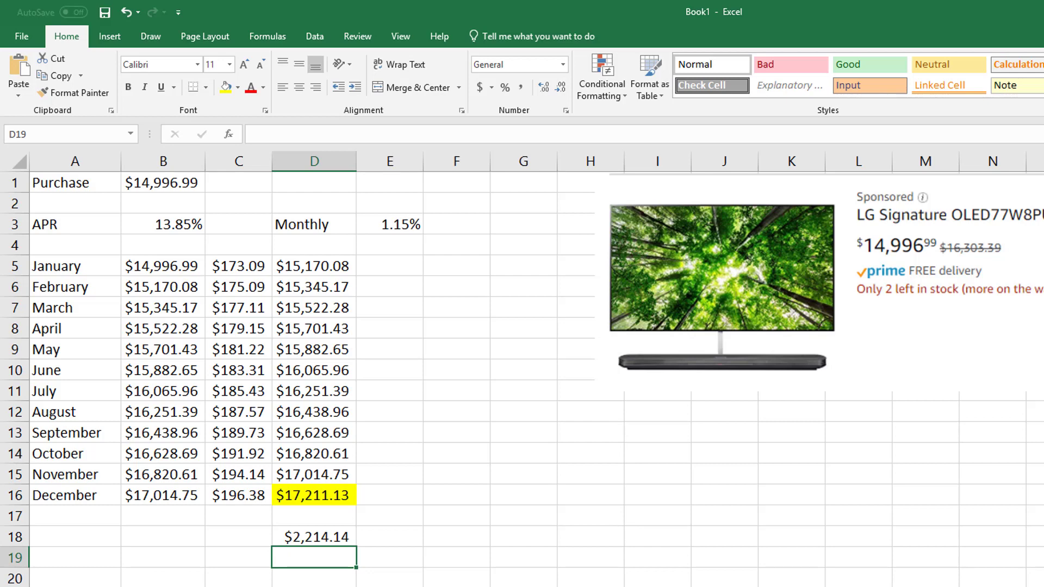
{"action": "left_click", "coordinate": [301, 538]}
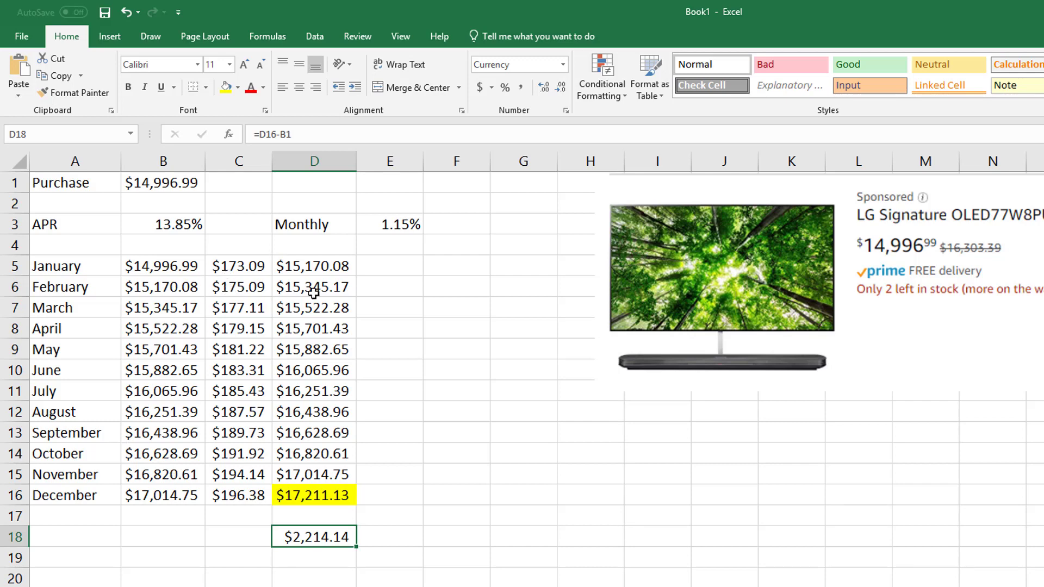
- Insert a blank column at C
{"action": "left_click", "coordinate": [241, 162]}
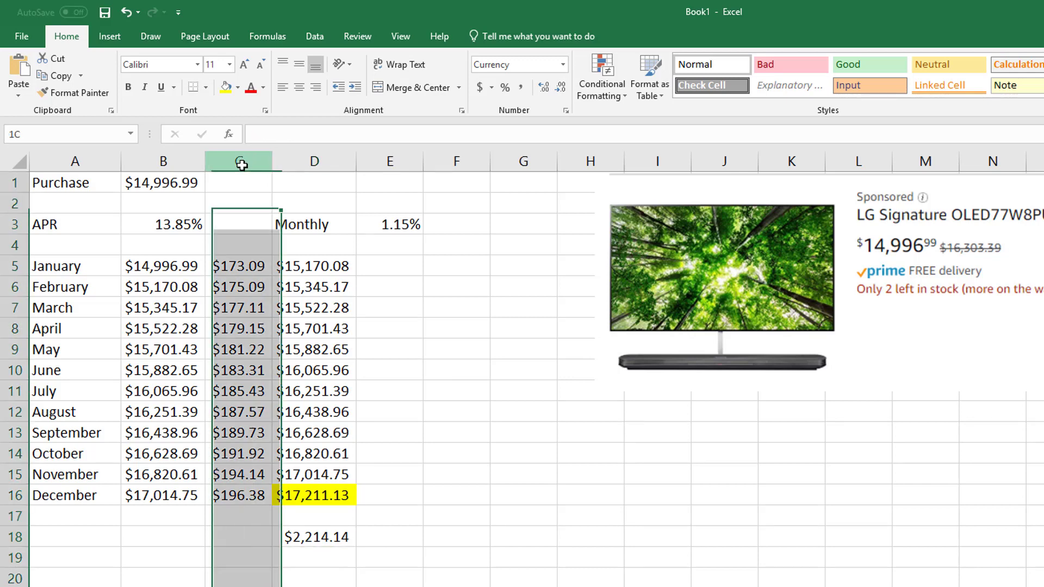
{"action": "right_click", "coordinate": [241, 161]}
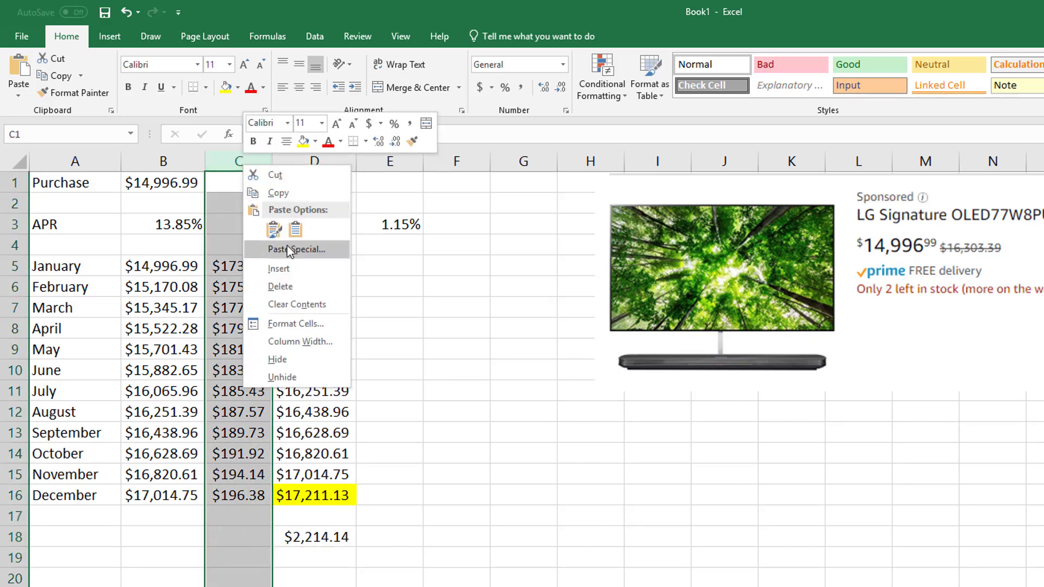
{"action": "left_click", "coordinate": [278, 268]}
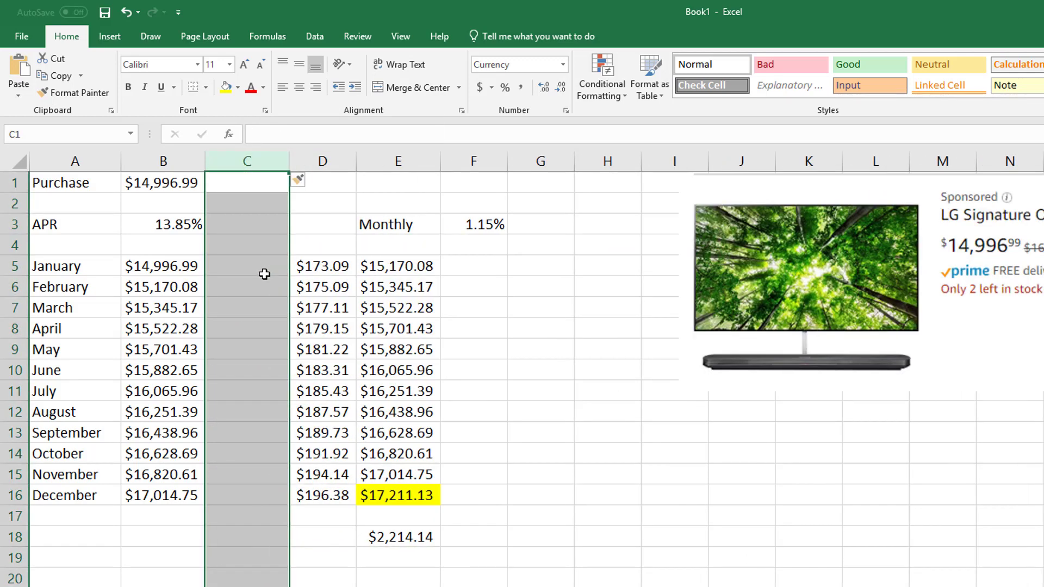
{"action": "left_click", "coordinate": [265, 272]}
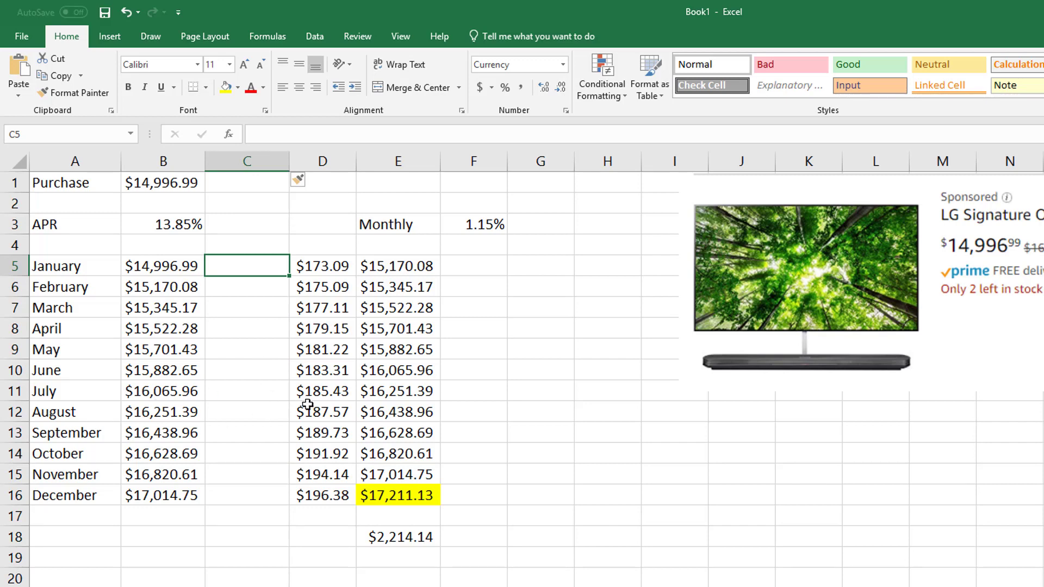
- Insert a second blank column at D, shifting interest to E and totals to F
{"action": "left_click", "coordinate": [322, 161]}
{"action": "right_click", "coordinate": [325, 161]}
{"action": "key", "text": "Escape"}
{"action": "key", "text": "ctrl+shift+equal"}
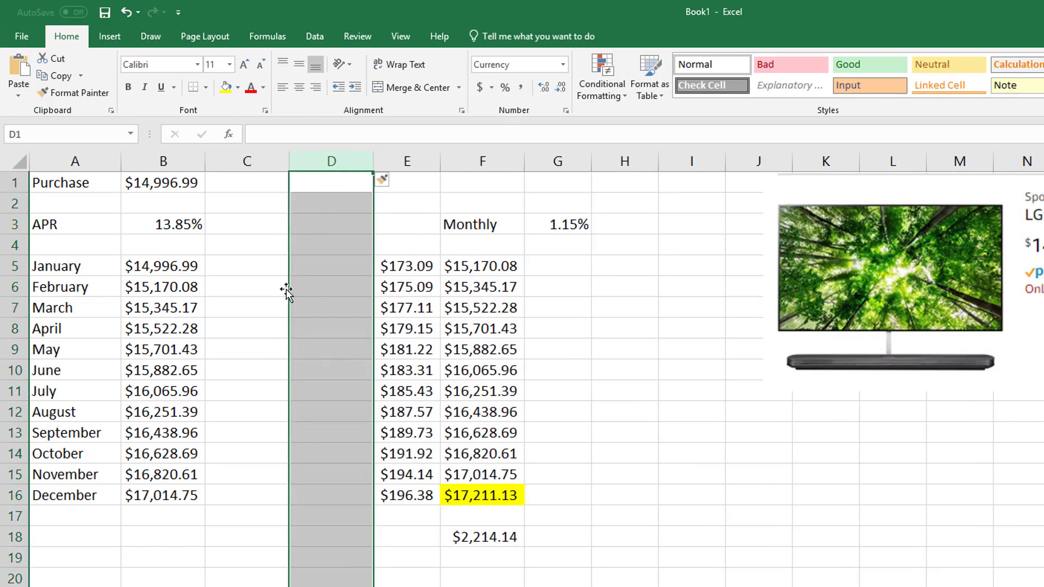
{"action": "left_click", "coordinate": [264, 271]}
{"action": "left_click", "coordinate": [159, 270]}
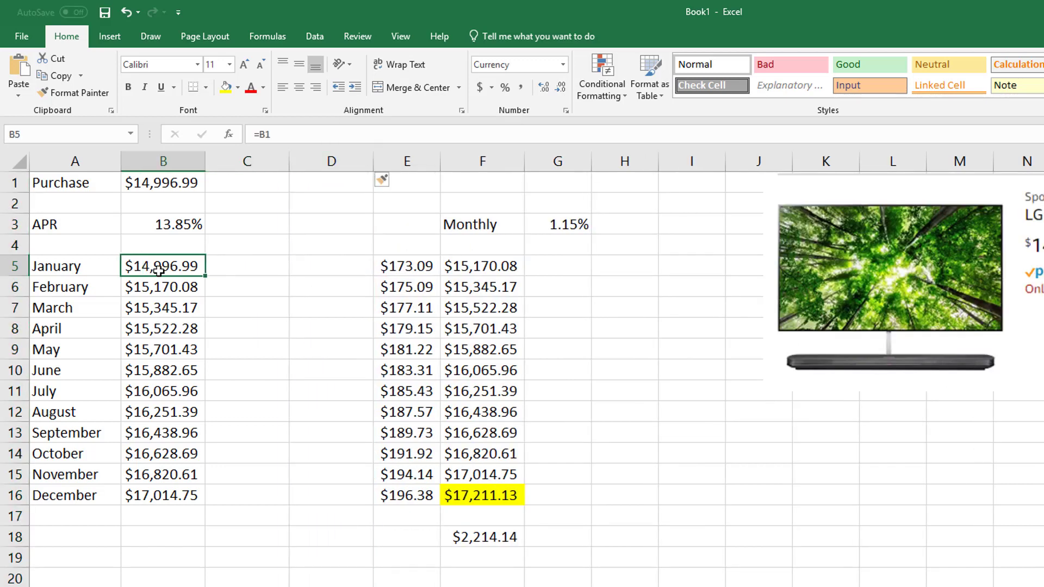
{"action": "left_click", "coordinate": [231, 271]}
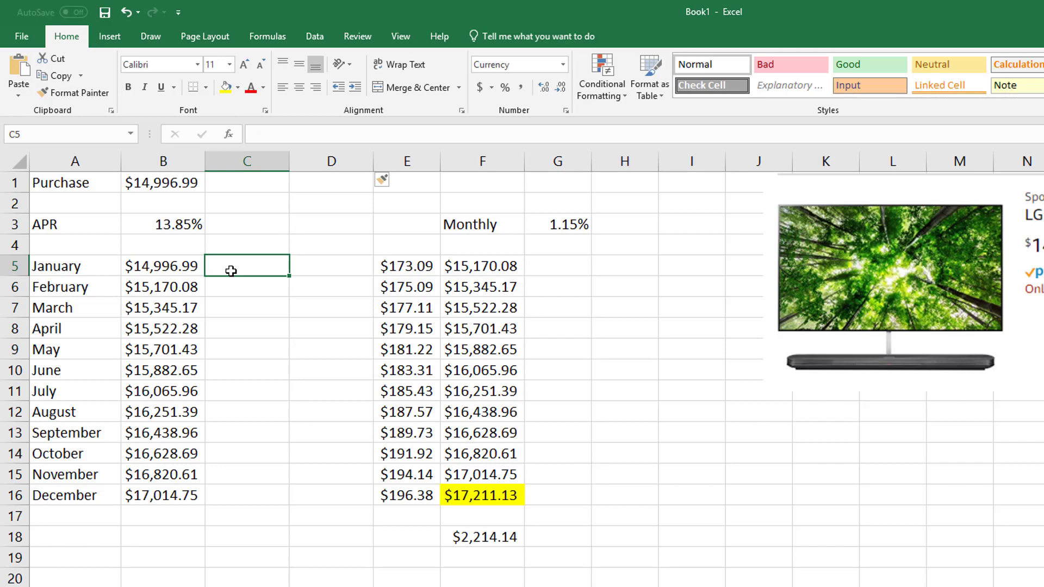
- Enter the 10% payment formula =B5*10% in C5, giving $1,499.70
{"action": "type", "text": "="}
{"action": "left_click", "coordinate": [175, 265]}
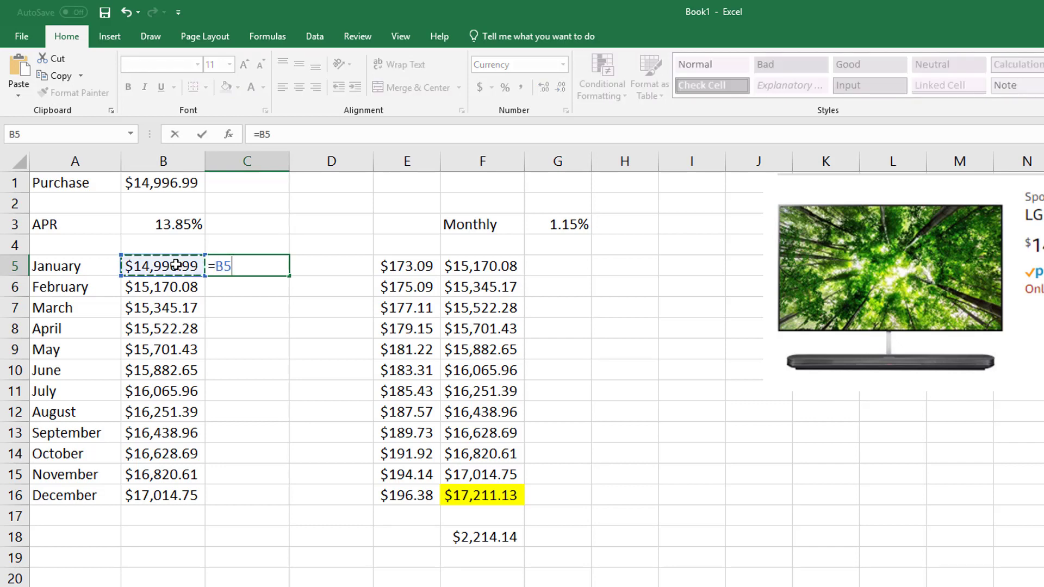
{"action": "type", "text": "*10%"}
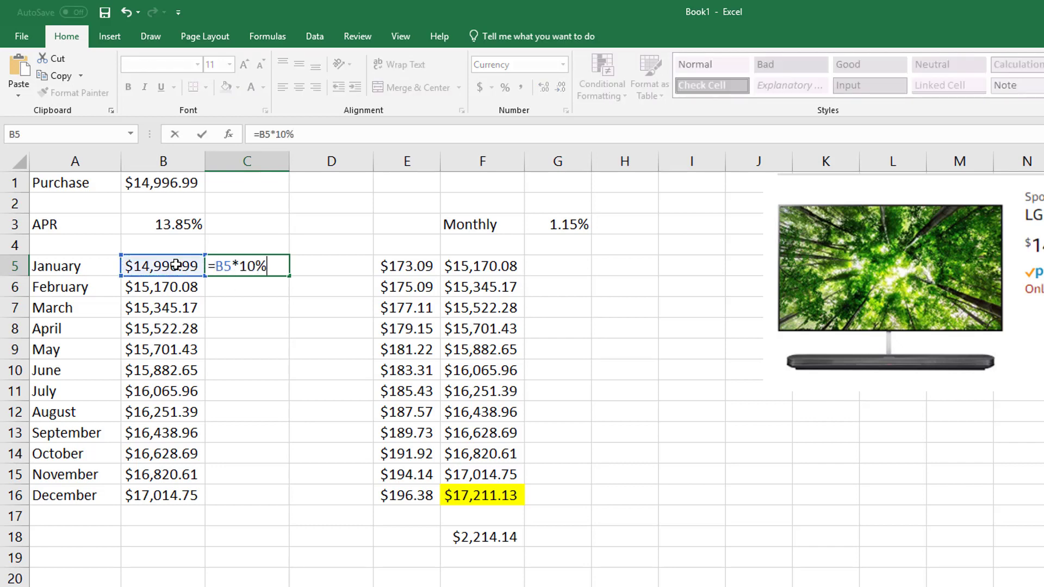
{"action": "key", "text": "Return"}
{"action": "left_click", "coordinate": [218, 265]}
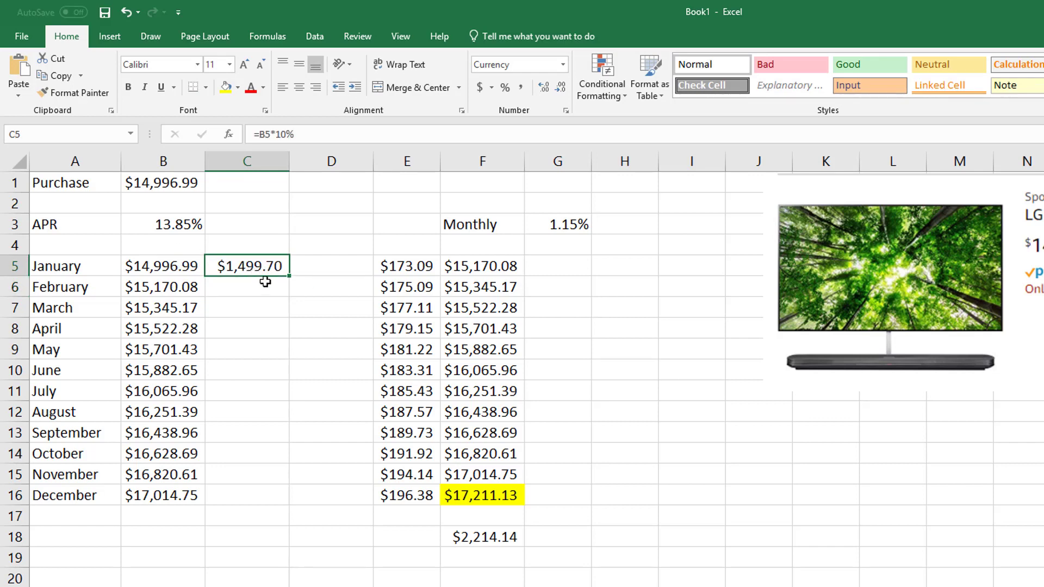
- Compute the remaining balance in D5 with =B5-C5, showing $13,497.29
{"action": "left_click", "coordinate": [324, 267]}
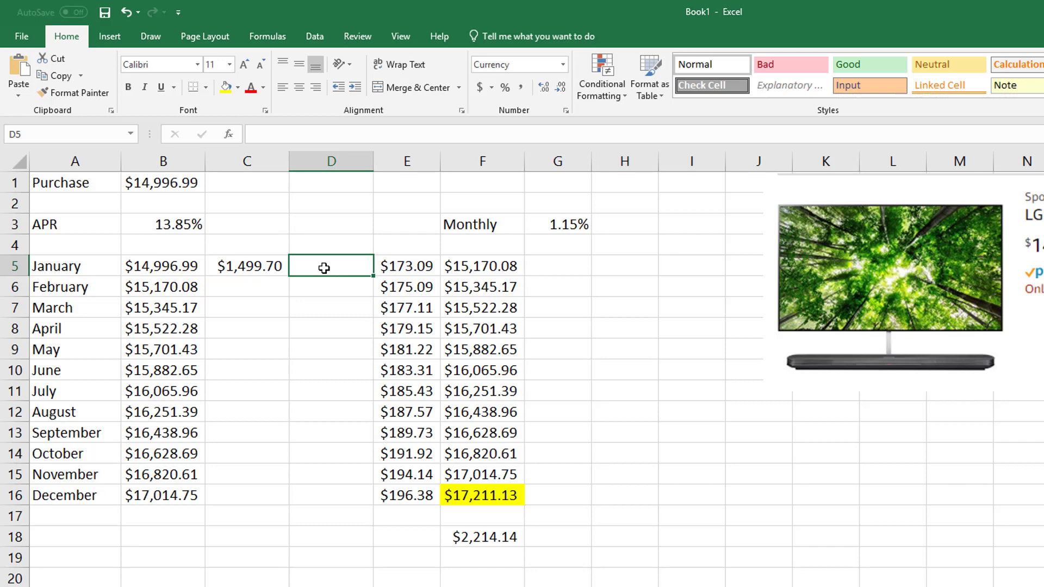
{"action": "type", "text": "="}
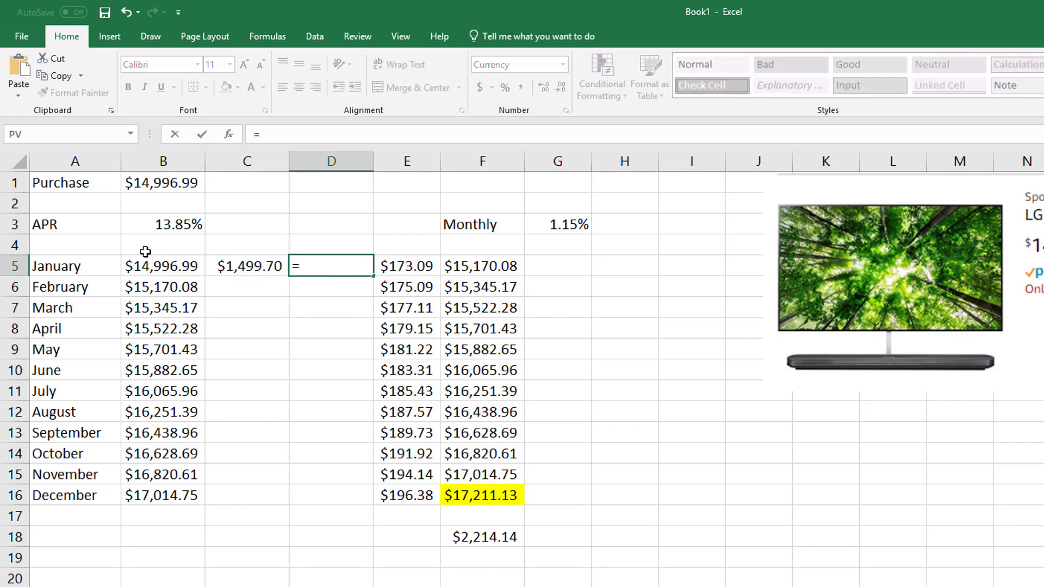
{"action": "left_click", "coordinate": [160, 268]}
{"action": "type", "text": "-"}
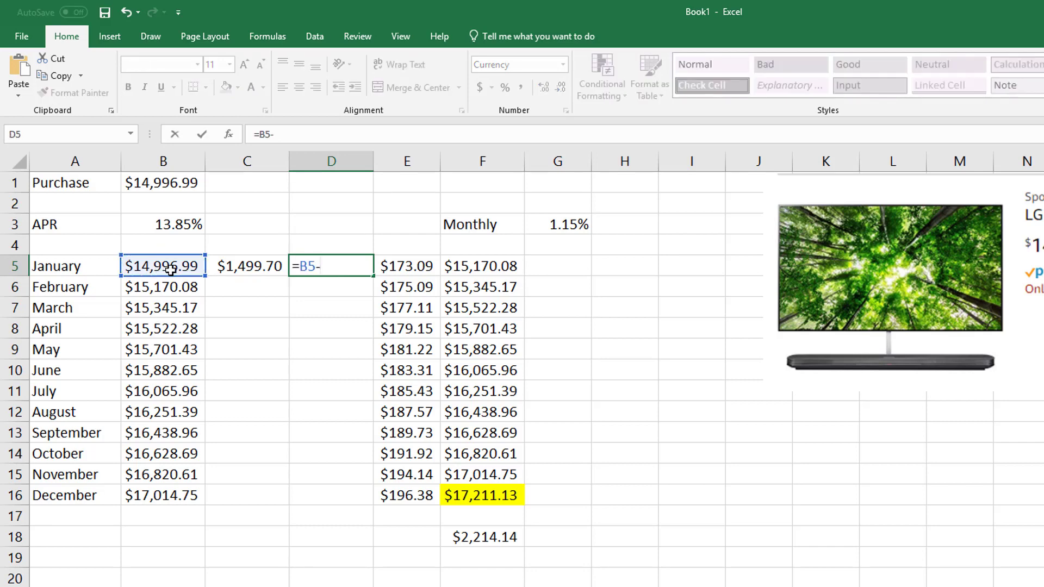
{"action": "left_click", "coordinate": [266, 264]}
{"action": "key", "text": "Return"}
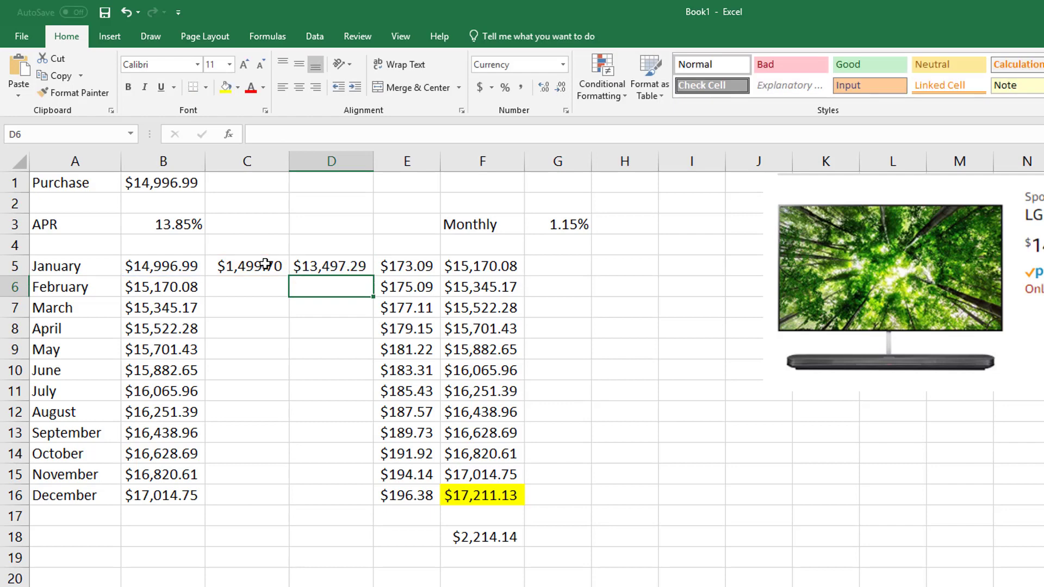
{"action": "left_click", "coordinate": [317, 269]}
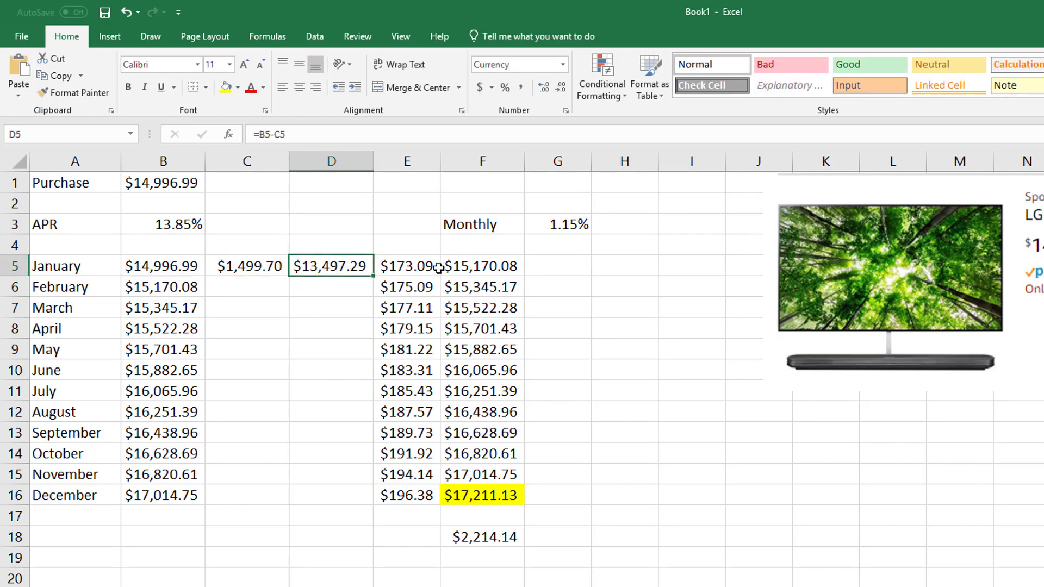
- Change E5's interest formula to use the reduced balance D5 instead of B5
{"action": "left_click", "coordinate": [409, 266]}
{"action": "double_click", "coordinate": [409, 266]}
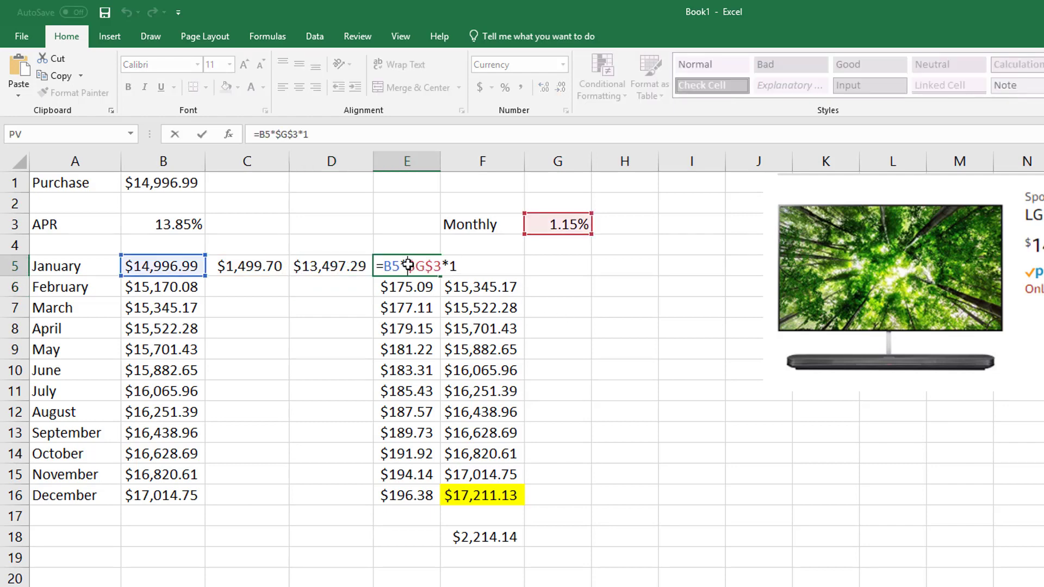
{"action": "left_click", "coordinate": [400, 268]}
{"action": "double_click", "coordinate": [390, 266]}
{"action": "left_click", "coordinate": [332, 265]}
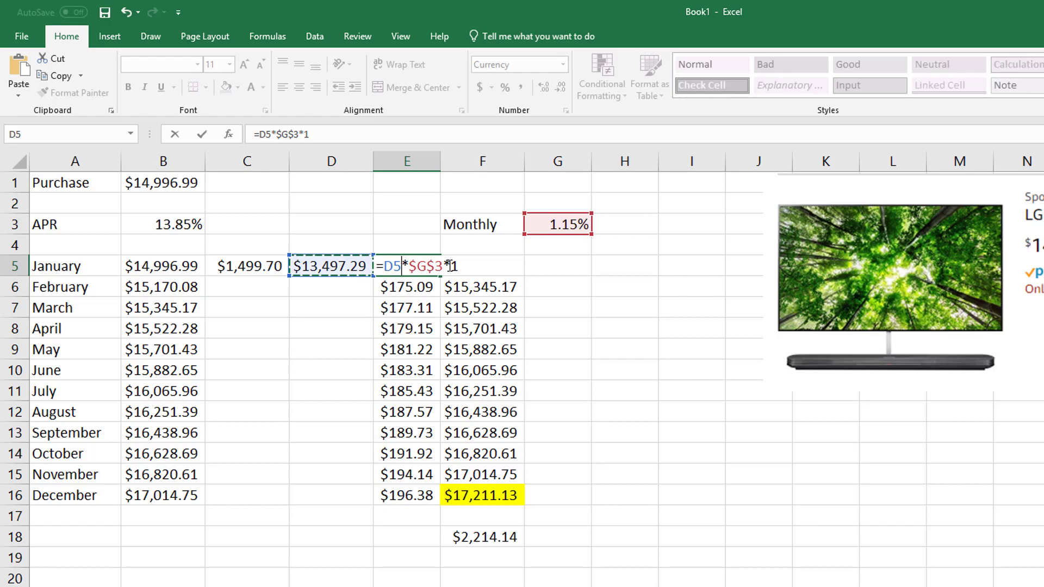
{"action": "key", "text": "Return"}
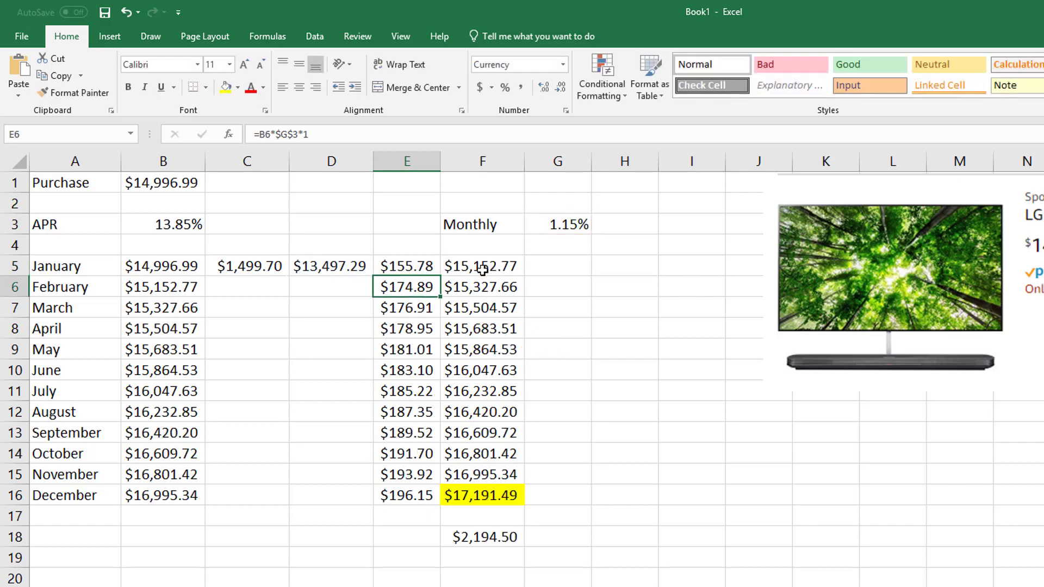
- Rewrite F5 as =D5+E5, giving a January ending balance of $13,653.07
{"action": "left_click", "coordinate": [485, 266]}
{"action": "double_click", "coordinate": [485, 265]}
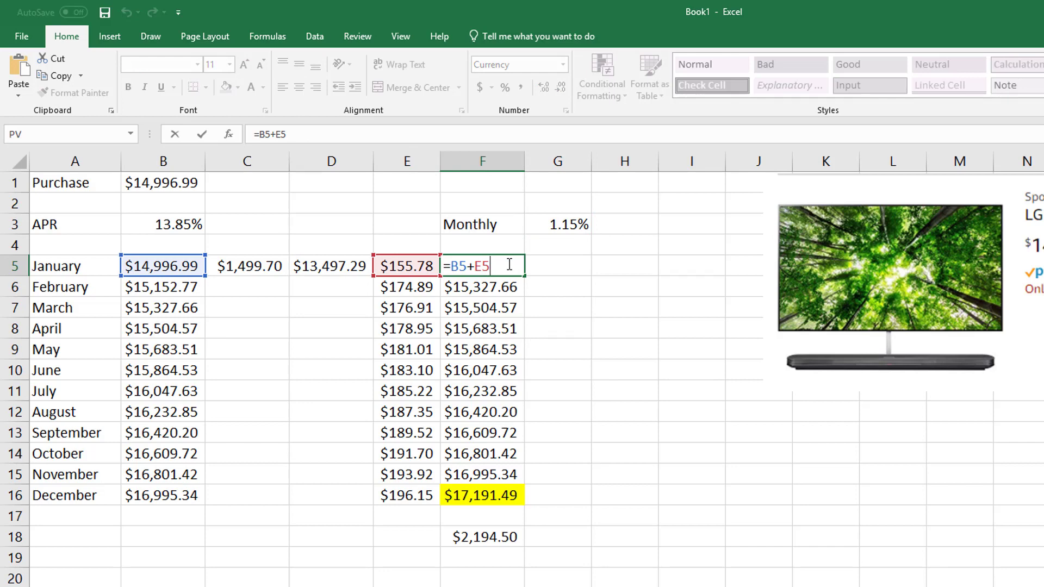
{"action": "key", "text": "BackSpace"}
{"action": "key", "text": "BackSpace"}
{"action": "key", "text": "BackSpace"}
{"action": "key", "text": "BackSpace"}
{"action": "key", "text": "BackSpace"}
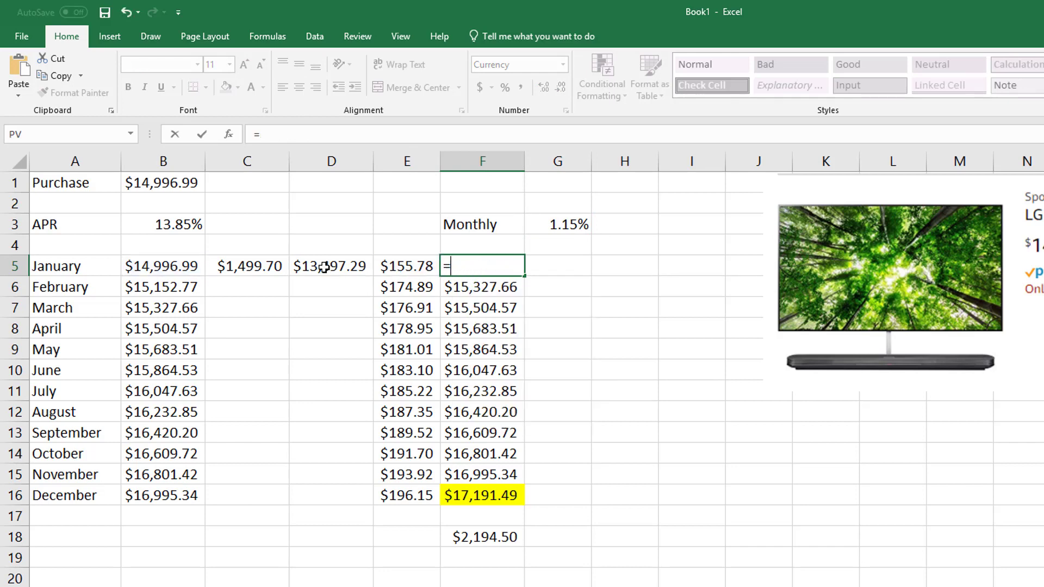
{"action": "left_click", "coordinate": [321, 268]}
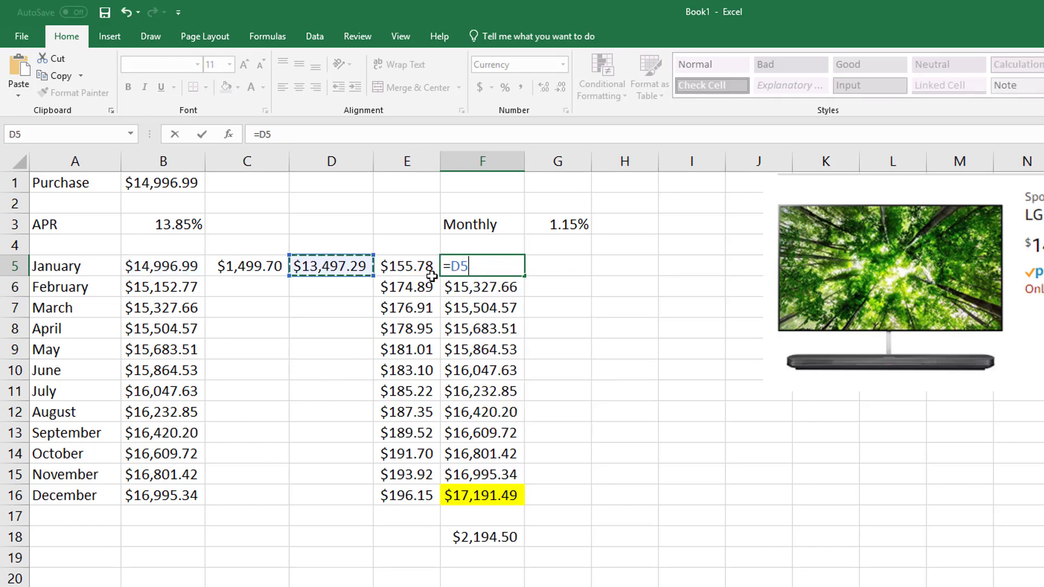
{"action": "type", "text": "+"}
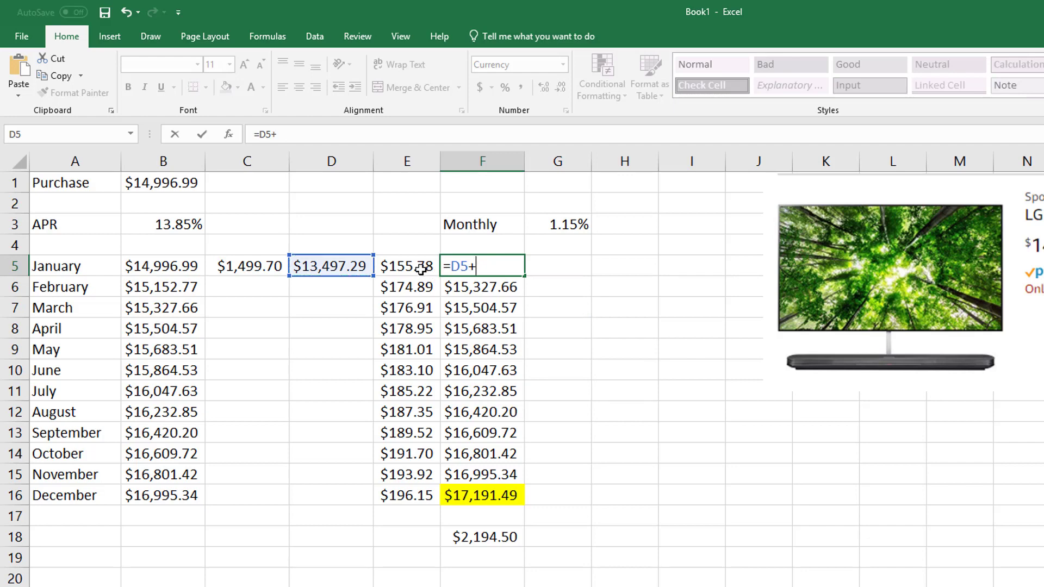
{"action": "left_click", "coordinate": [423, 269]}
{"action": "key", "text": "Return"}
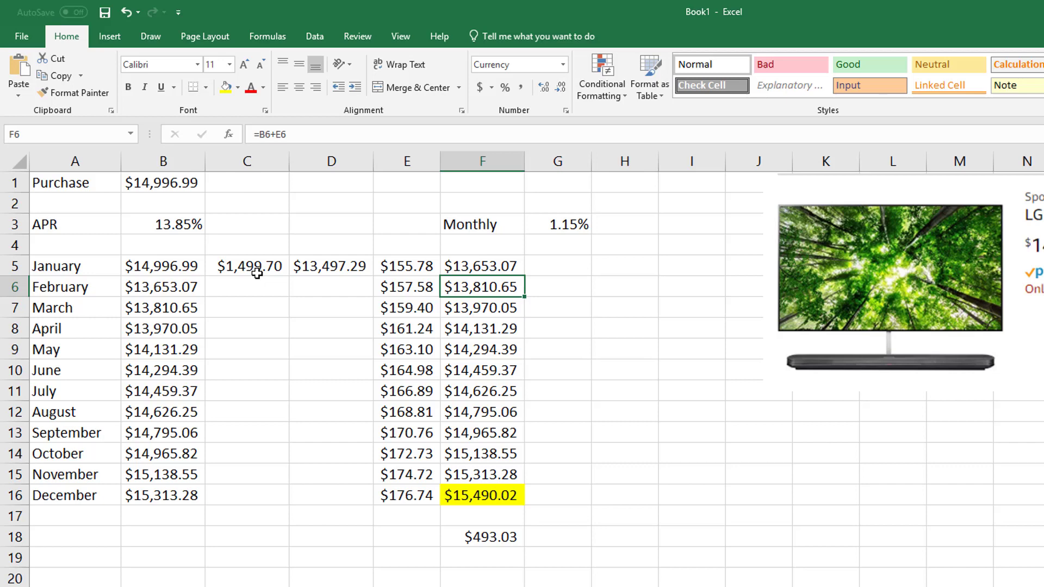
- Copy the 10% payment formula from C5 down to C16 and confirm B8 links to the prior month's balance
{"action": "left_click", "coordinate": [277, 274]}
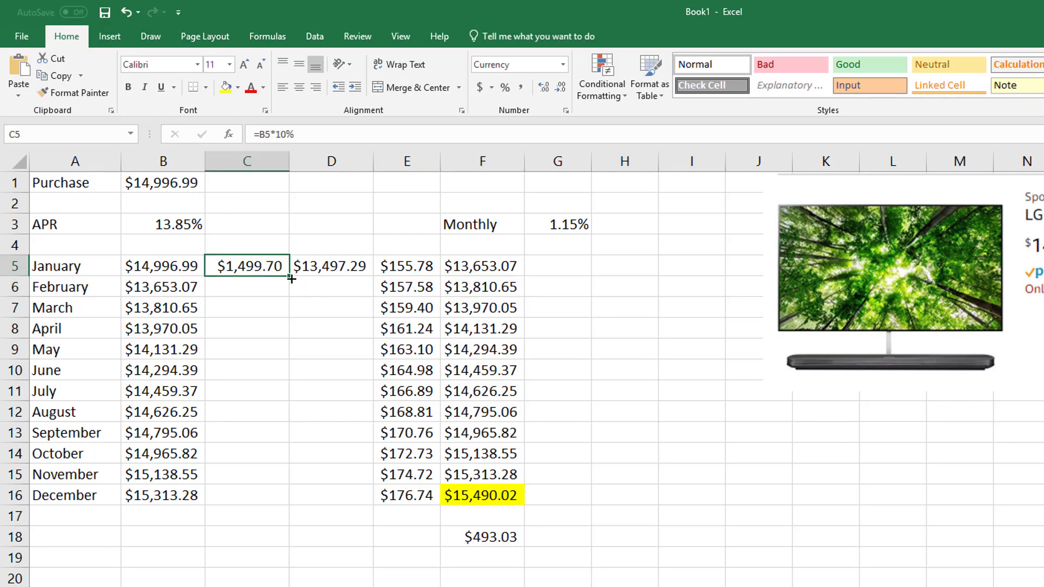
{"action": "left_click_drag", "start_coordinate": [290, 276], "coordinate": [275, 503]}
{"action": "double_click", "coordinate": [260, 288]}
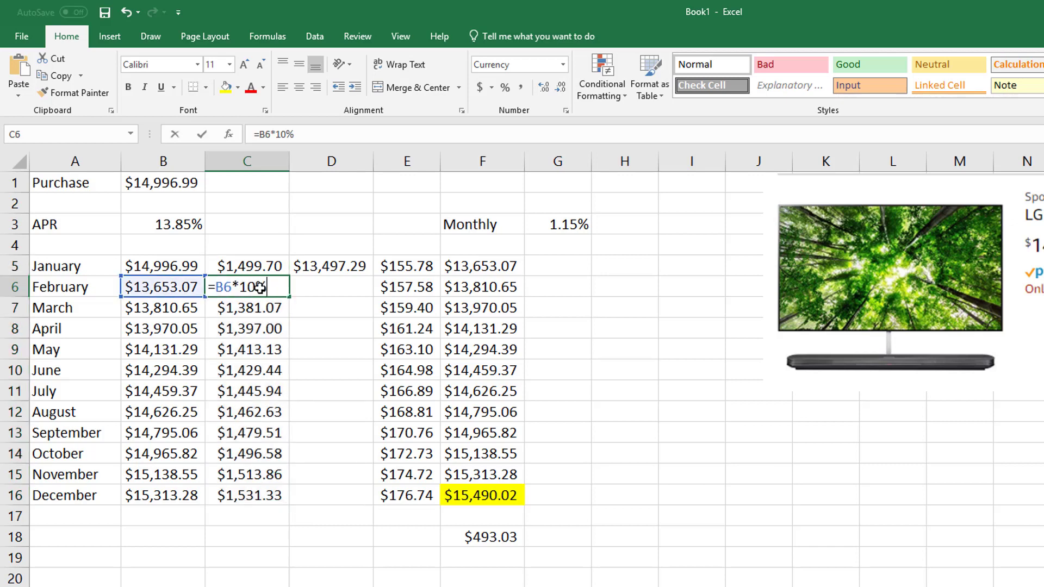
{"action": "key", "text": "Escape"}
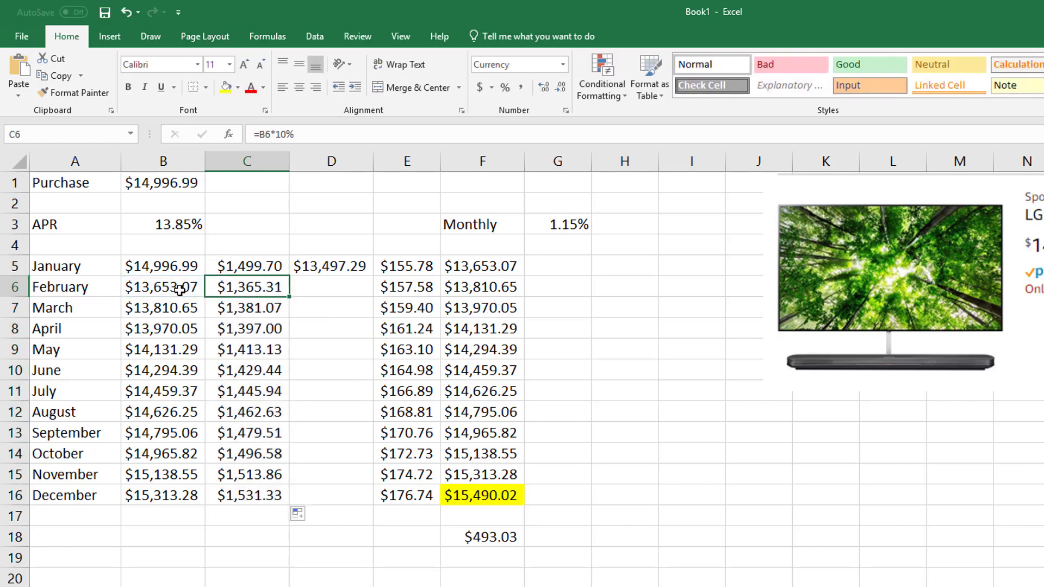
{"action": "left_click", "coordinate": [175, 309]}
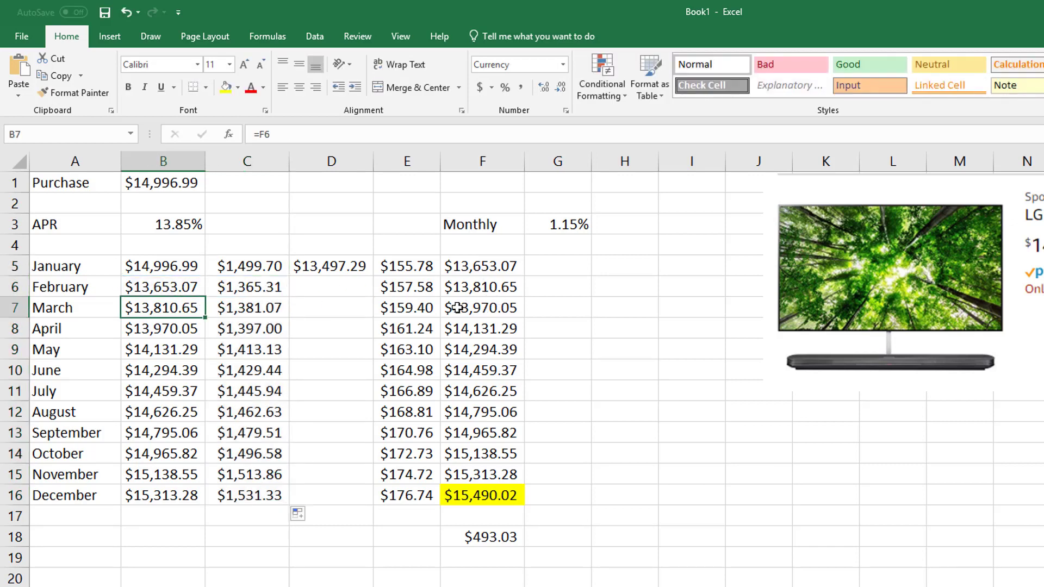
{"action": "left_click", "coordinate": [169, 329]}
{"action": "type", "text": "="}
{"action": "left_click", "coordinate": [482, 308]}
{"action": "key", "text": "ctrl+Return"}
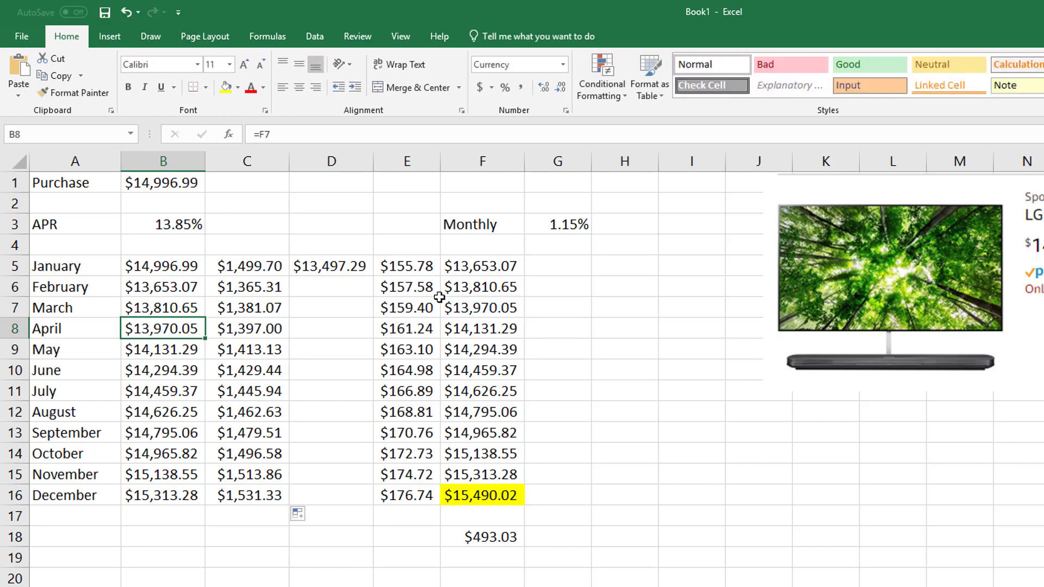
- Fill the D5 remaining balance and E5:F5 interest and balance formulas down to row 16
{"action": "left_click", "coordinate": [337, 268]}
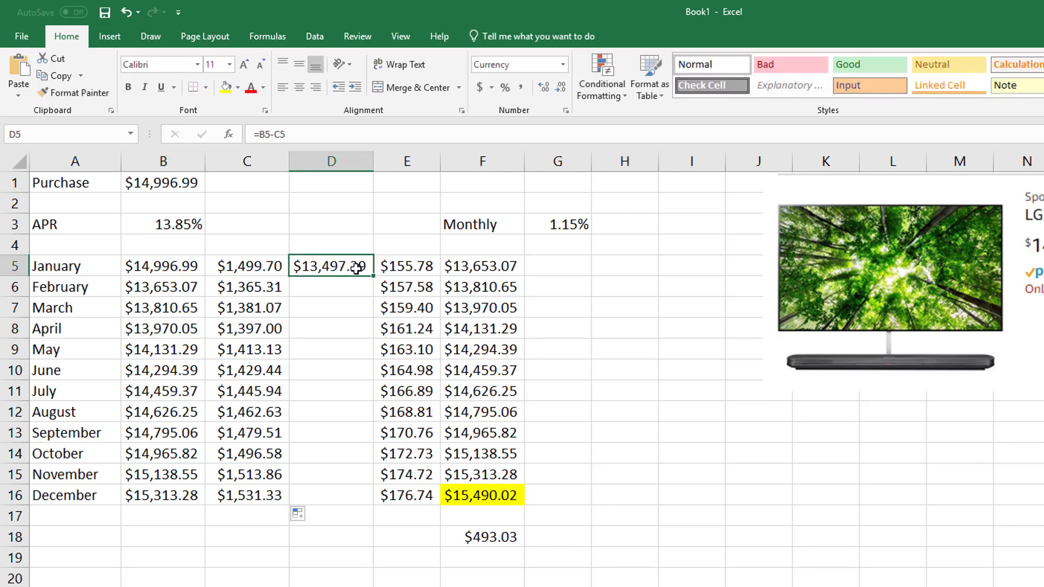
{"action": "double_click", "coordinate": [356, 268]}
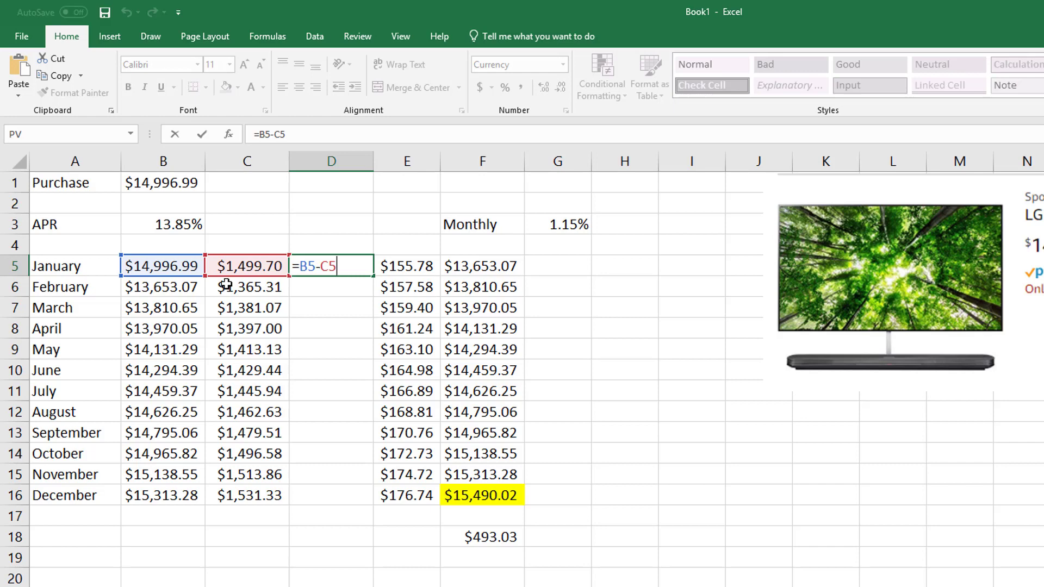
{"action": "key", "text": "ctrl+Return"}
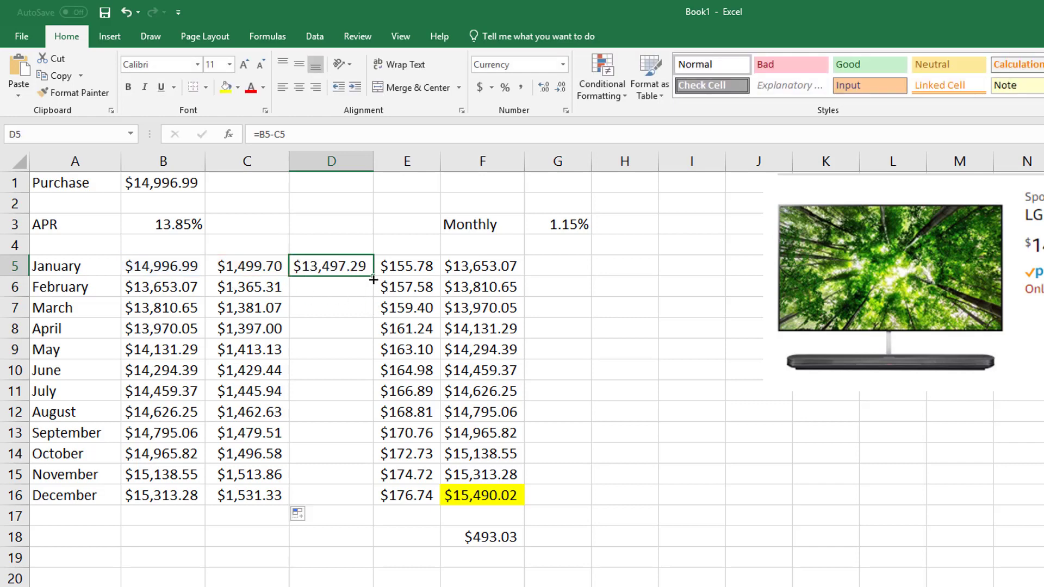
{"action": "left_click_drag", "start_coordinate": [374, 279], "coordinate": [356, 501]}
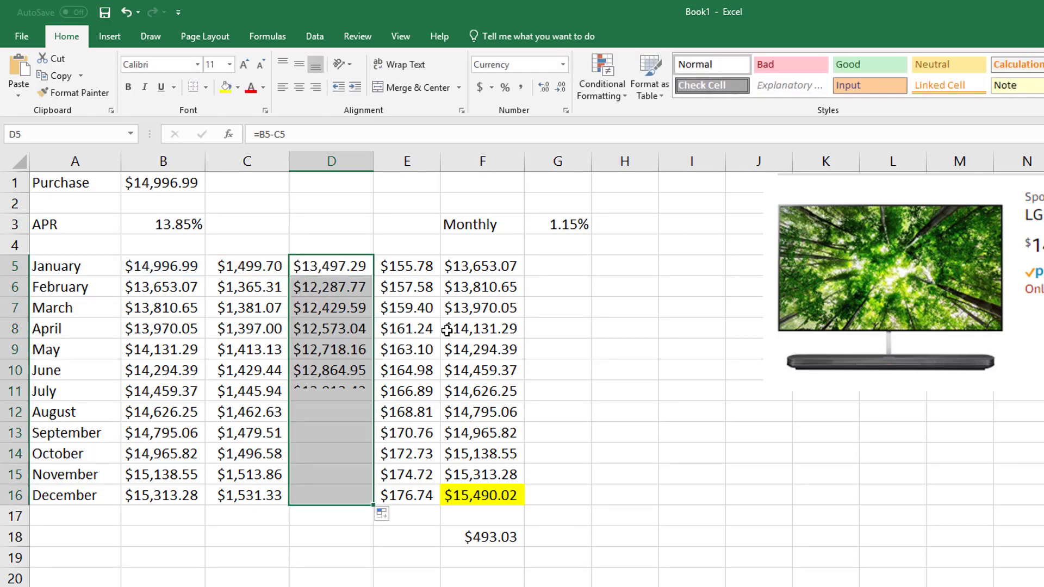
{"action": "left_click", "coordinate": [414, 269]}
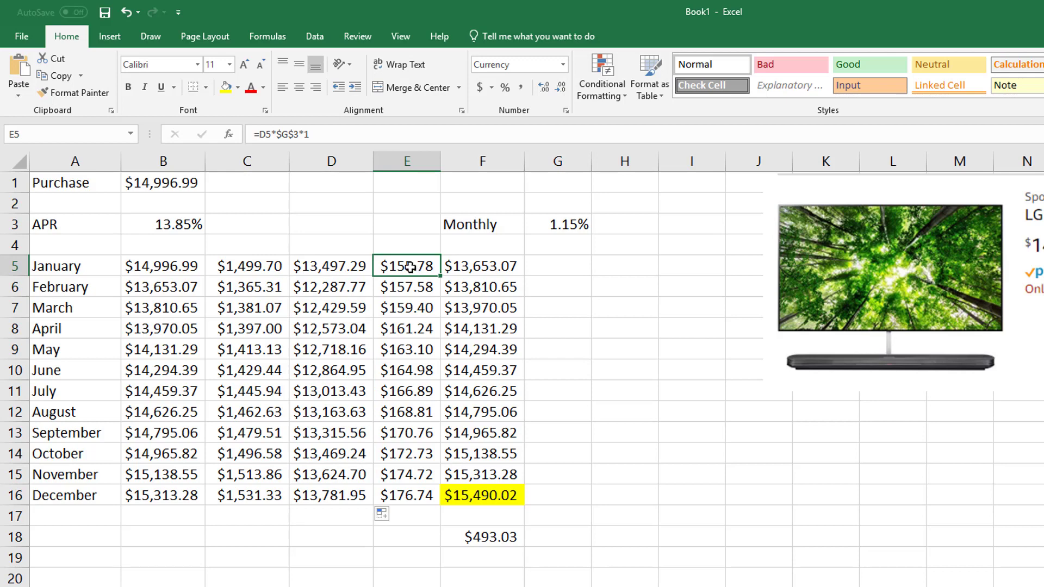
{"action": "left_click_drag", "start_coordinate": [438, 267], "coordinate": [523, 500]}
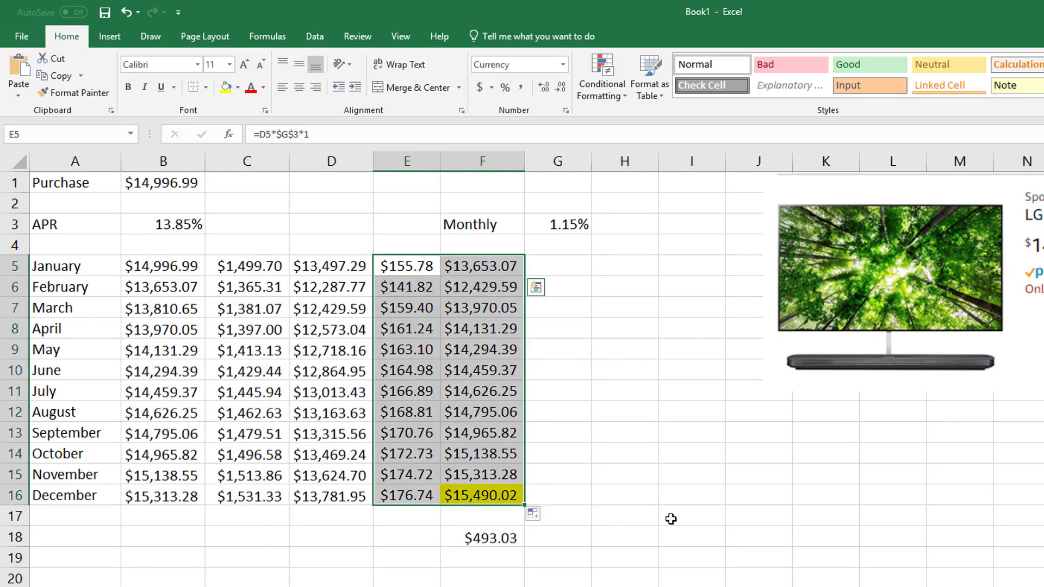
- Autofit column F so F18 displays ($10,136.06) instead of hash marks
{"action": "left_click", "coordinate": [413, 266]}
{"action": "left_click", "coordinate": [489, 536]}
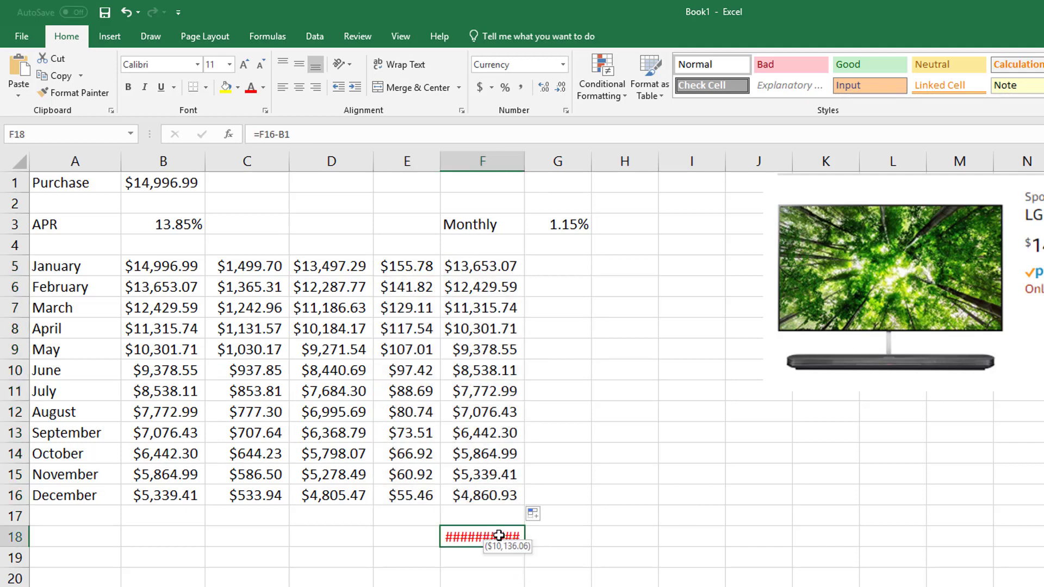
{"action": "double_click", "coordinate": [527, 162]}
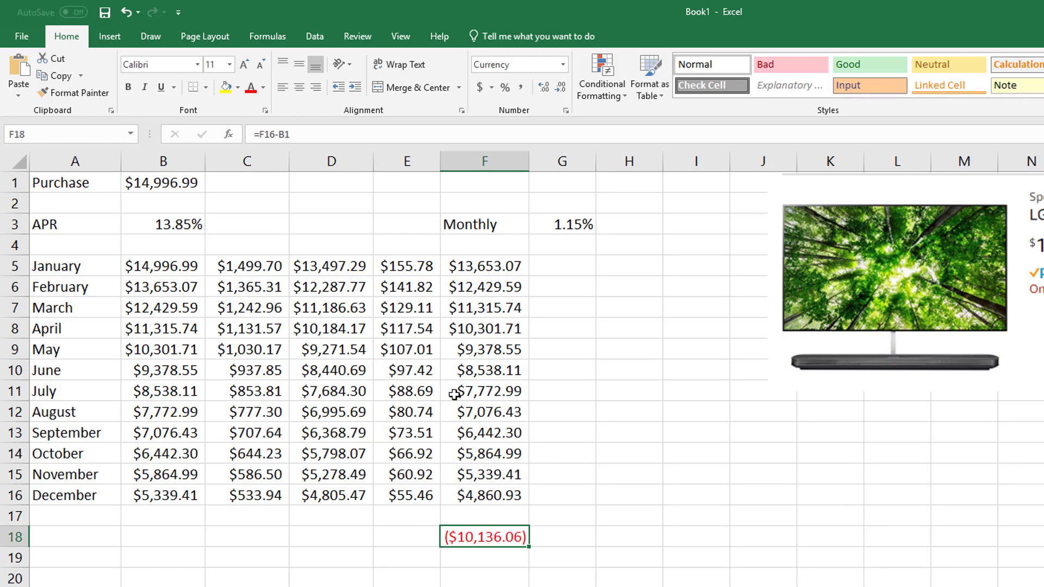
- Review the C5 and F5 formulas and the monthly balances down column F to December
{"action": "left_click", "coordinate": [485, 269]}
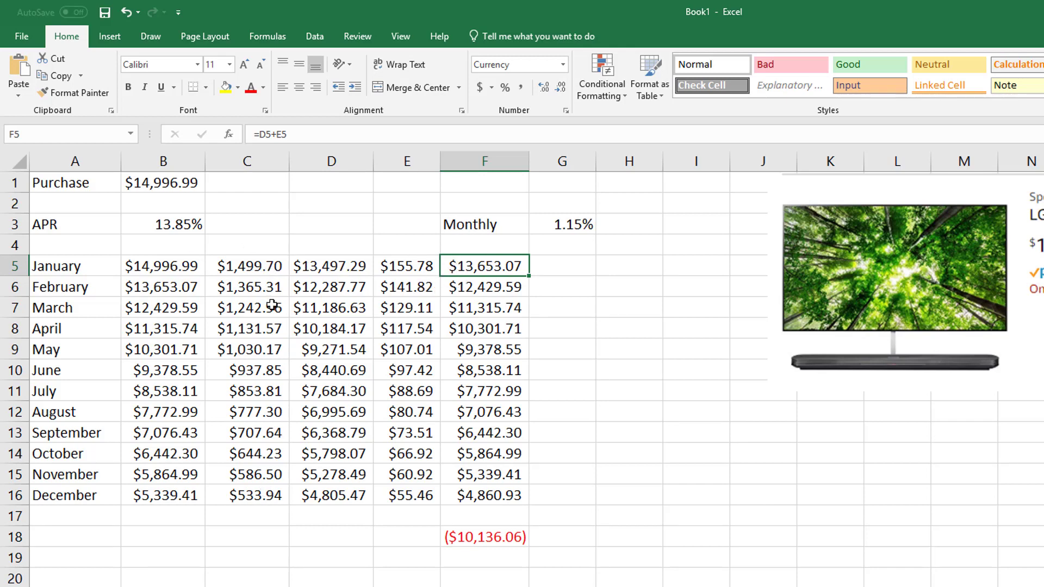
{"action": "left_click", "coordinate": [239, 272]}
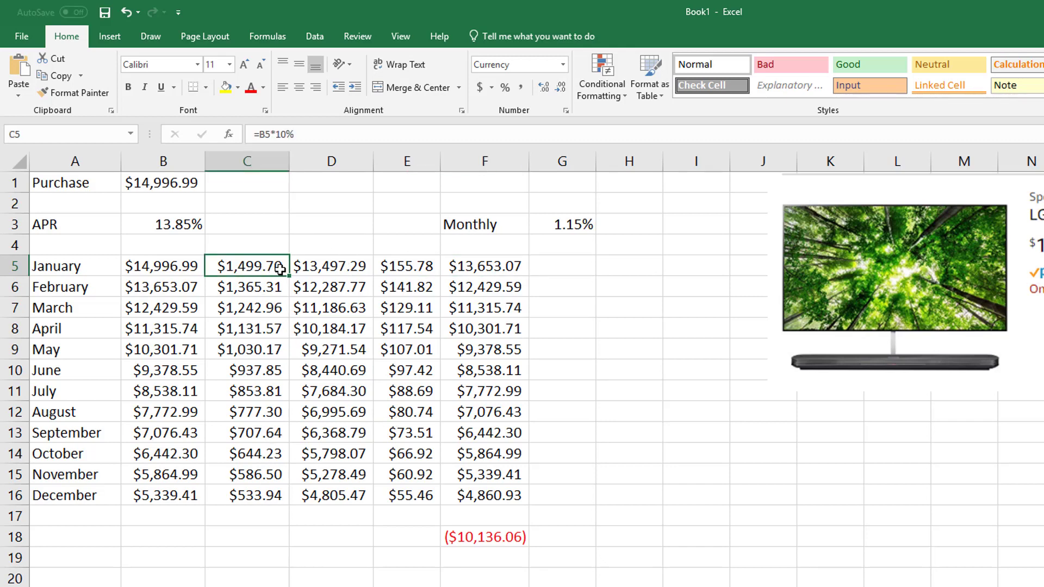
{"action": "double_click", "coordinate": [477, 267]}
{"action": "key", "text": "Escape"}
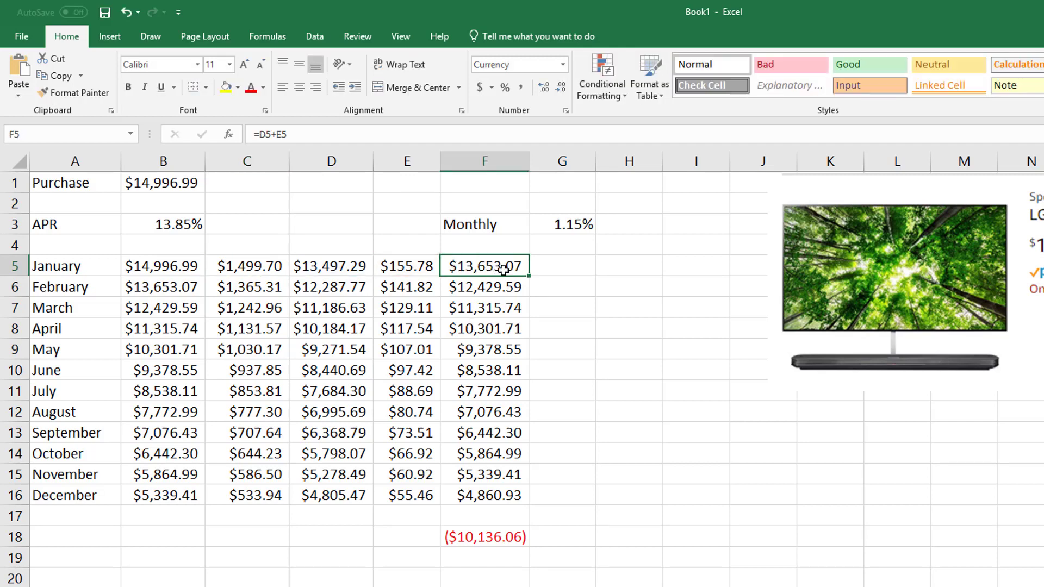
{"action": "left_click", "coordinate": [161, 285]}
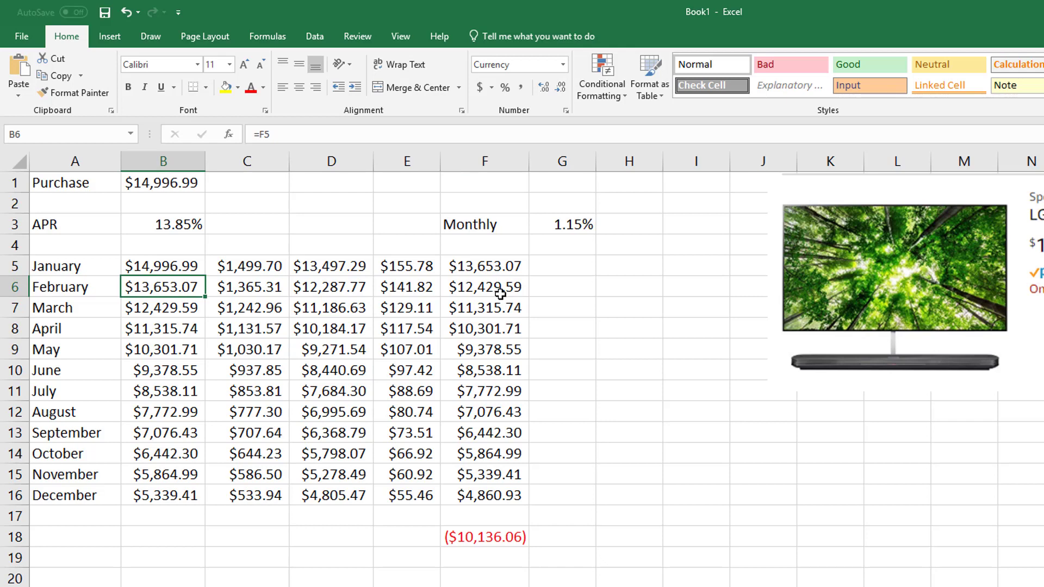
{"action": "left_click", "coordinate": [479, 288]}
{"action": "left_click", "coordinate": [474, 309]}
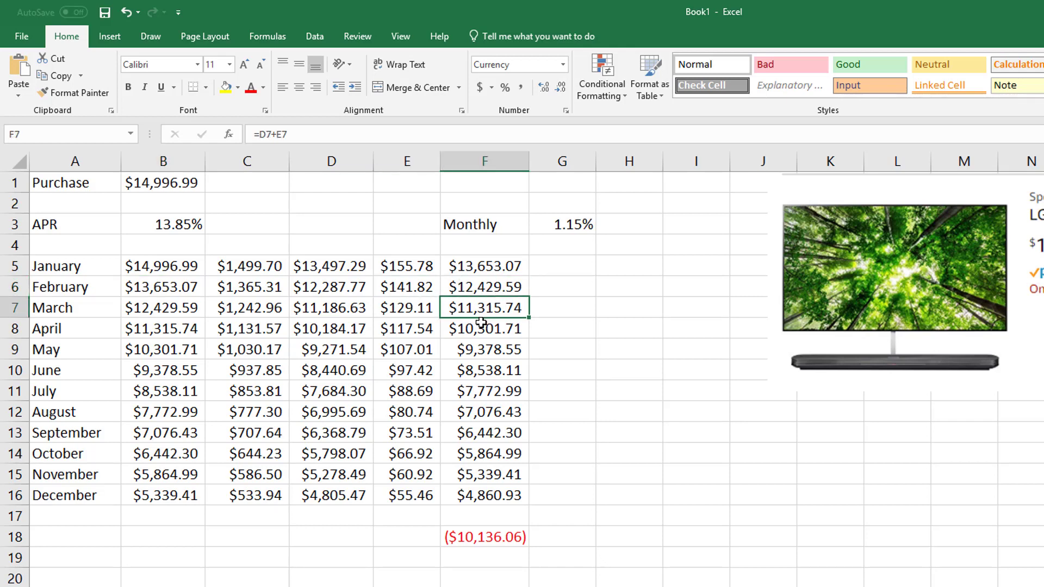
{"action": "left_click", "coordinate": [478, 329]}
{"action": "left_click", "coordinate": [481, 349]}
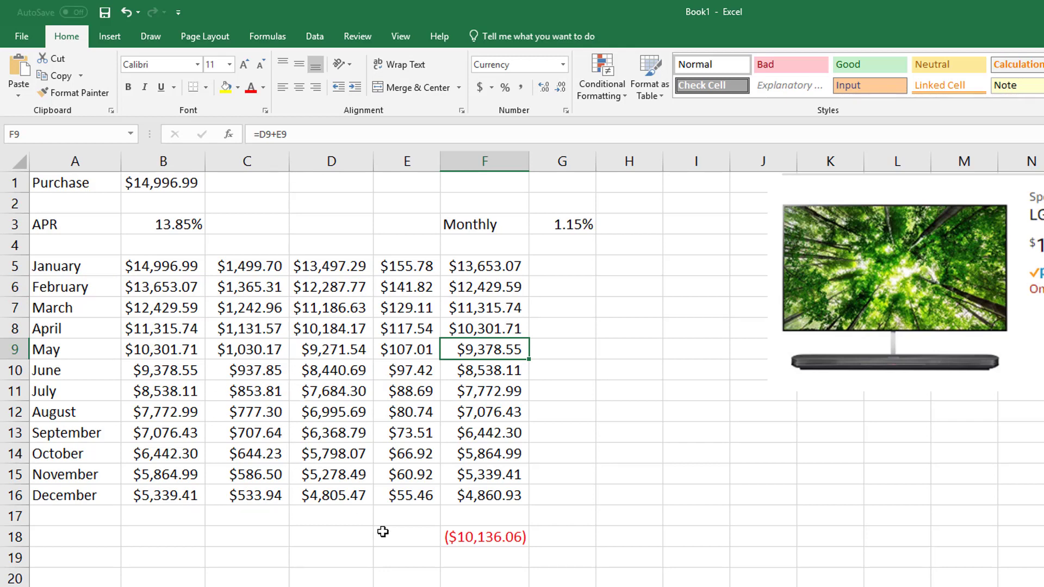
{"action": "left_click", "coordinate": [495, 495]}
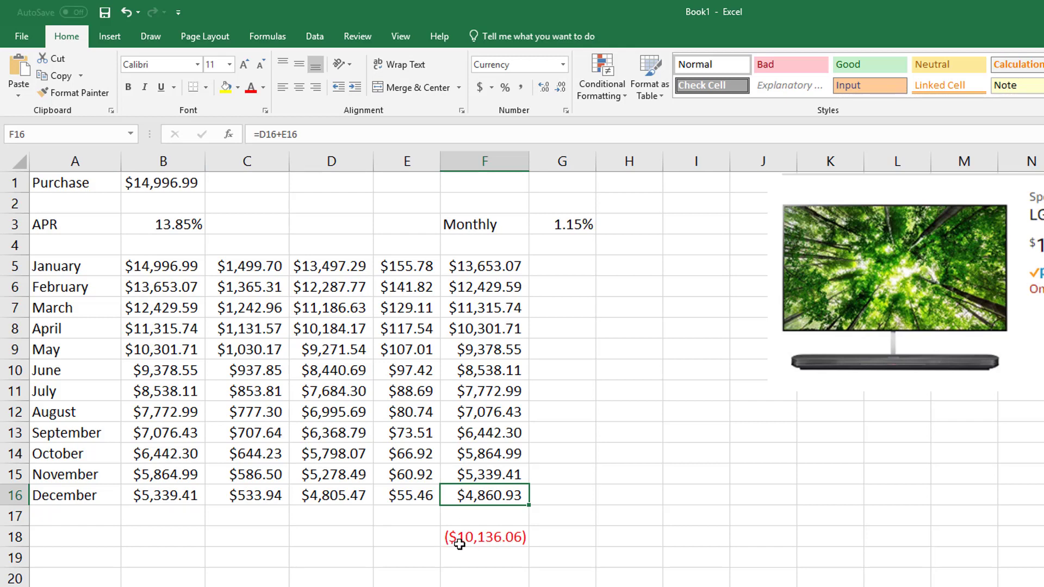
- Inspect the F18 difference formula =F16-B1, leaving it unchanged
{"action": "double_click", "coordinate": [483, 541]}
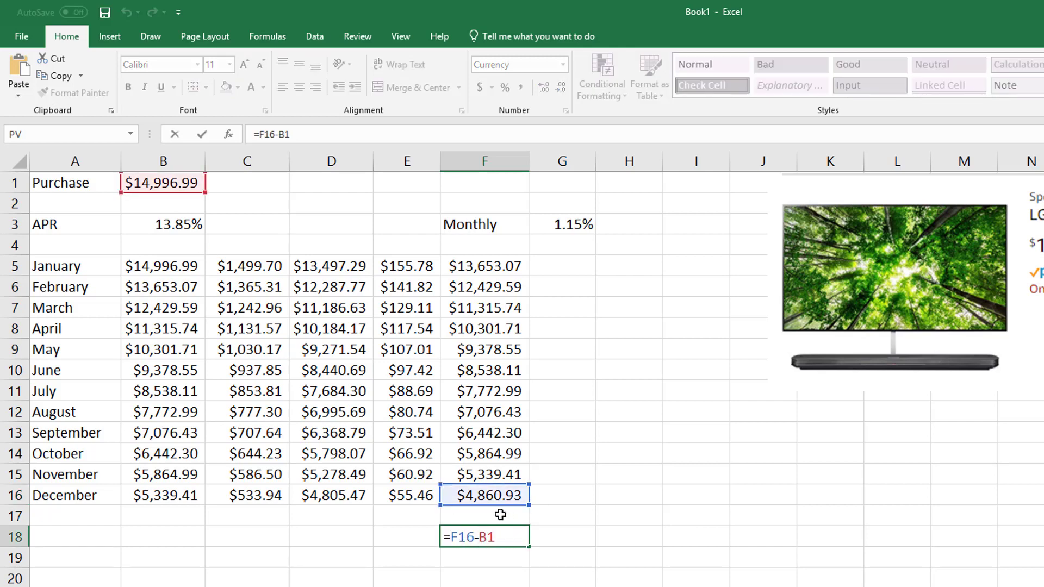
{"action": "key", "text": "ctrl+Return"}
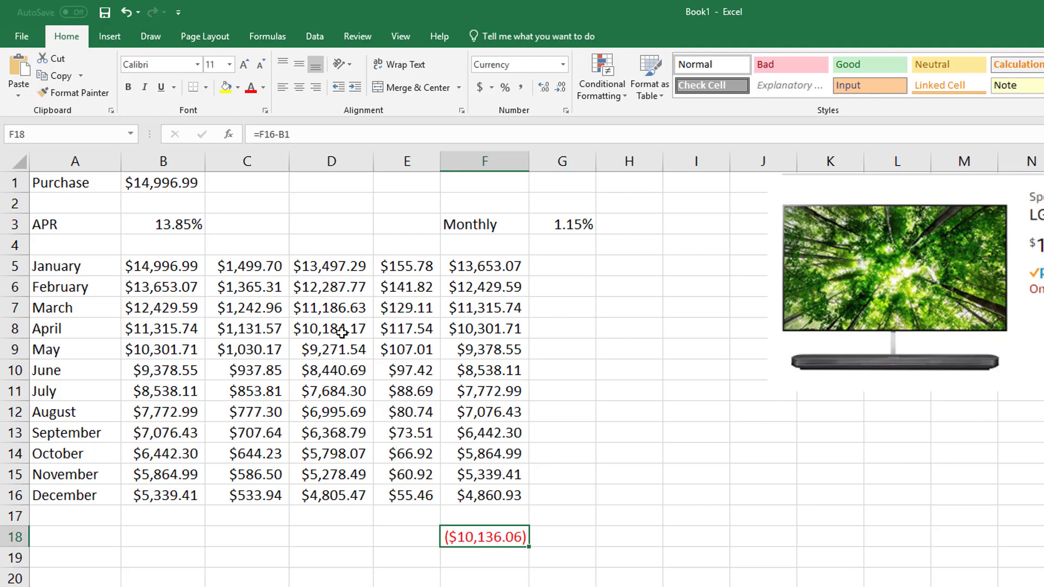
{"action": "left_click", "coordinate": [245, 266]}
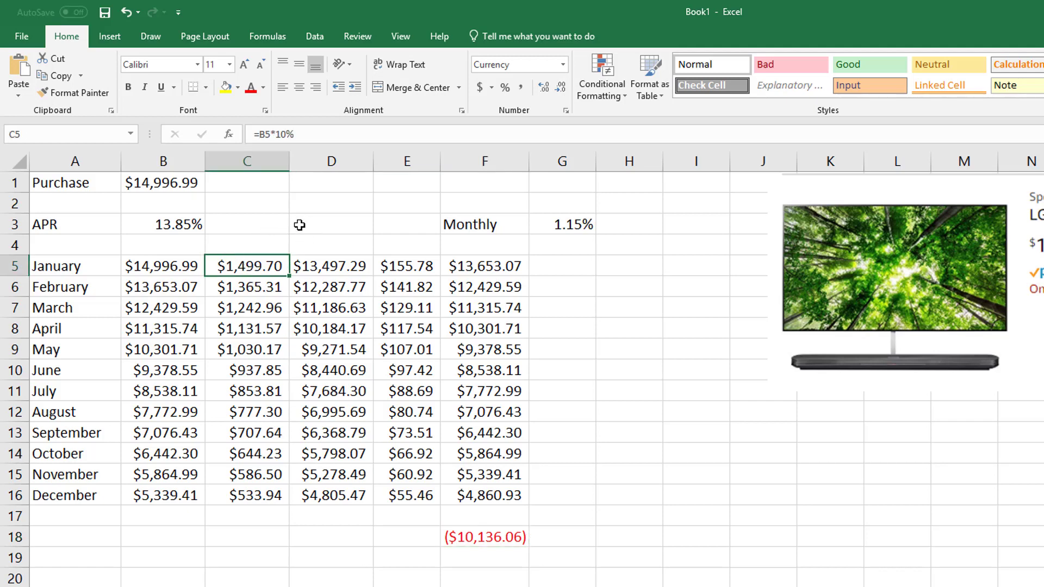
- Add a '% pay' label in D2 with 10% entered in E2
{"action": "left_click", "coordinate": [314, 201]}
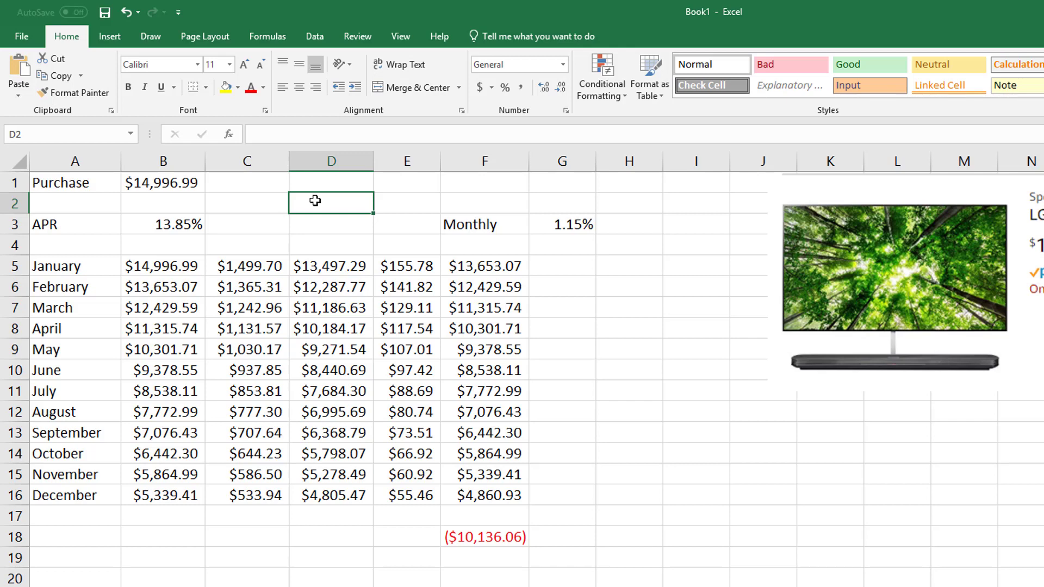
{"action": "type", "text": "% pay"}
{"action": "key", "text": "Tab"}
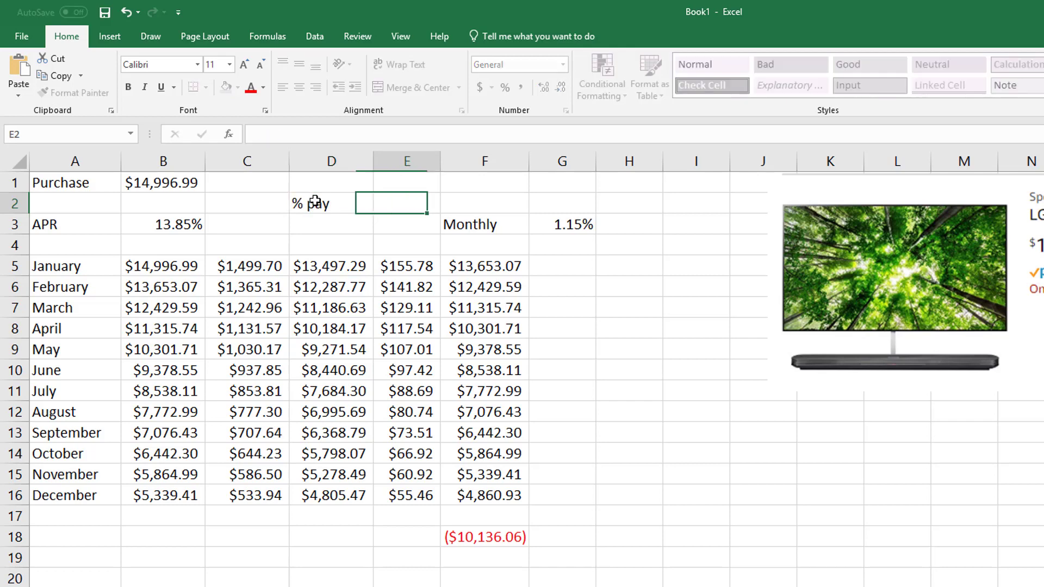
{"action": "type", "text": "10"}
{"action": "key", "text": "Return"}
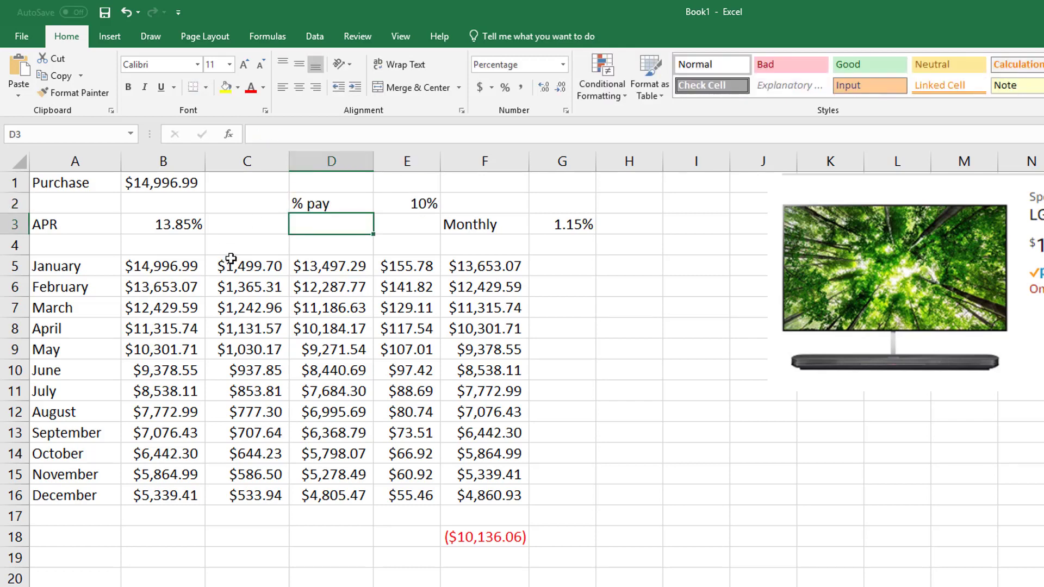
- Change C5 to =B5*$E$2 and copy it down through C16
{"action": "left_click", "coordinate": [229, 262]}
{"action": "left_click", "coordinate": [292, 141]}
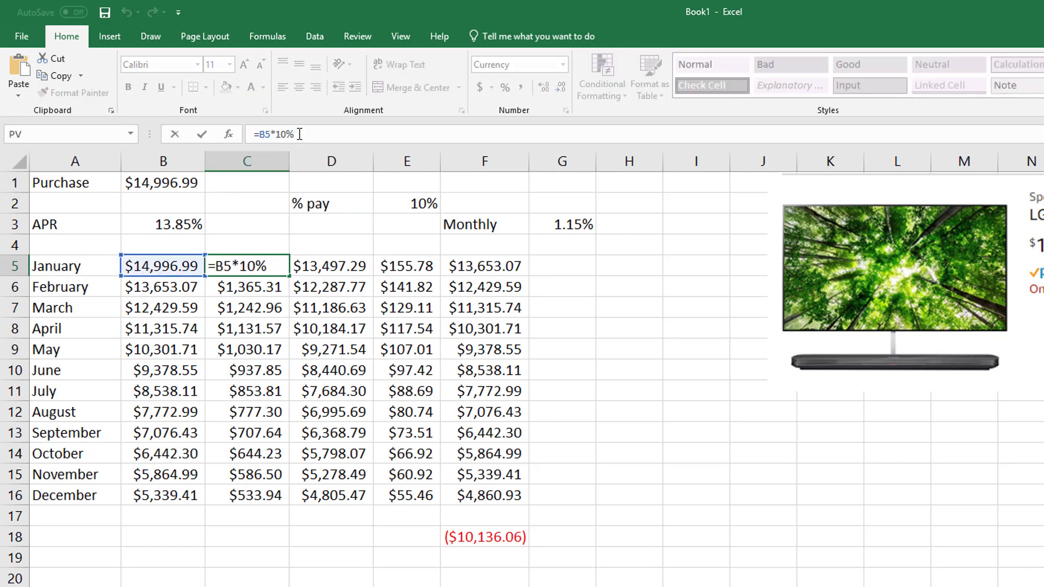
{"action": "key", "text": "BackSpace"}
{"action": "key", "text": "BackSpace"}
{"action": "left_click", "coordinate": [410, 203]}
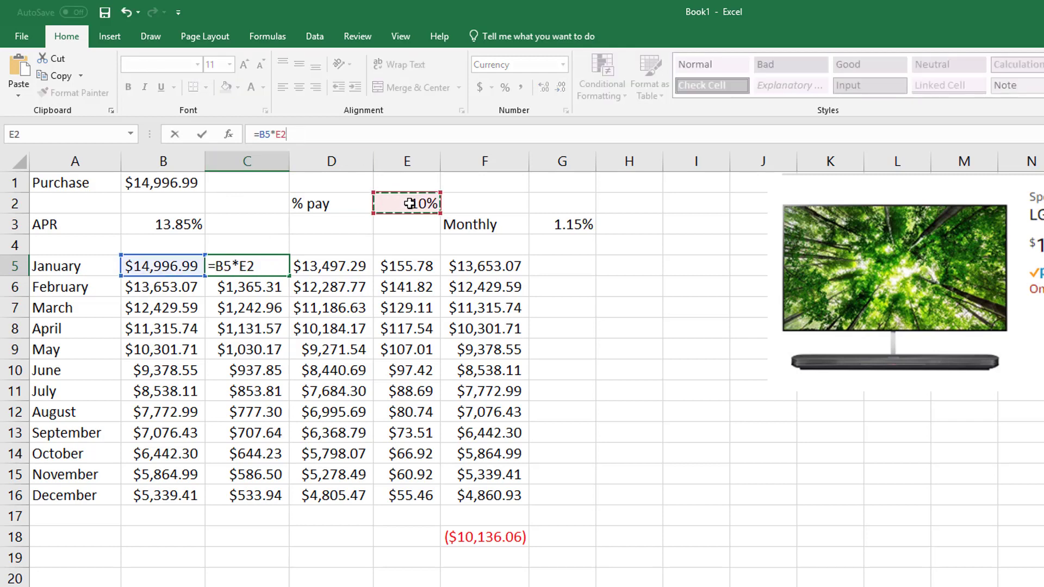
{"action": "key", "text": "F4"}
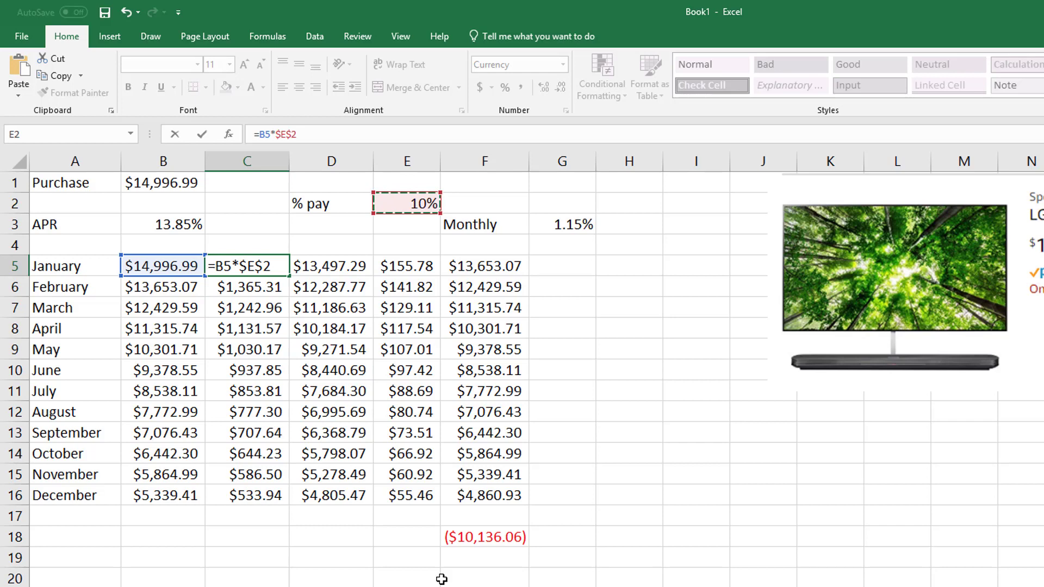
{"action": "key", "text": "Return"}
{"action": "left_click", "coordinate": [275, 270]}
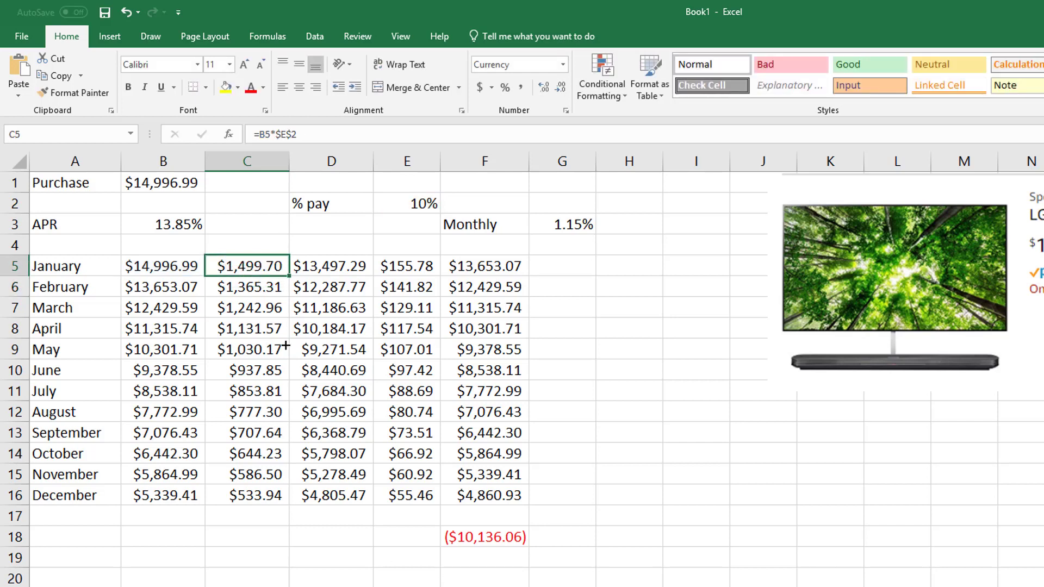
{"action": "left_click_drag", "start_coordinate": [290, 275], "coordinate": [285, 504]}
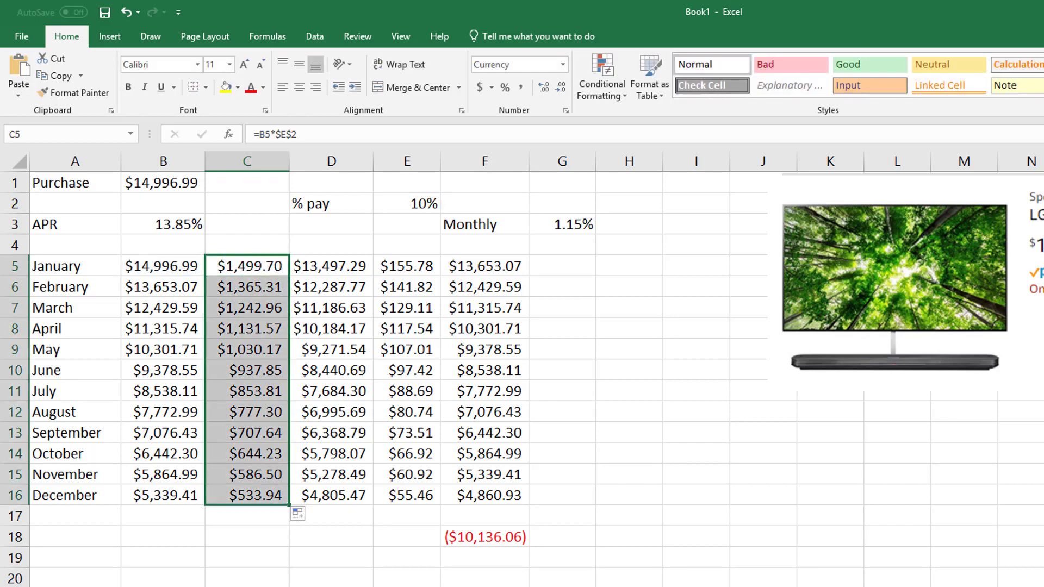
{"action": "left_click", "coordinate": [250, 290]}
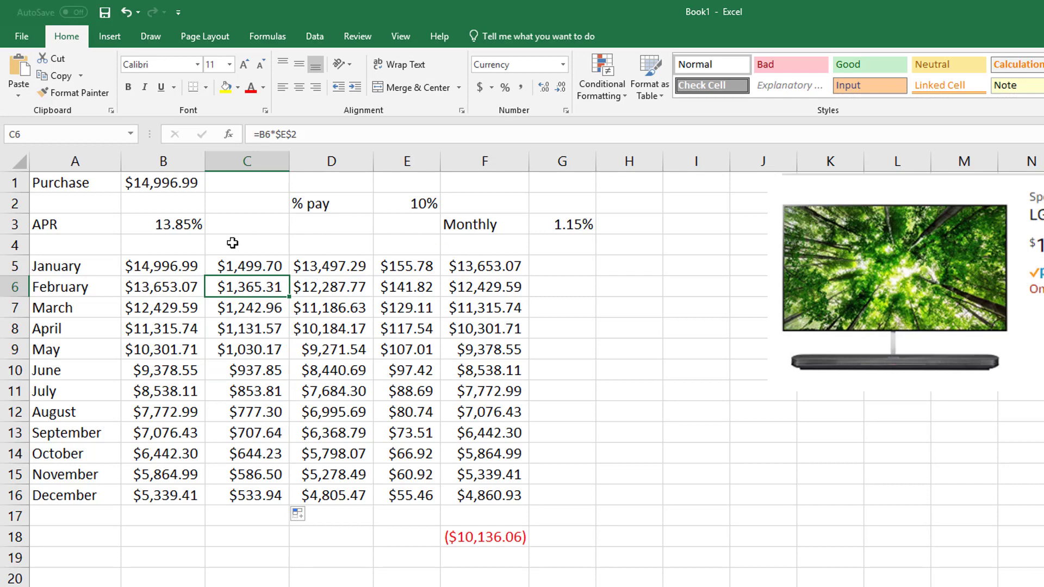
- Try % pay values of 5%, then 1%, settling on 5% so January's payment is $749.85
{"action": "left_click", "coordinate": [201, 224]}
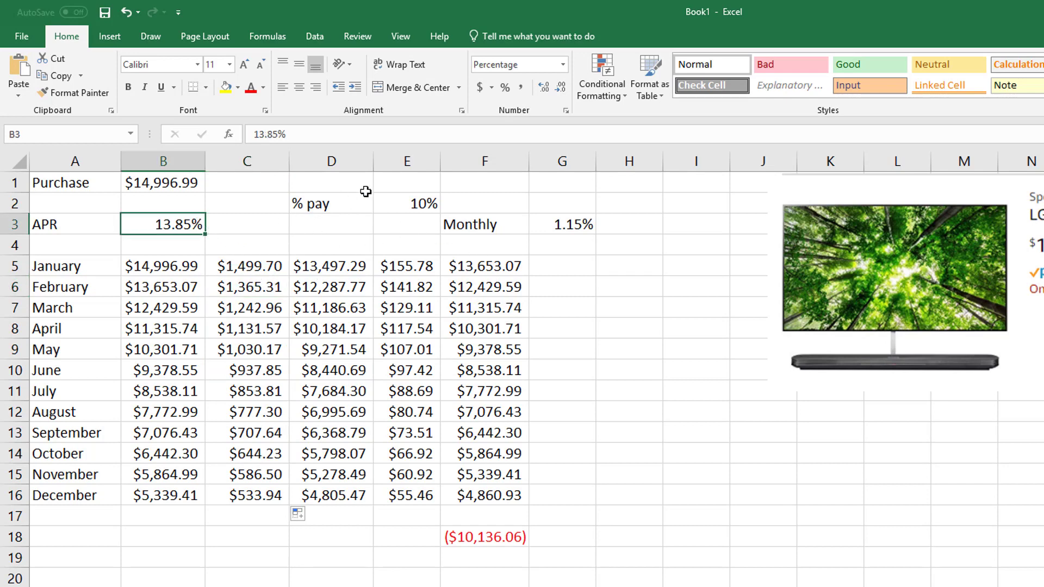
{"action": "left_click", "coordinate": [405, 197]}
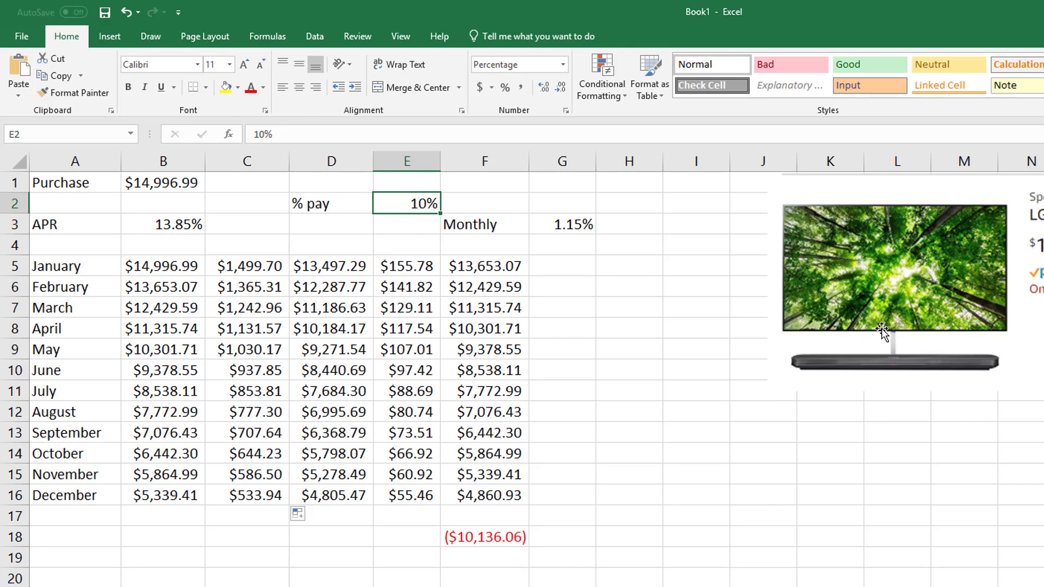
{"action": "type", "text": "5"}
{"action": "key", "text": "Return"}
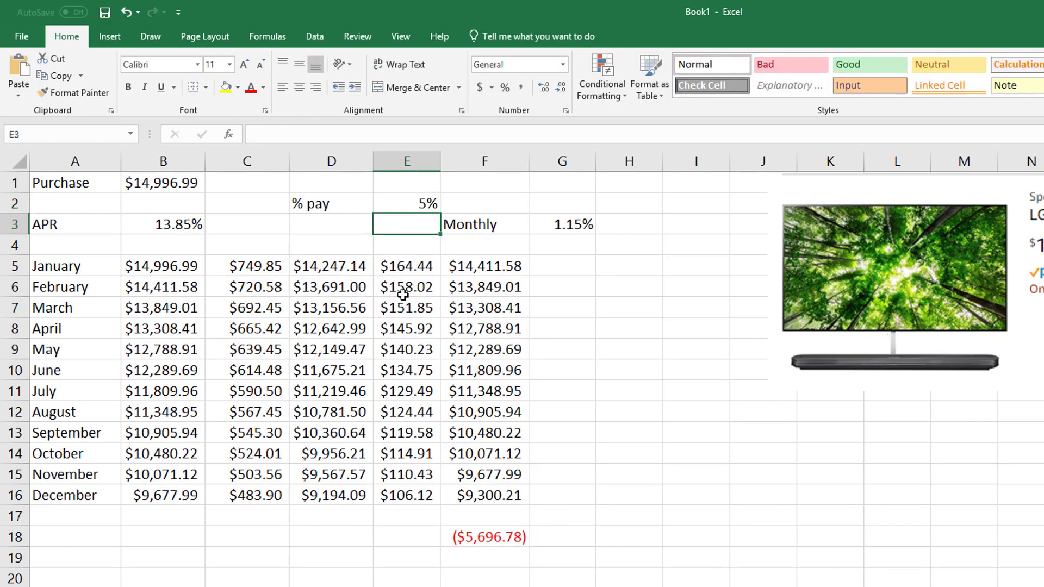
{"action": "key", "text": "Up"}
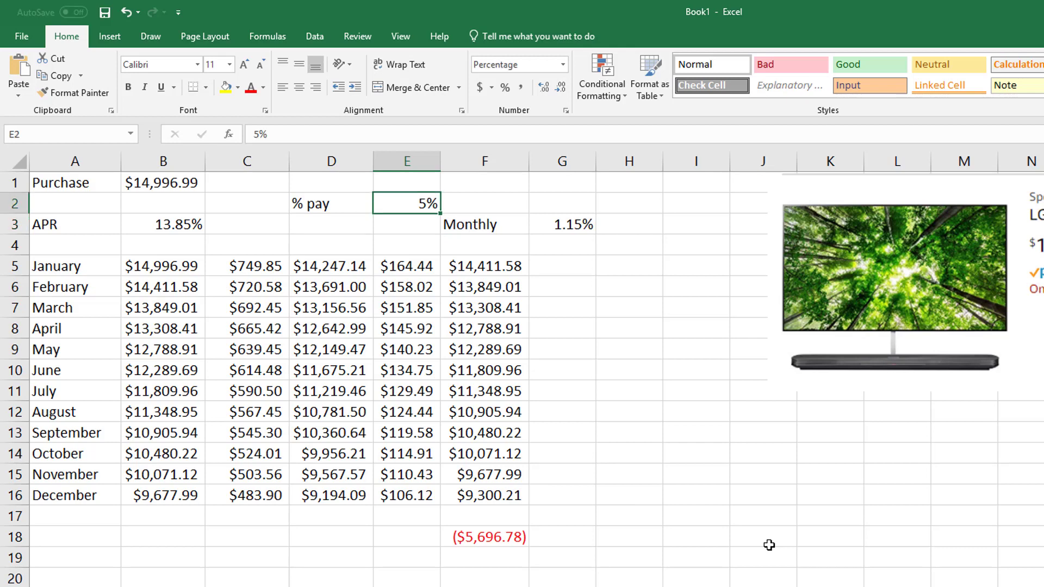
{"action": "type", "text": "1"}
{"action": "key", "text": "Return"}
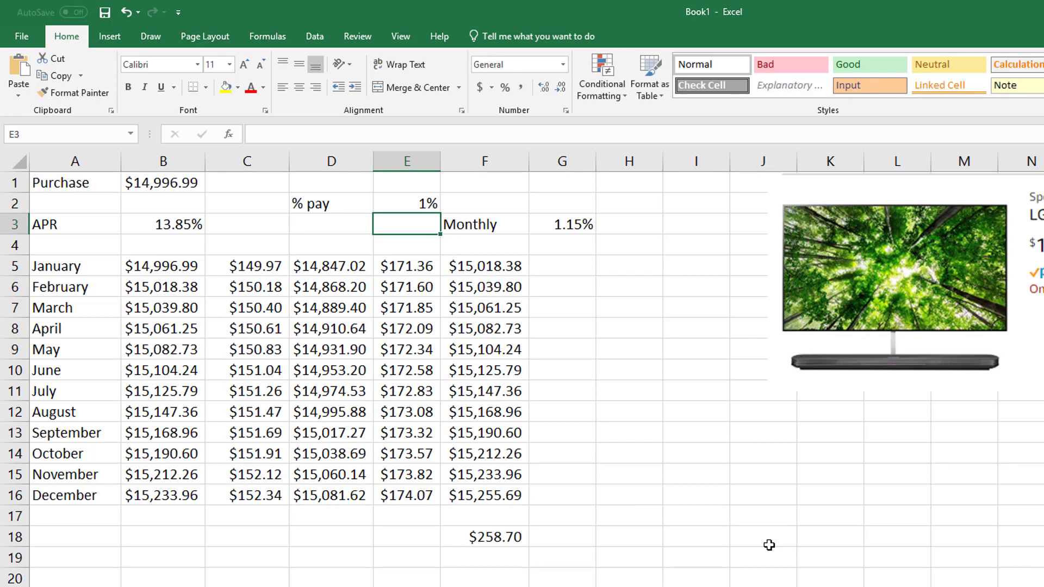
{"action": "key", "text": "Up"}
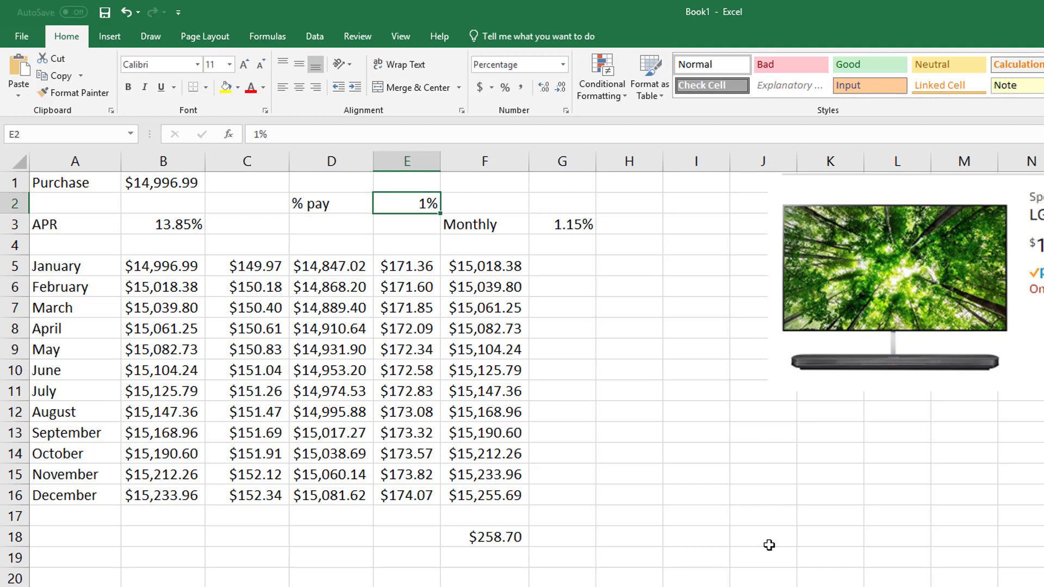
{"action": "type", "text": "5"}
{"action": "key", "text": "Return"}
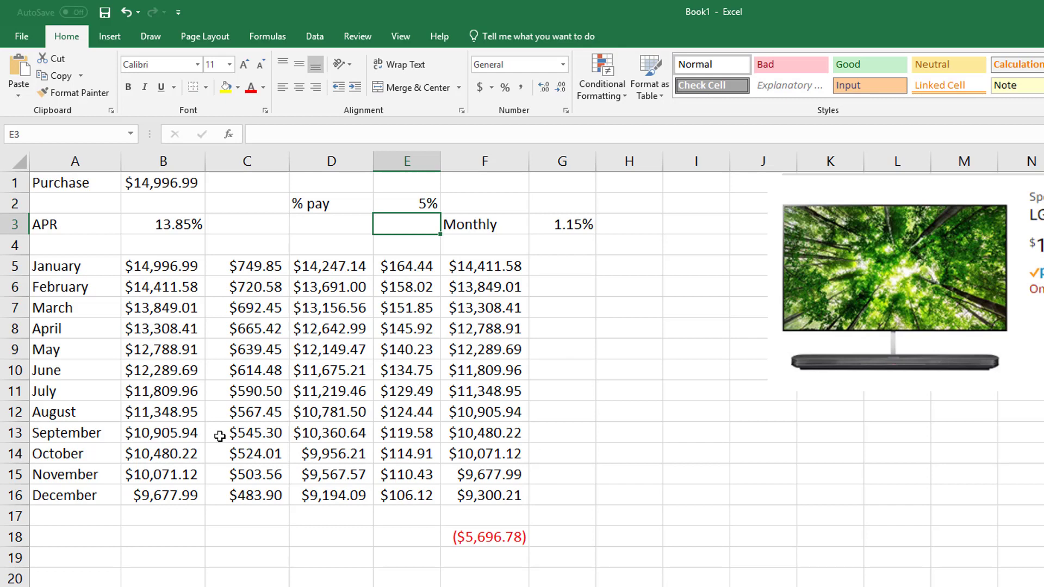
{"action": "left_click", "coordinate": [190, 233]}
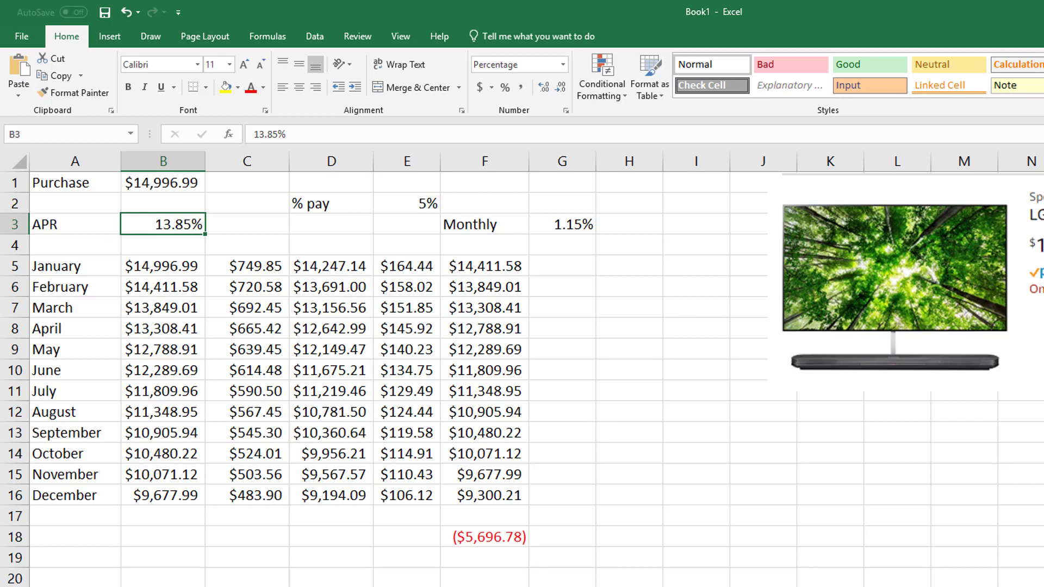
- Set % pay in E2 back to 10% and check the recalculated F18 total
{"action": "left_click", "coordinate": [459, 538]}
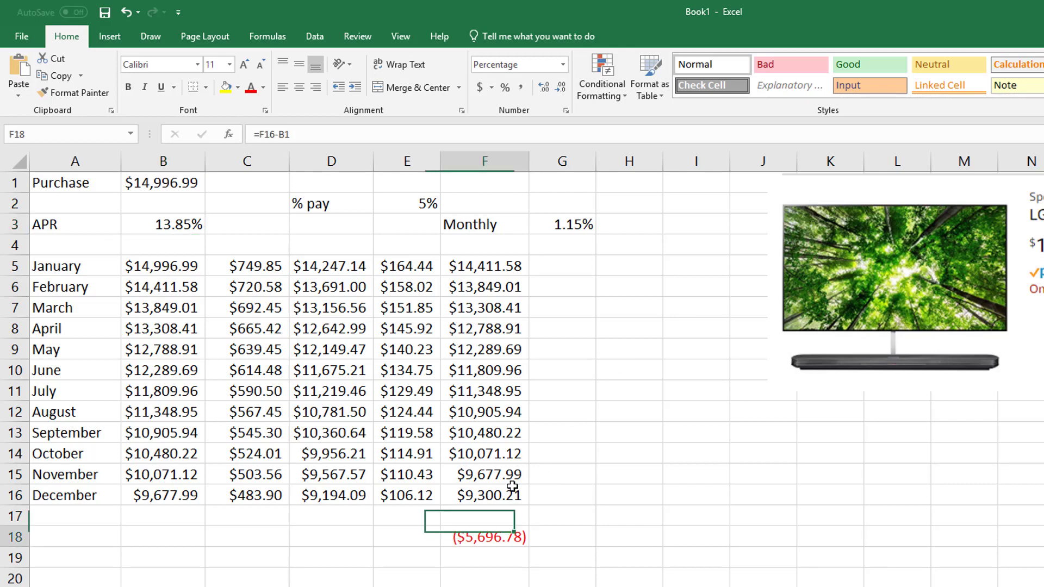
{"action": "left_click", "coordinate": [414, 207]}
{"action": "type", "text": "10"}
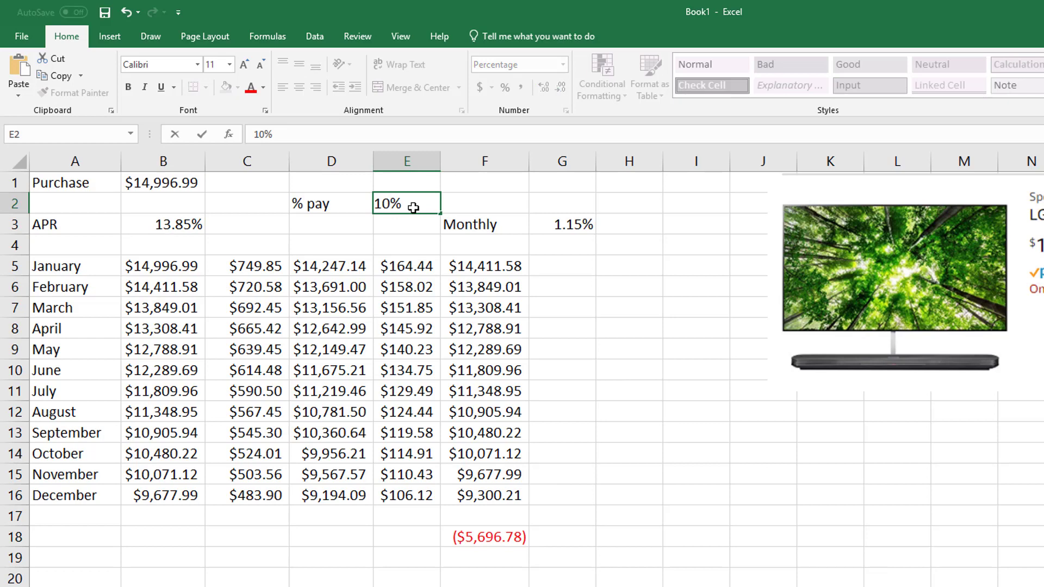
{"action": "key", "text": "Return"}
{"action": "left_click", "coordinate": [501, 536]}
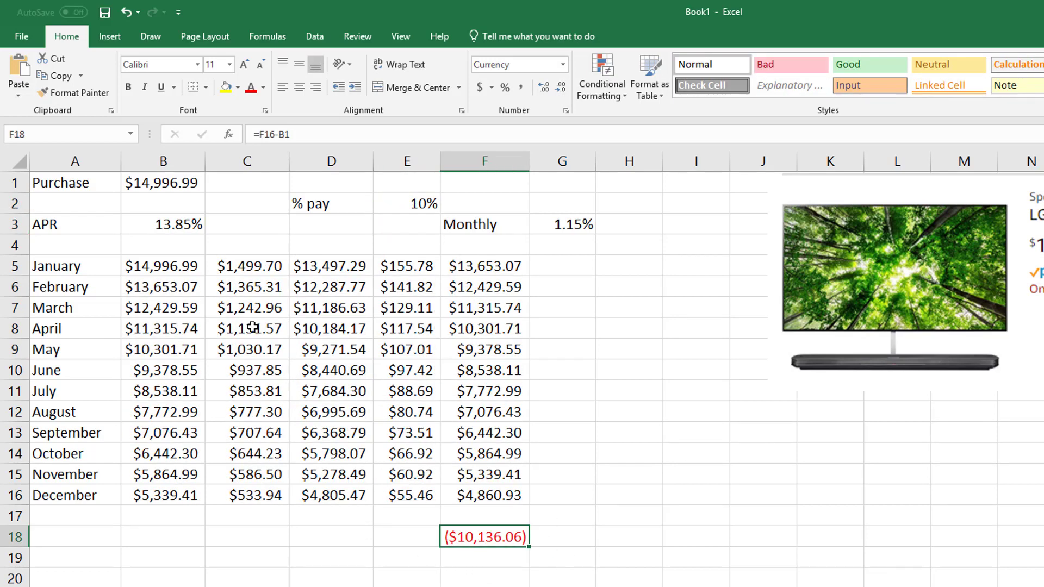
- Try an APR of 11% in B3, then settle on 8%, giving a 0.67% monthly rate
{"action": "left_click", "coordinate": [175, 226]}
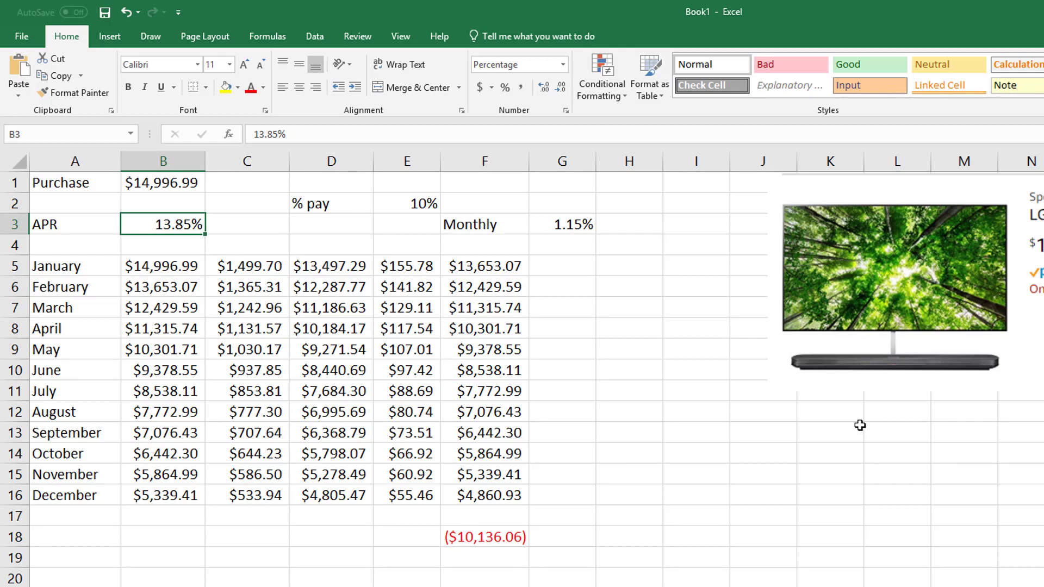
{"action": "type", "text": "11"}
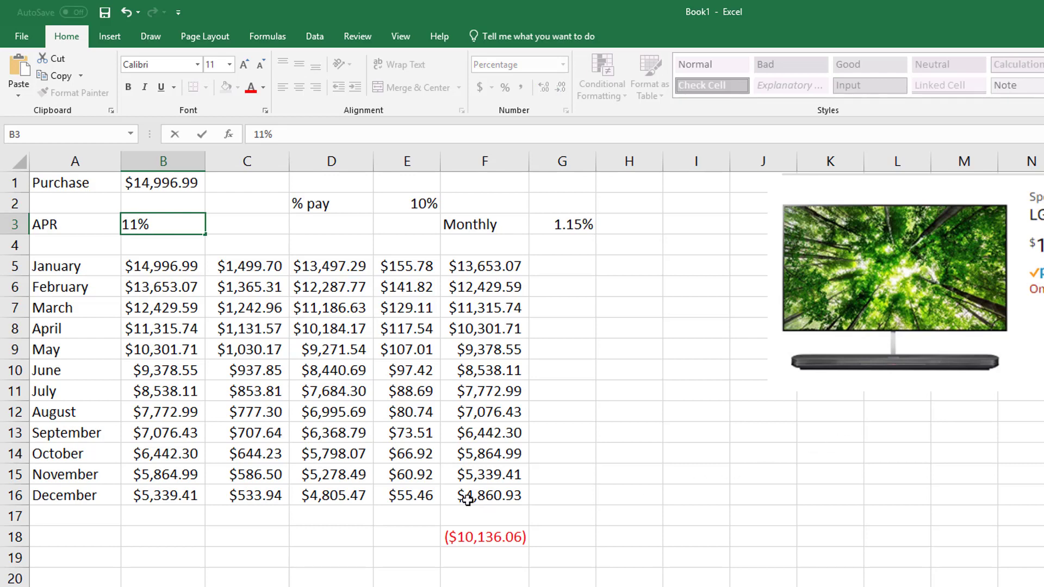
{"action": "key", "text": "Return"}
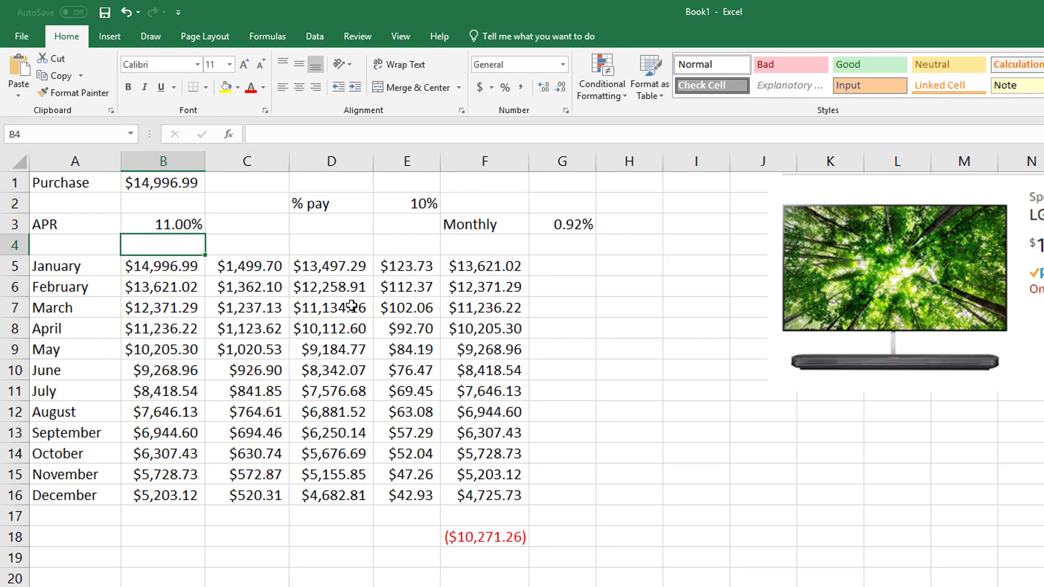
{"action": "left_click", "coordinate": [184, 225]}
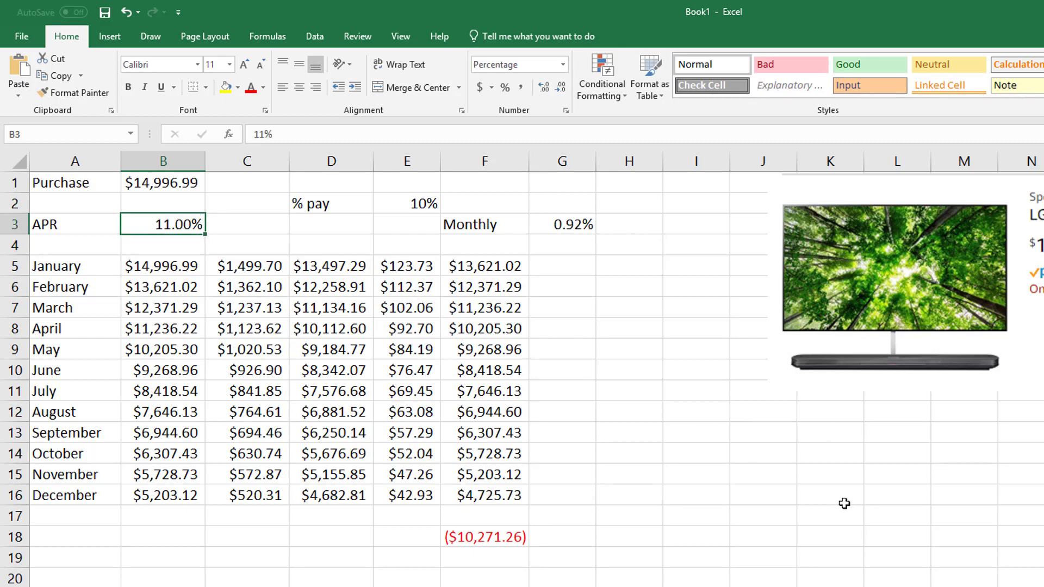
{"action": "type", "text": "8"}
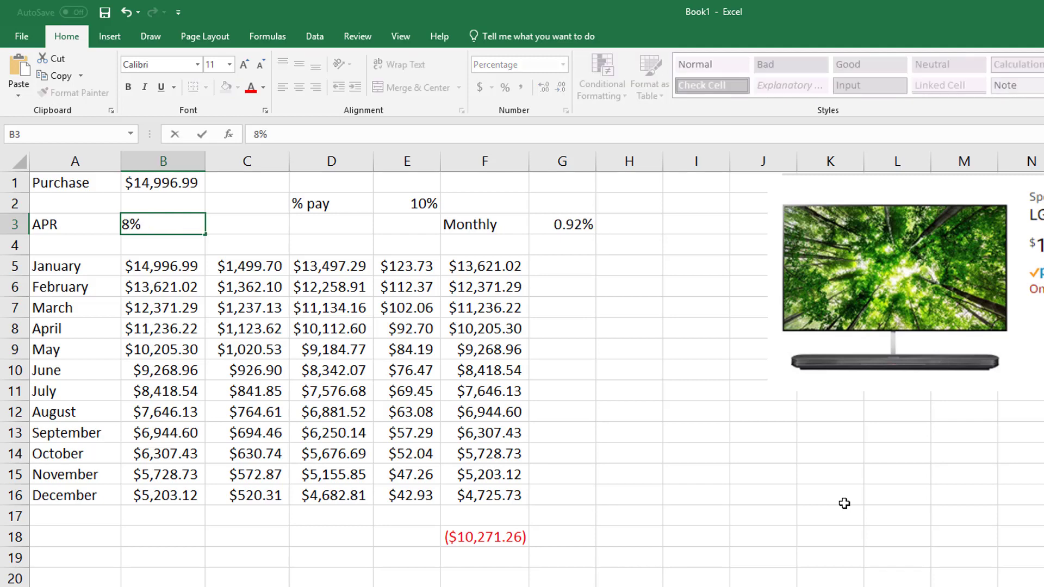
{"action": "key", "text": "Return"}
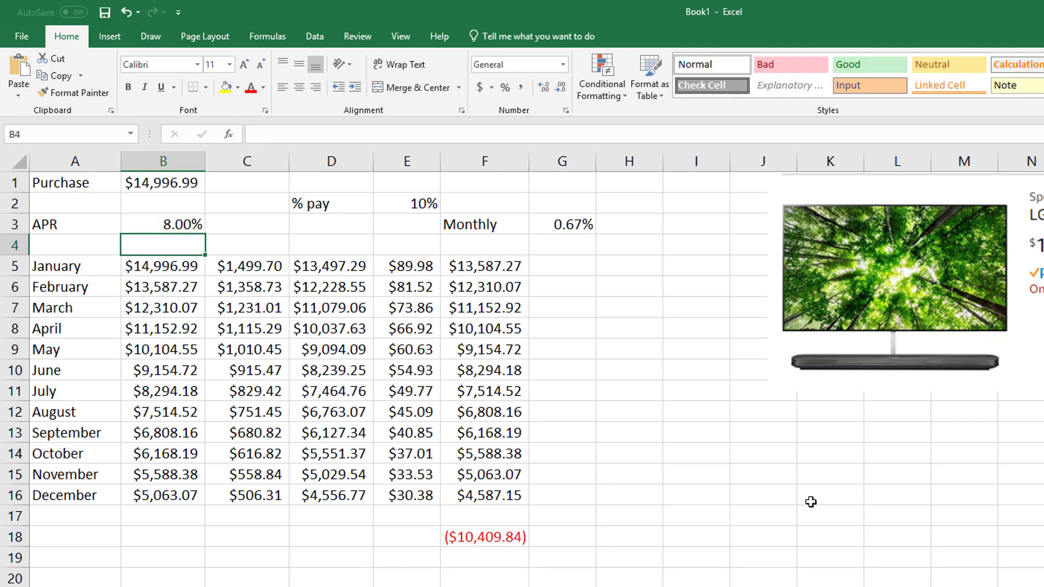
{"action": "left_click", "coordinate": [169, 223]}
- Change the purchase price to $5,000.00 and the APR to 12.55%, then inspect C5's formula
{"action": "left_click", "coordinate": [170, 182]}
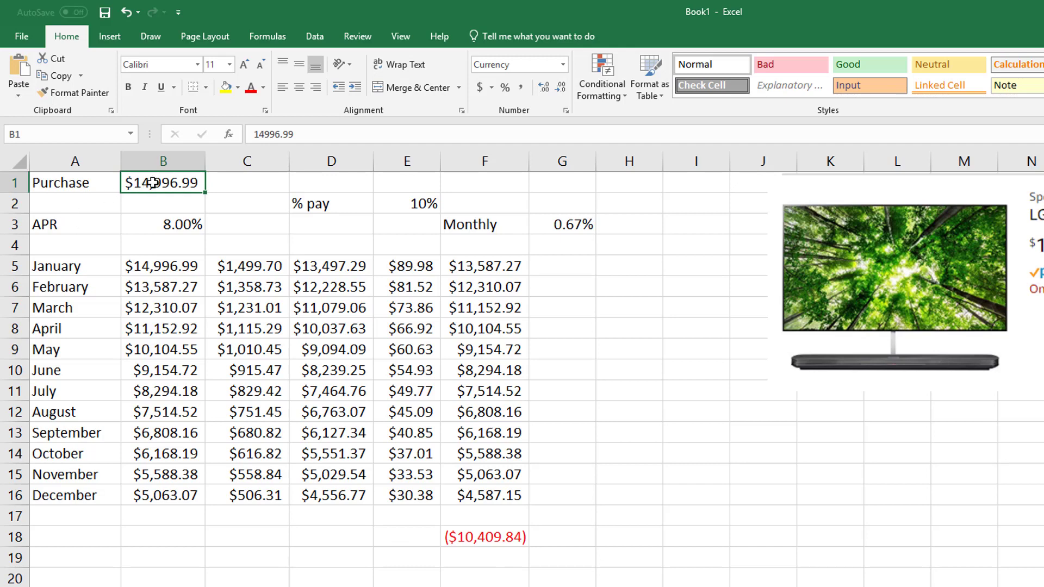
{"action": "type", "text": "5000"}
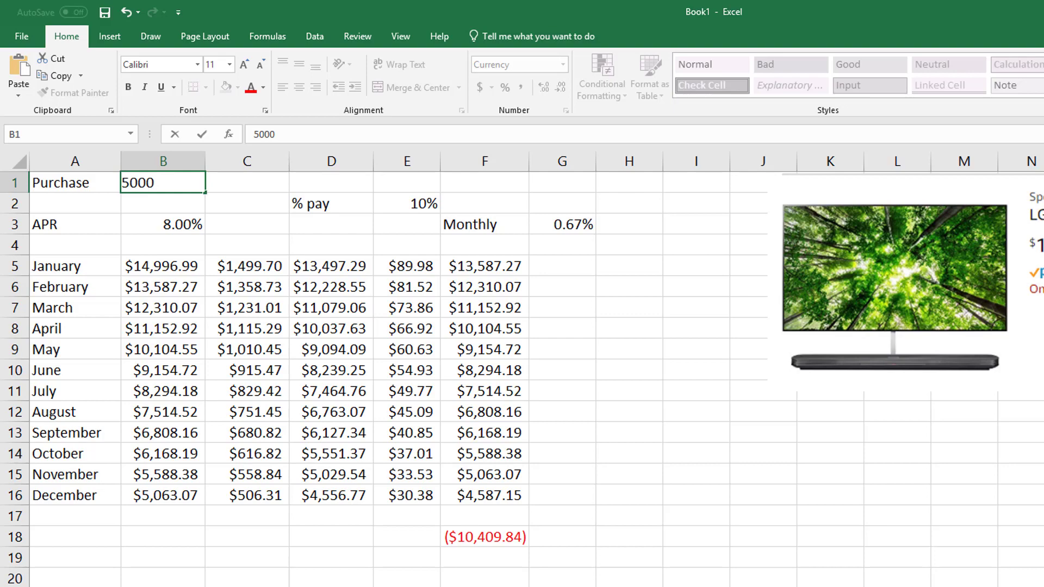
{"action": "key", "text": "Return"}
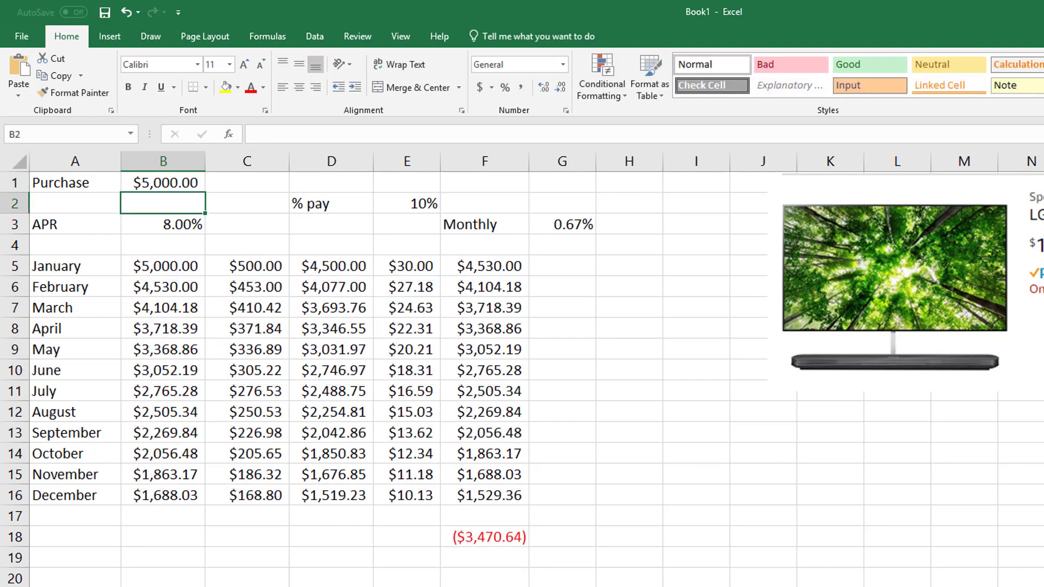
{"action": "left_click", "coordinate": [169, 225]}
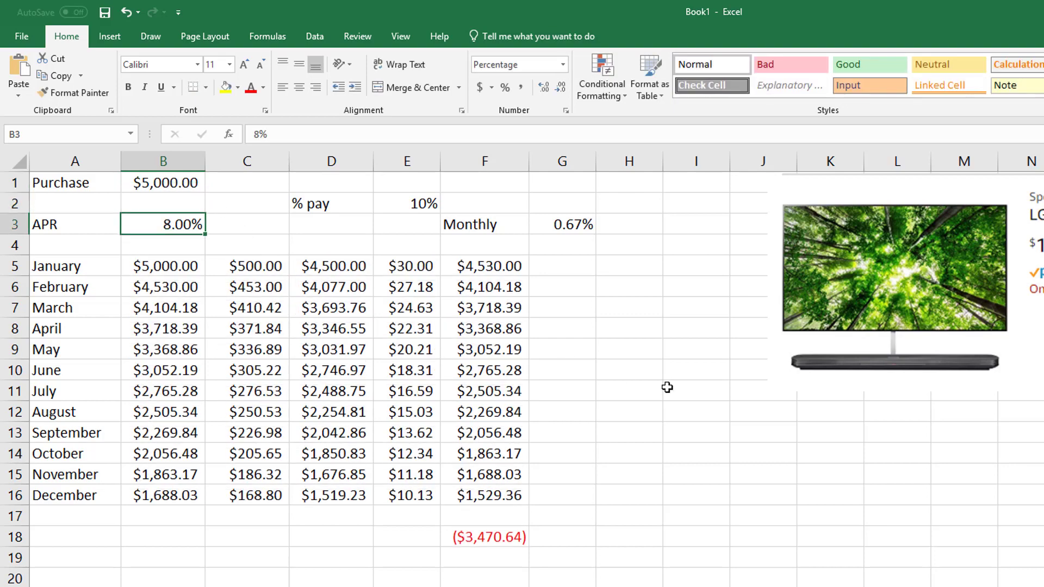
{"action": "type", "text": "12.55"}
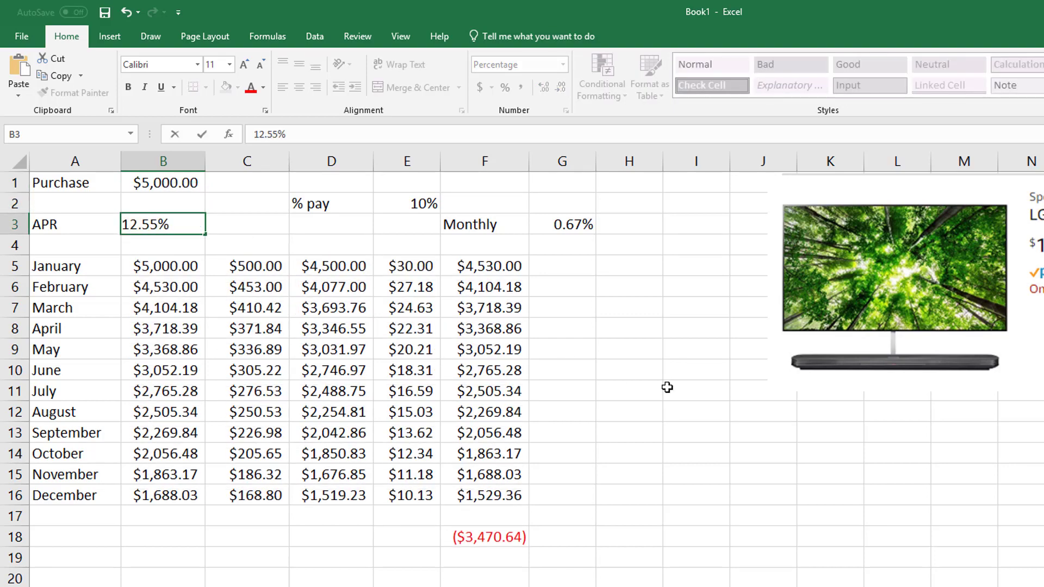
{"action": "key", "text": "Return"}
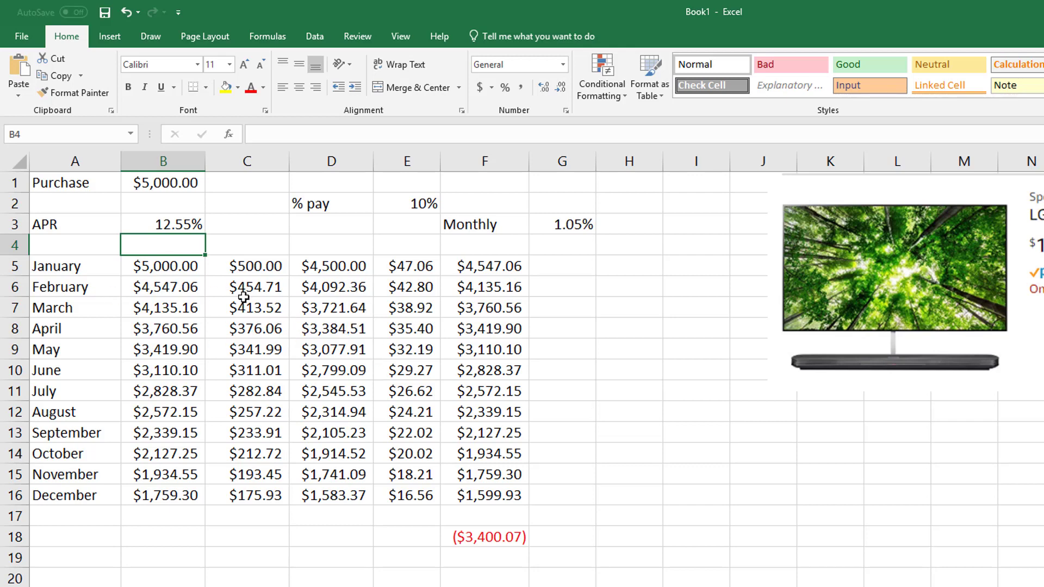
{"action": "double_click", "coordinate": [252, 267]}
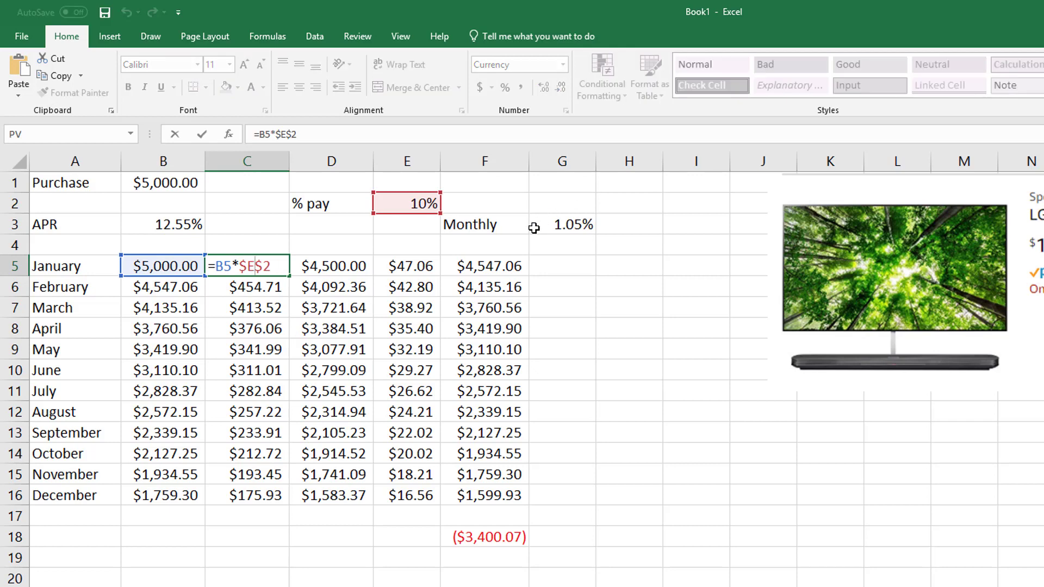
- Give purchase price B1, APR B3 and % pay E2 a yellow fill
{"action": "key", "text": "Escape"}
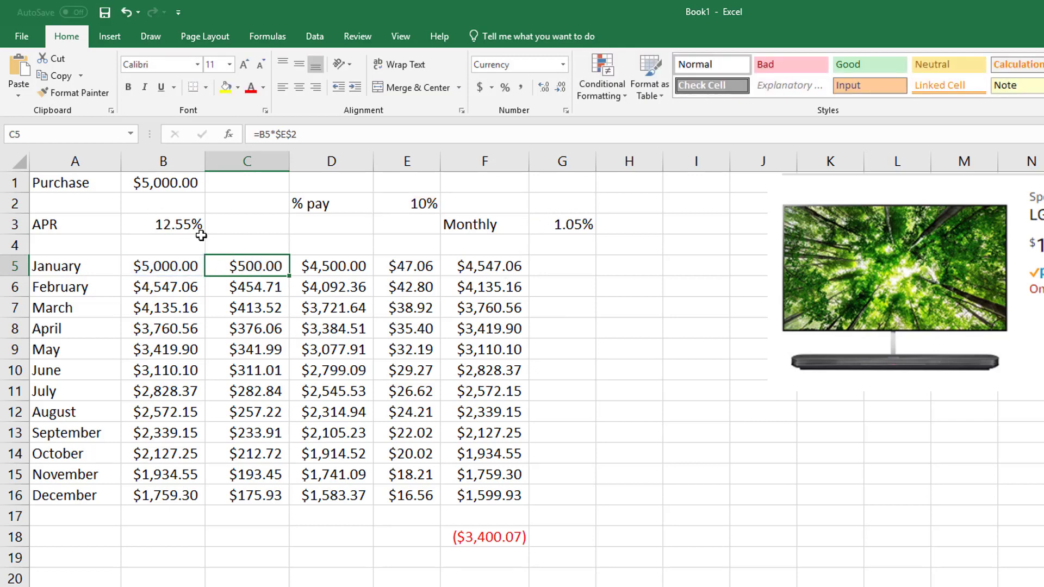
{"action": "left_click", "coordinate": [169, 188]}
{"action": "left_click", "coordinate": [225, 87]}
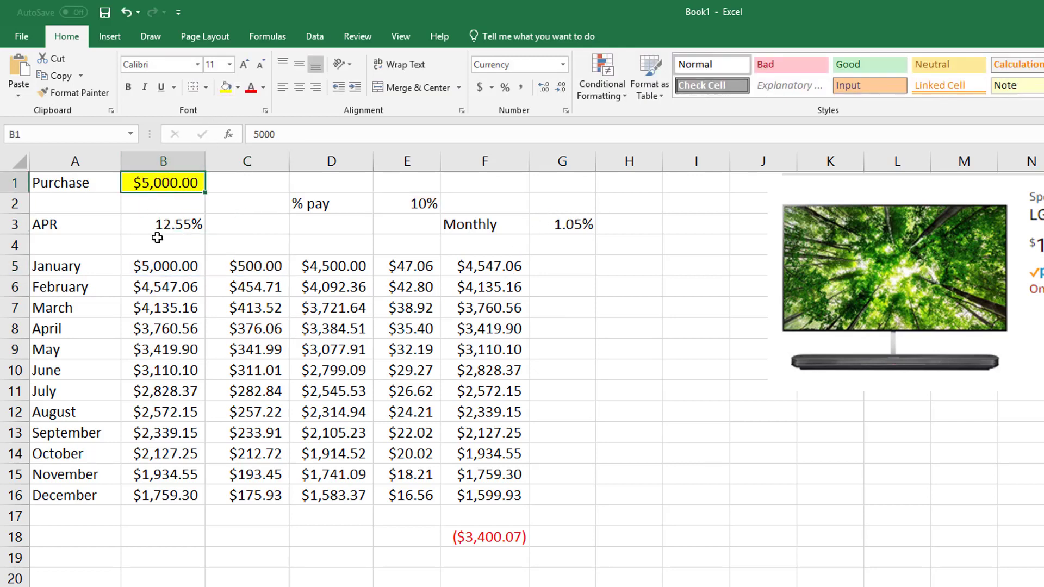
{"action": "left_click", "coordinate": [206, 223]}
{"action": "left_click", "coordinate": [226, 87]}
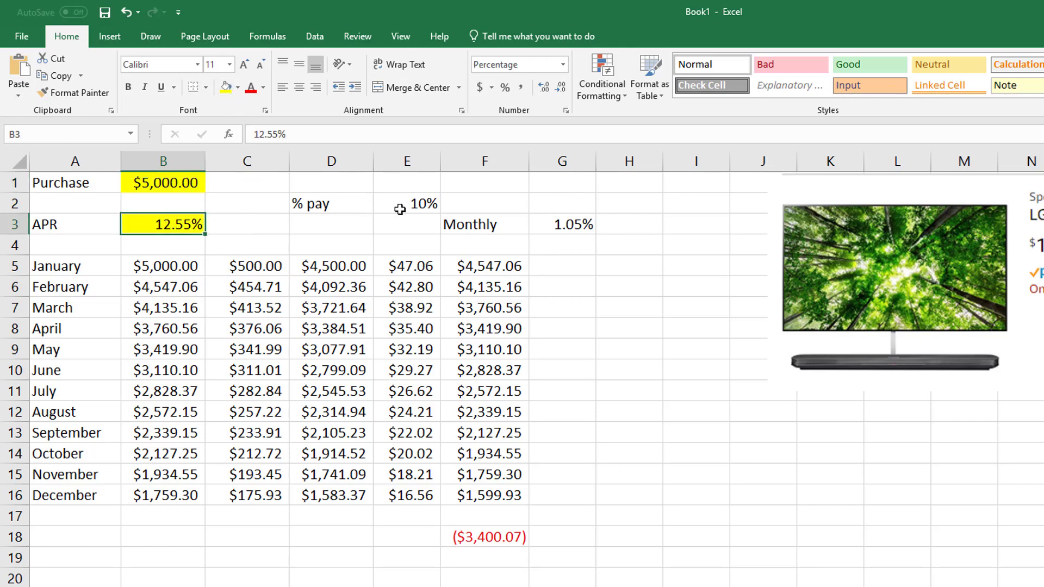
{"action": "left_click", "coordinate": [405, 206]}
{"action": "left_click", "coordinate": [226, 87]}
{"action": "left_click", "coordinate": [331, 584]}
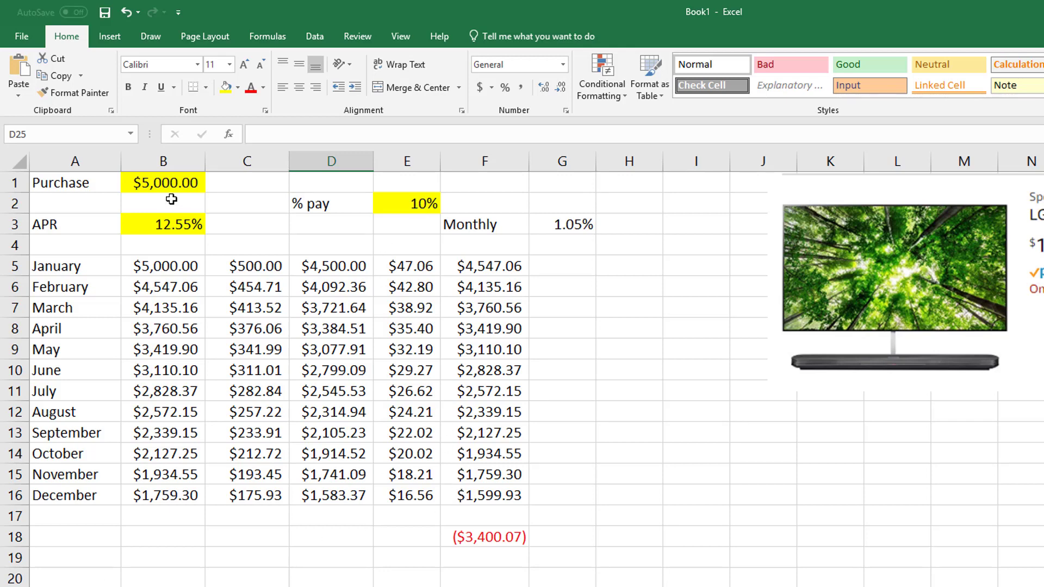
- Enter 0% pay in E2, $14,996.99 purchase in B1 and 13.85% APR in B3
{"action": "left_click", "coordinate": [418, 204]}
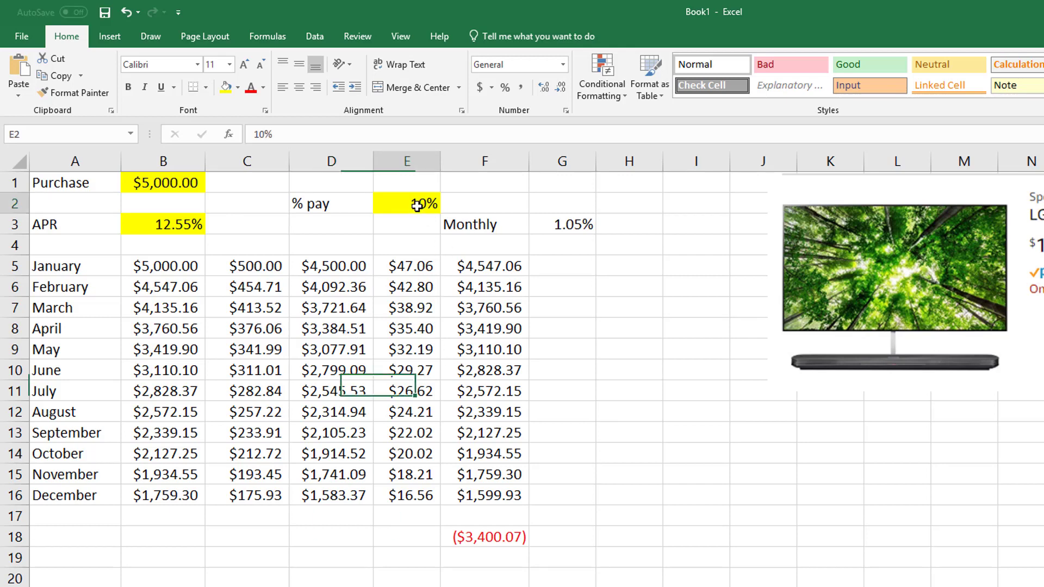
{"action": "type", "text": "0"}
{"action": "key", "text": "Return"}
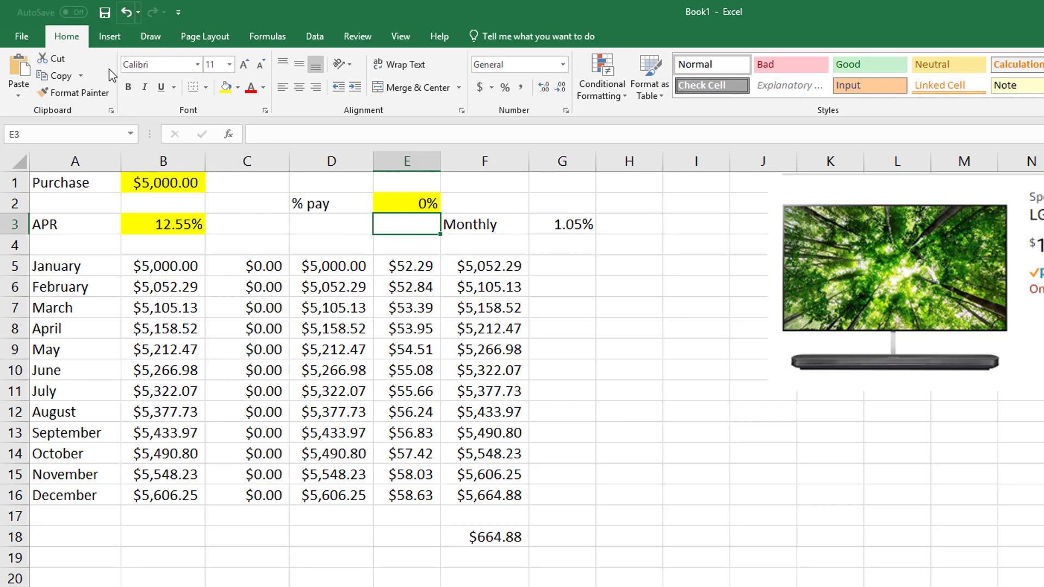
{"action": "left_click", "coordinate": [157, 190]}
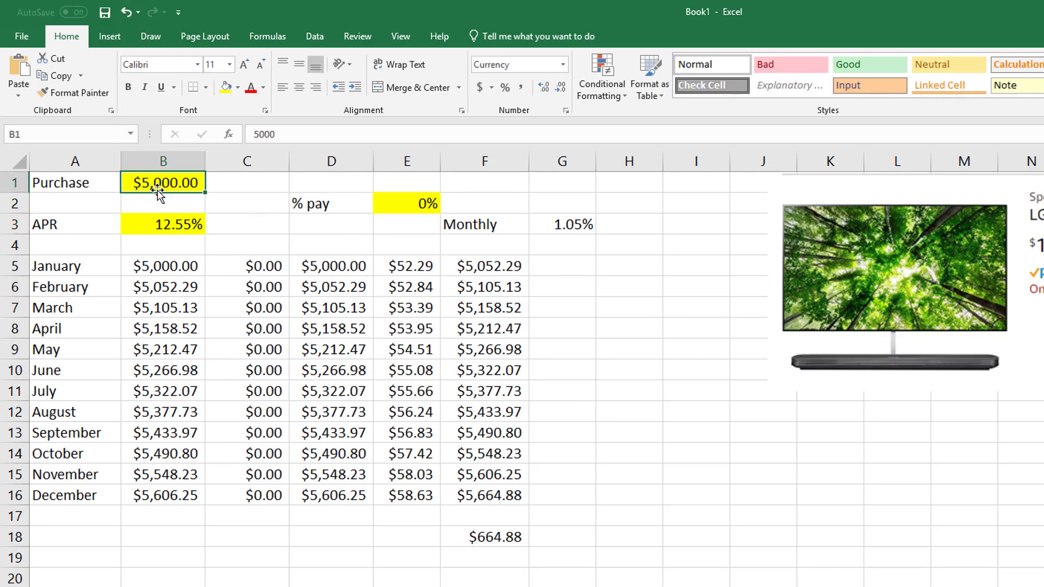
{"action": "type", "text": "14,996"}
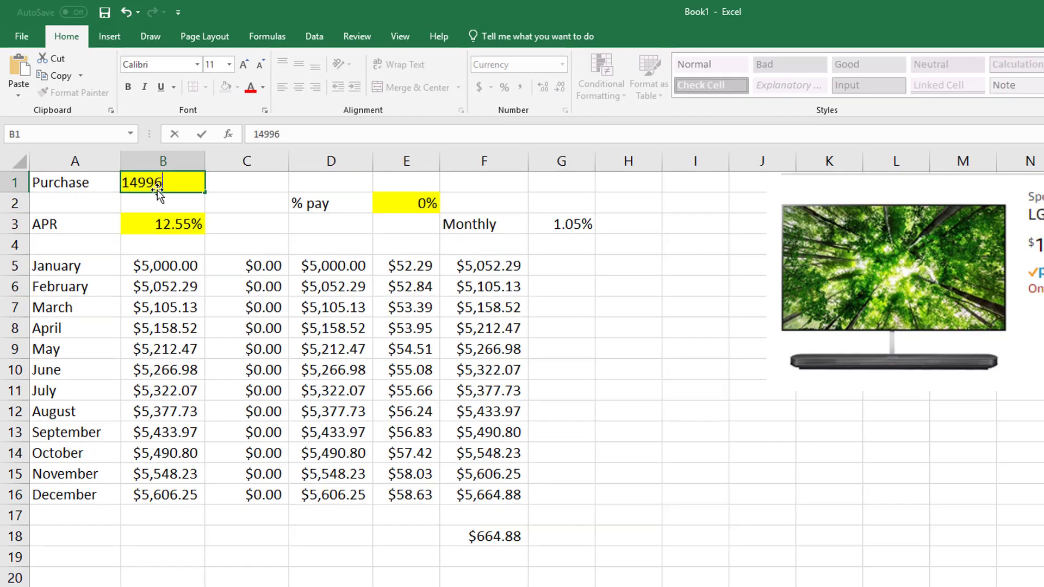
{"action": "type", "text": ".99"}
{"action": "key", "text": "Return"}
{"action": "key", "text": "Return"}
{"action": "type", "text": "1."}
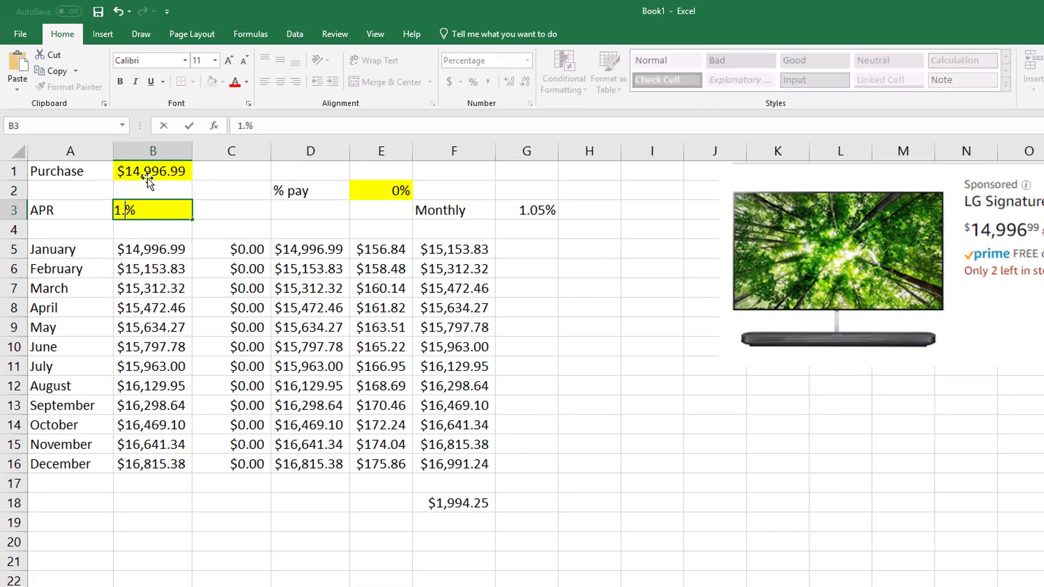
{"action": "type", "text": "85"}
{"action": "key", "text": "Return"}
{"action": "key", "text": "Up"}
{"action": "type", "text": "1"}
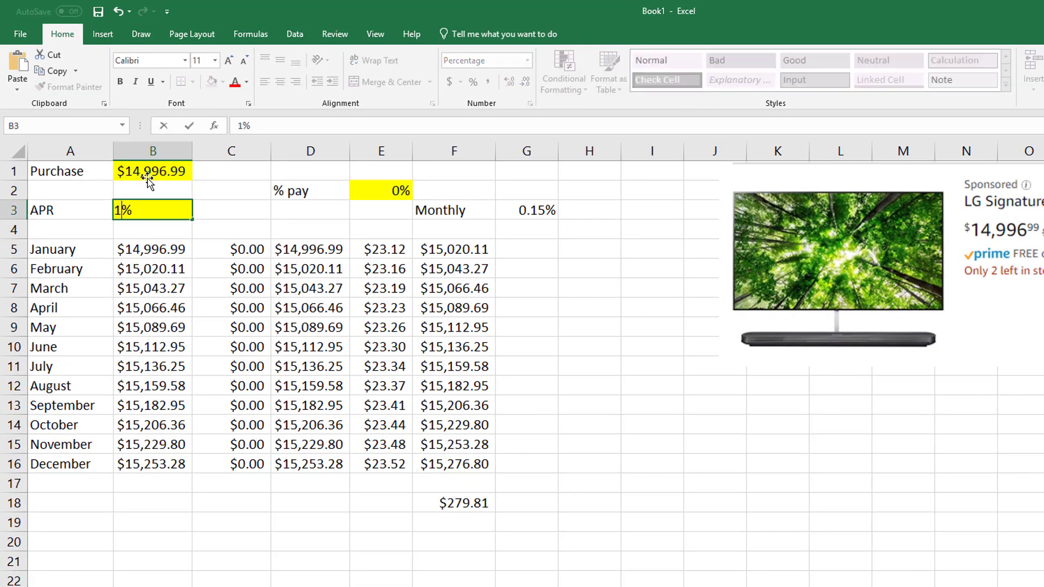
{"action": "type", "text": "3.85"}
{"action": "key", "text": "Return"}
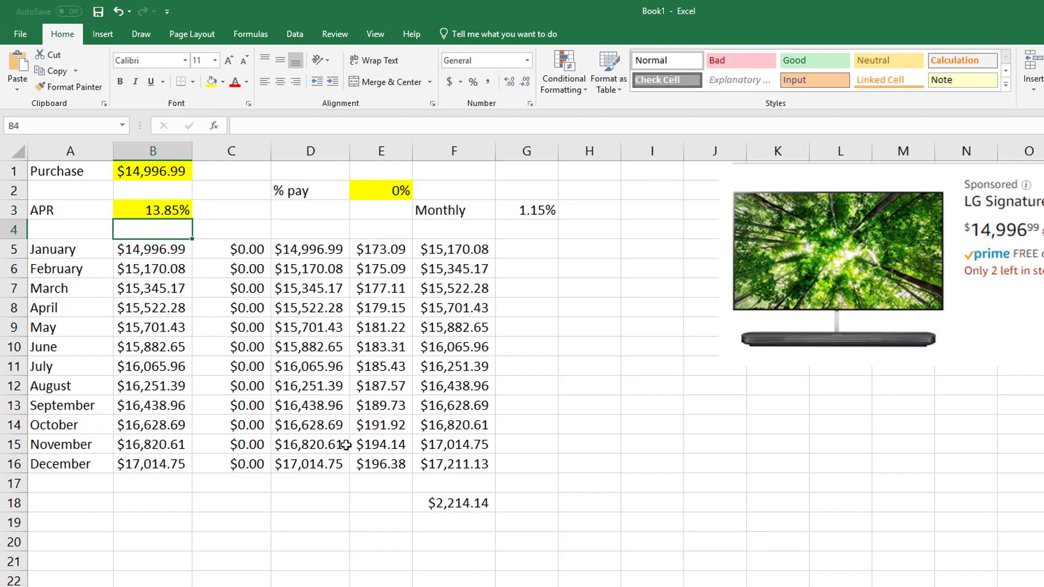
- Enter the compound-interest check =B1*(1+G3)^(12*1) in B20, giving 17211.131
{"action": "left_click", "coordinate": [70, 539]}
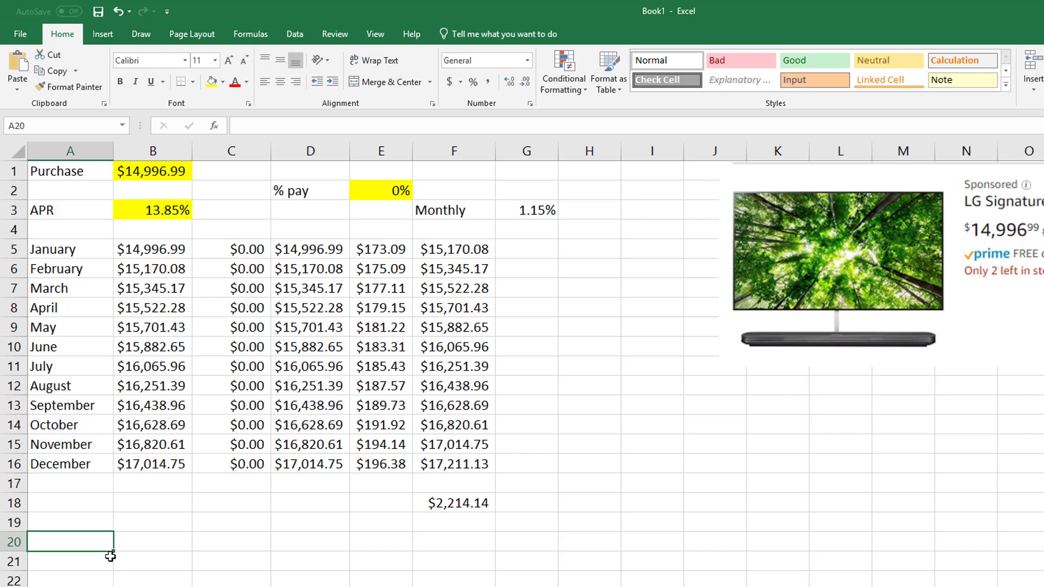
{"action": "key", "text": "Right"}
{"action": "type", "text": "="}
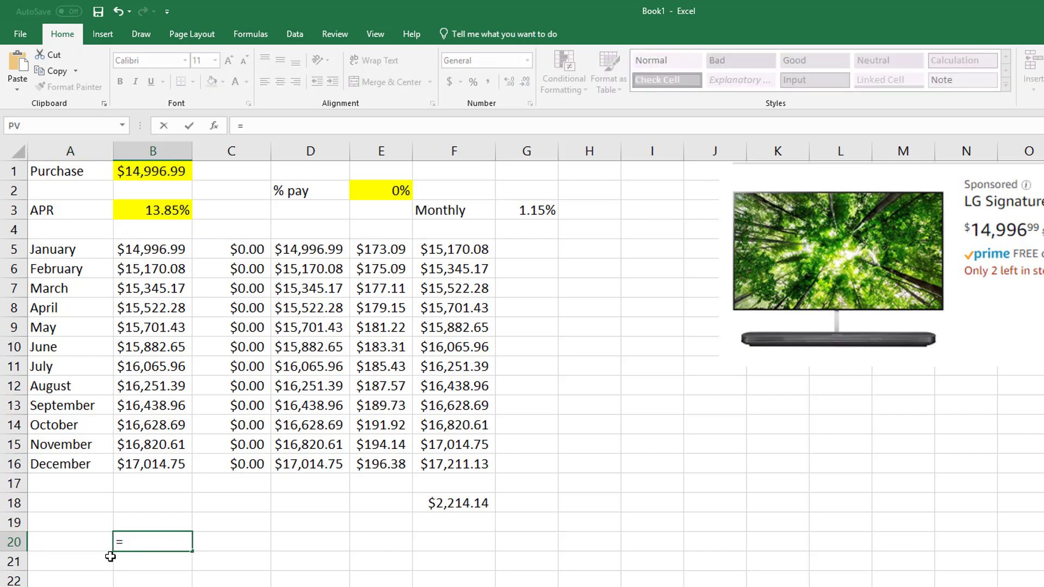
{"action": "left_click", "coordinate": [150, 171]}
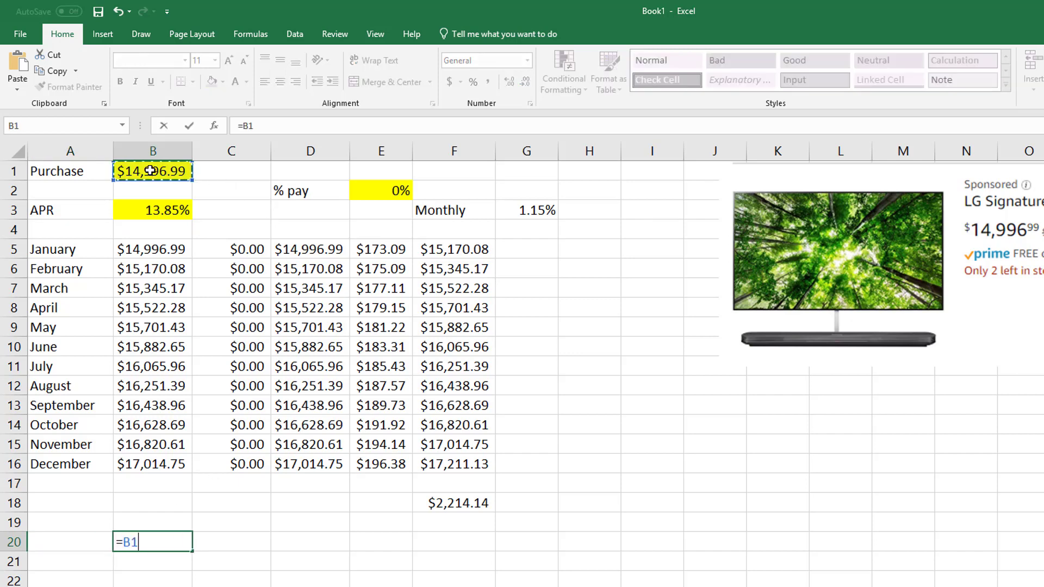
{"action": "type", "text": "*"}
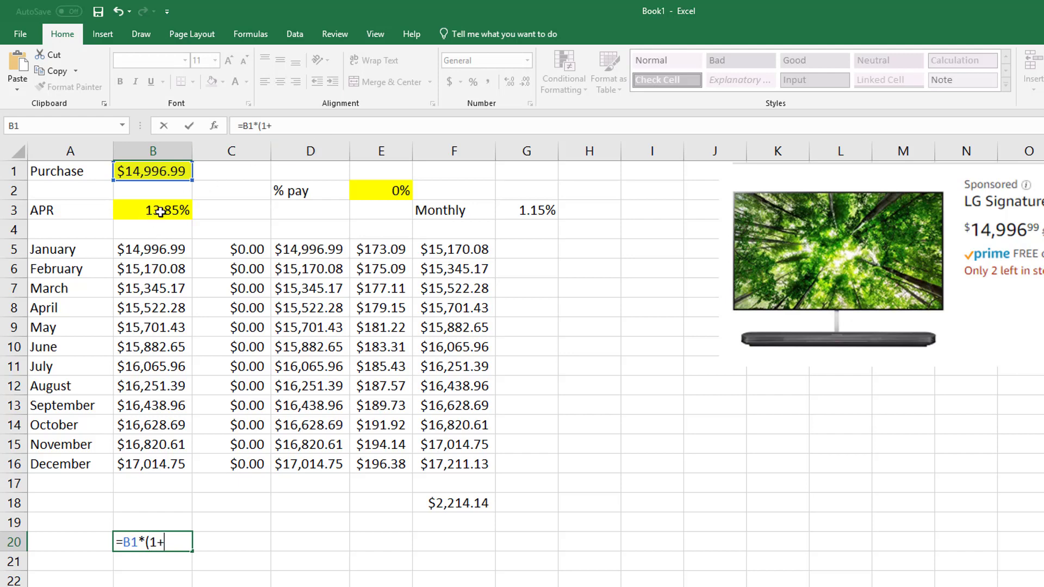
{"action": "type", "text": "(1+"}
{"action": "left_click", "coordinate": [541, 212]}
{"action": "type", "text": ")^(12*1"}
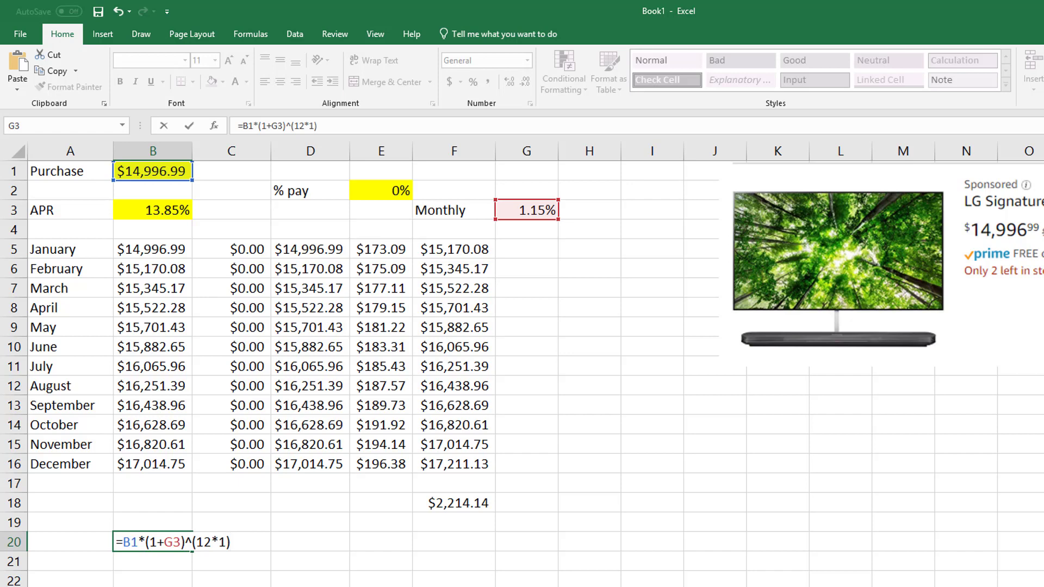
{"action": "left_click", "coordinate": [70, 562]}
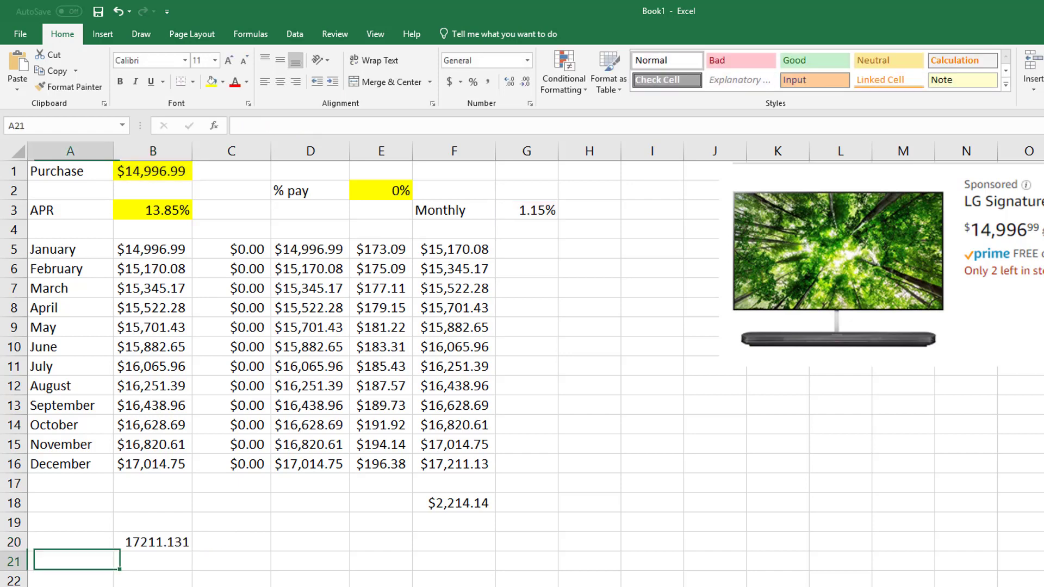
- Compare the B20 check result with December's ending balance in F16
{"action": "left_click", "coordinate": [157, 544]}
{"action": "left_click", "coordinate": [451, 464], "text": "ctrl"}
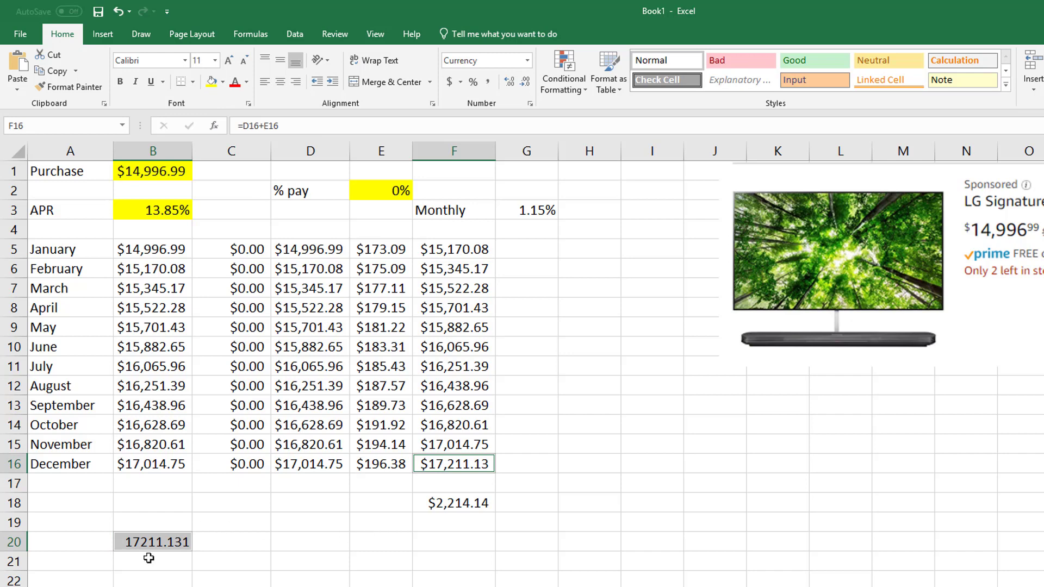
{"action": "left_click", "coordinate": [151, 541]}
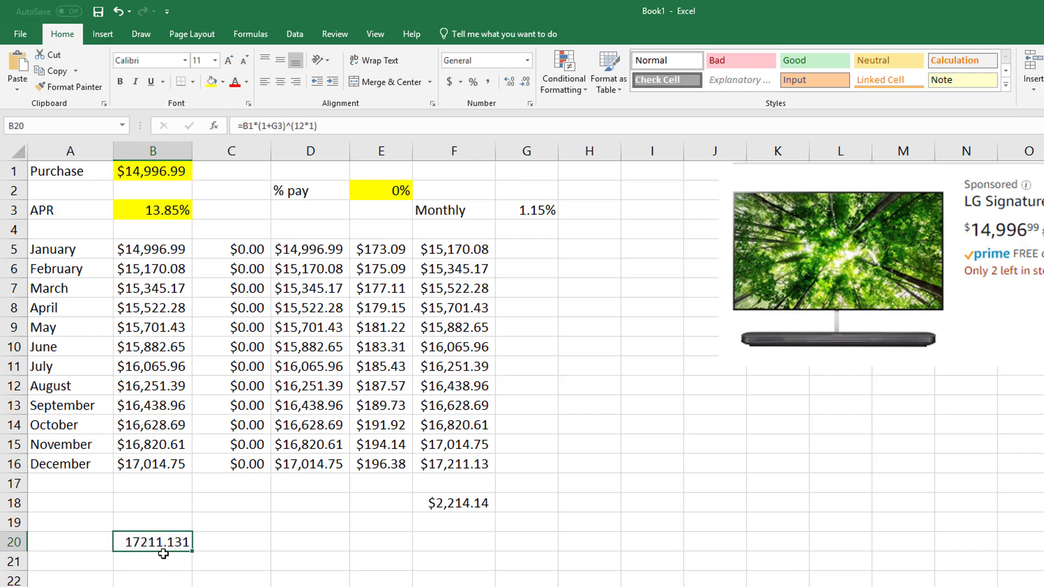
{"action": "left_click", "coordinate": [466, 465]}
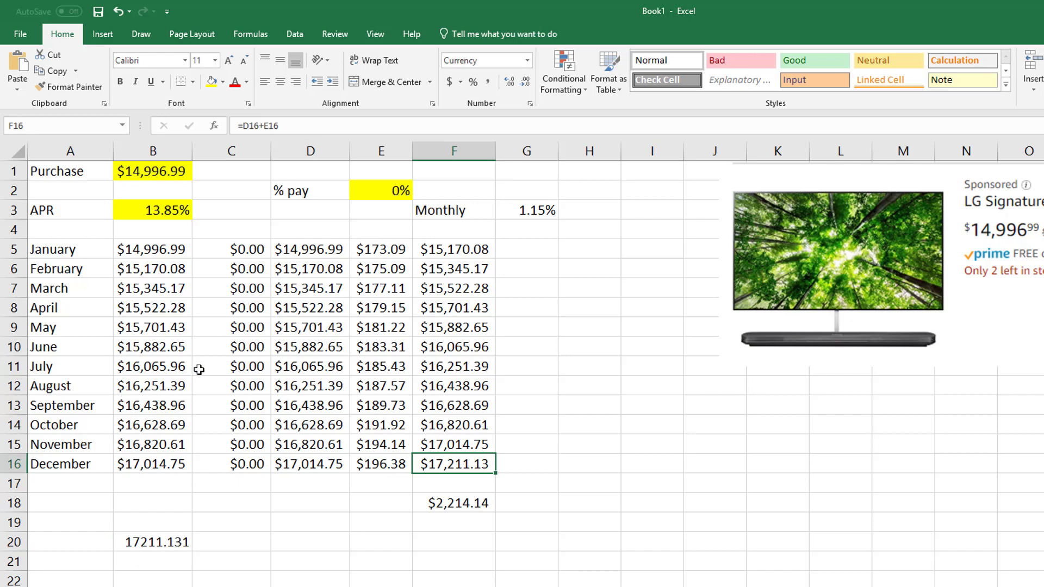
- Change the % pay in E2 to 5%, giving ($5,696.78)
{"action": "left_click", "coordinate": [376, 199]}
{"action": "type", "text": "5"}
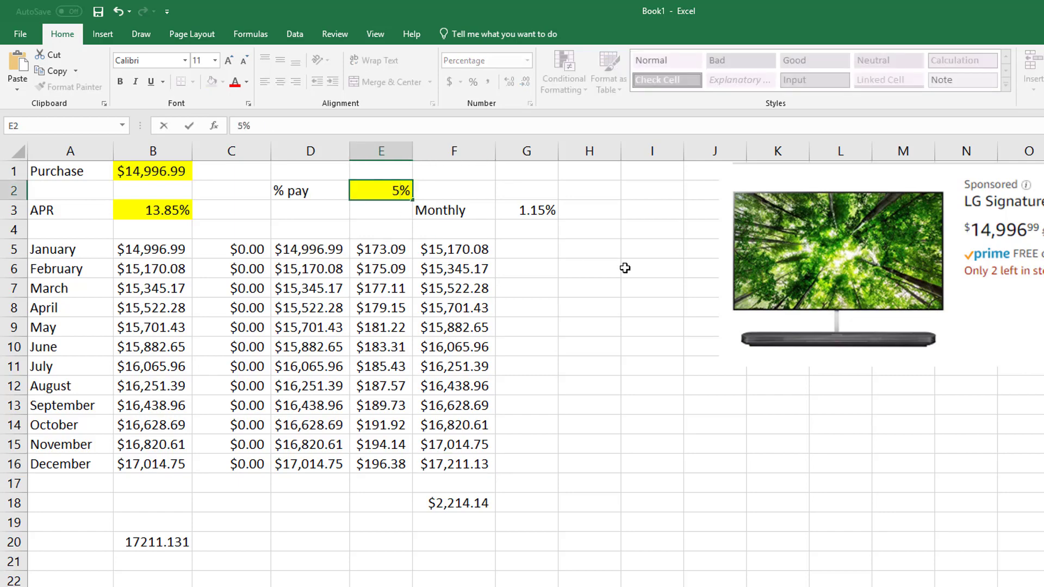
{"action": "key", "text": "Return"}
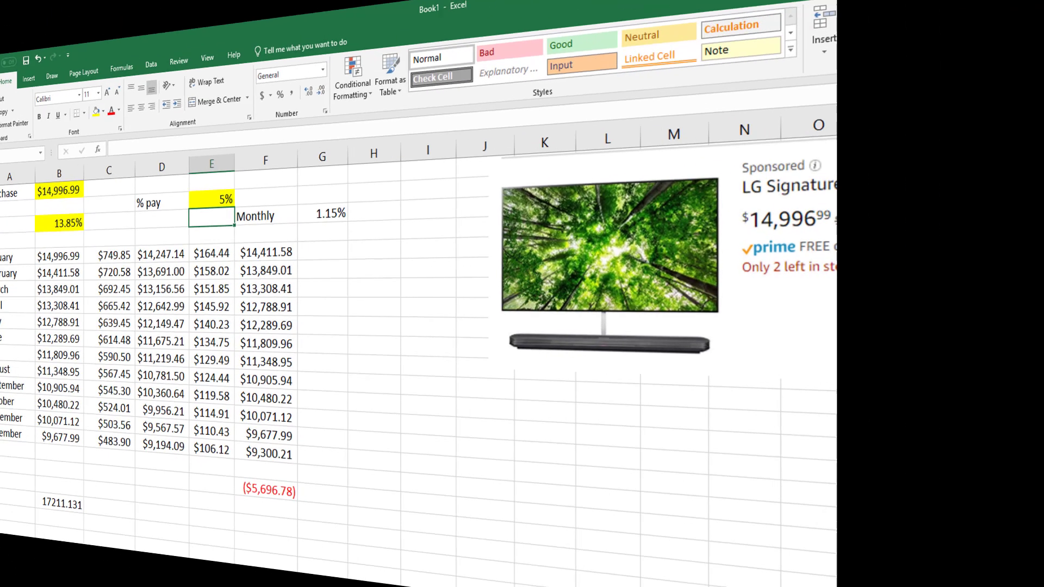